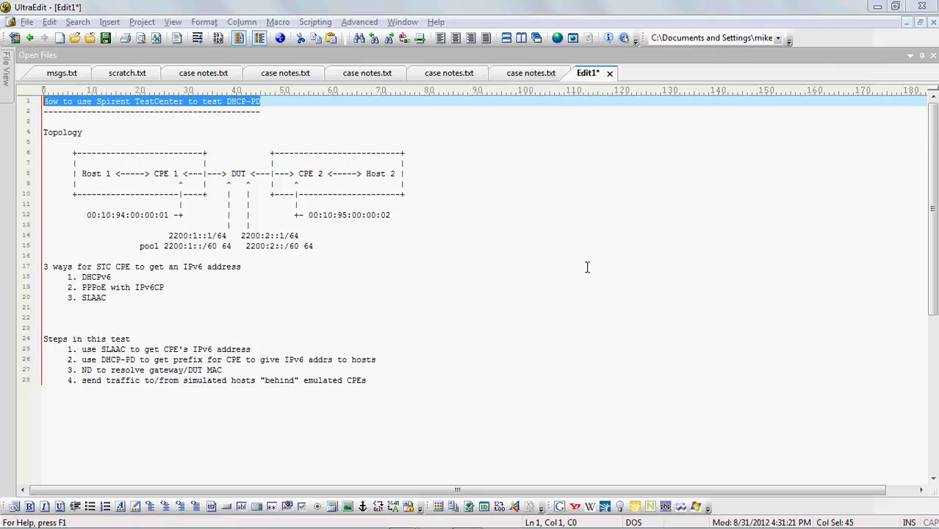
- Highlight the host/CPE boxes, DUT, interface 2200:2::1/64 and prefix pool 2200:1::/60 64 in the notes
{"action": "left_click", "coordinate": [73, 153]}
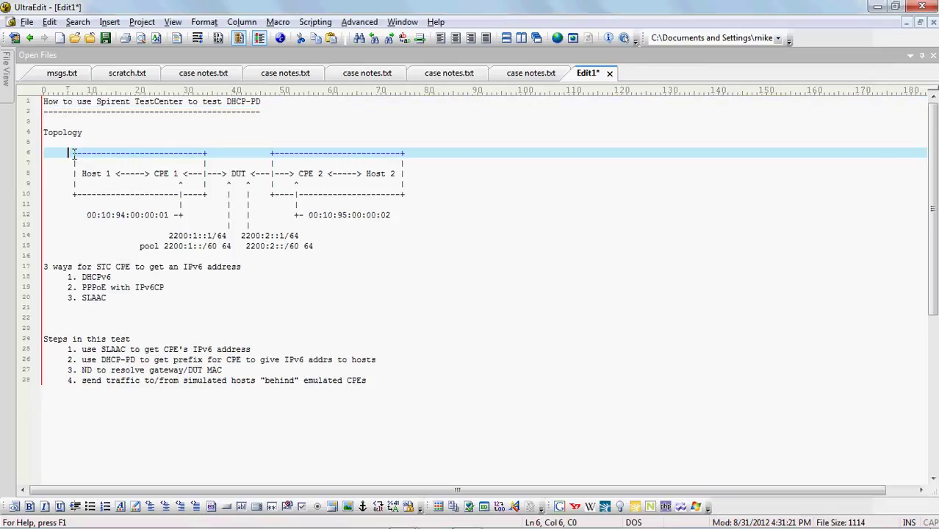
{"action": "left_click_drag", "start_coordinate": [73, 154], "coordinate": [209, 197]}
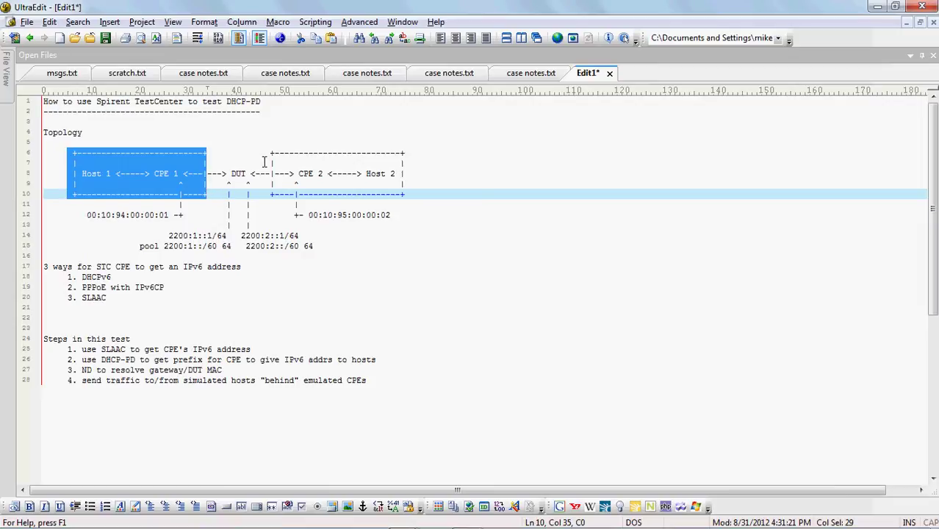
{"action": "left_click_drag", "start_coordinate": [269, 154], "coordinate": [410, 194]}
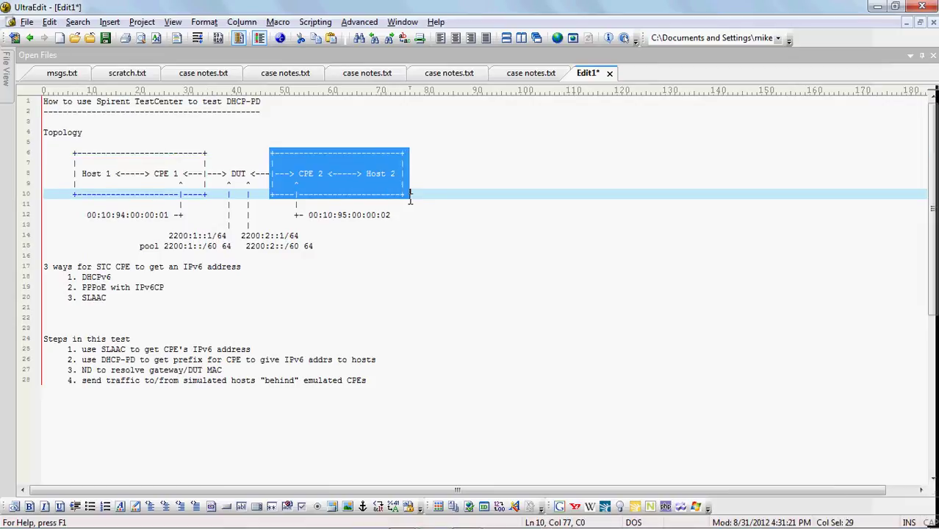
{"action": "left_click", "coordinate": [228, 175]}
{"action": "double_click", "coordinate": [243, 175]}
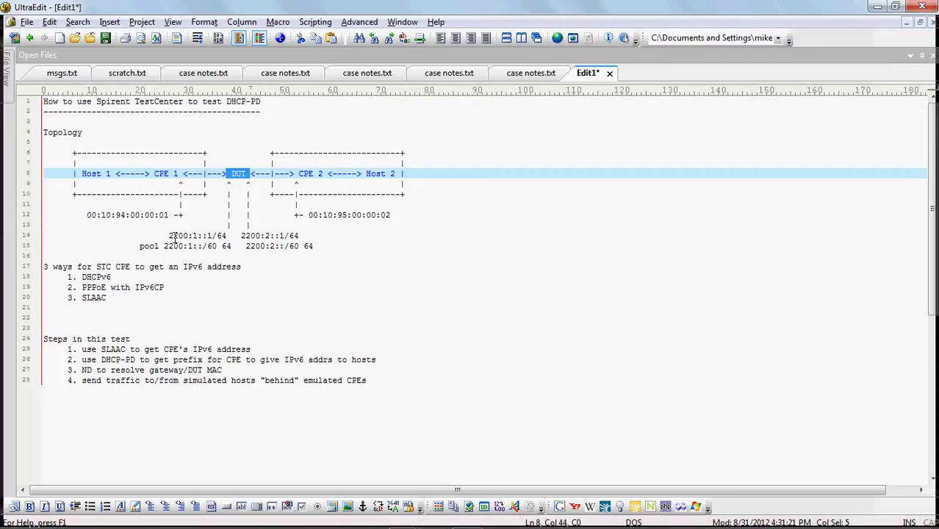
{"action": "left_click_drag", "start_coordinate": [169, 235], "coordinate": [300, 235]}
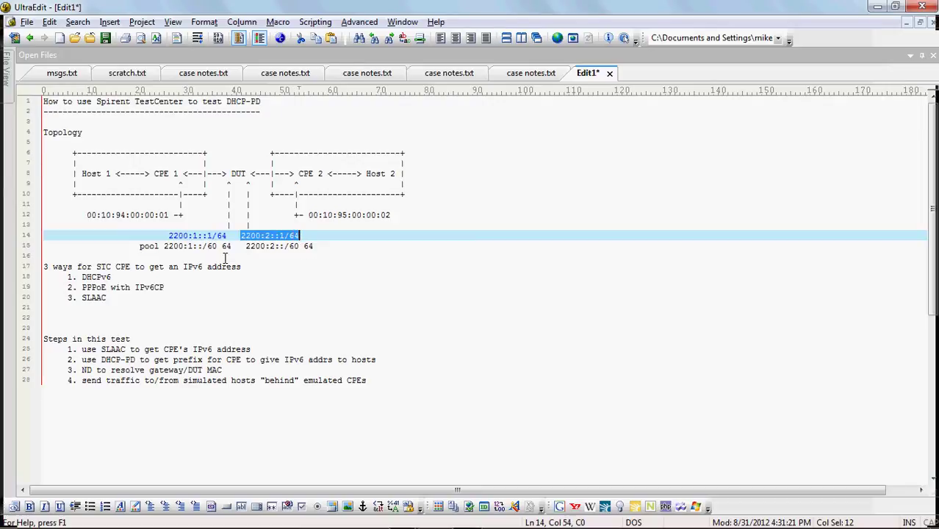
{"action": "left_click_drag", "start_coordinate": [163, 246], "coordinate": [218, 251]}
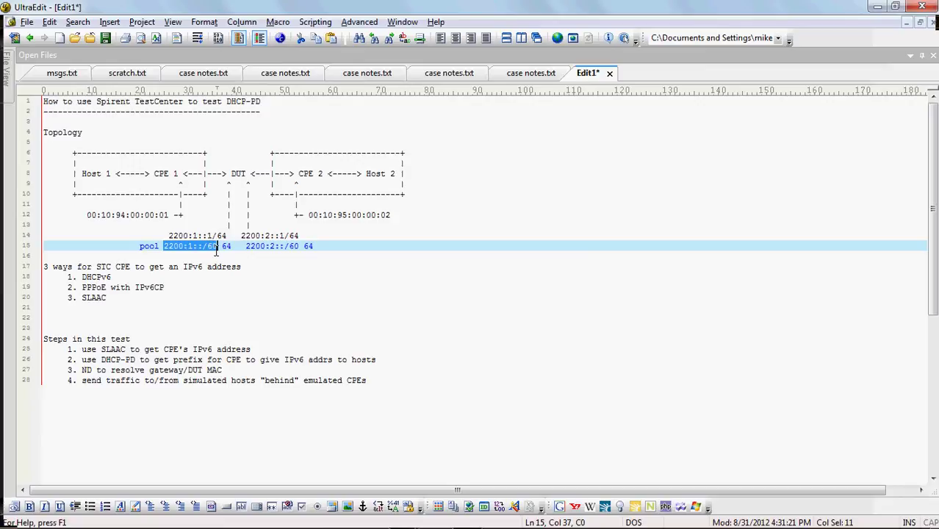
{"action": "left_click_drag", "start_coordinate": [218, 251], "coordinate": [232, 248]}
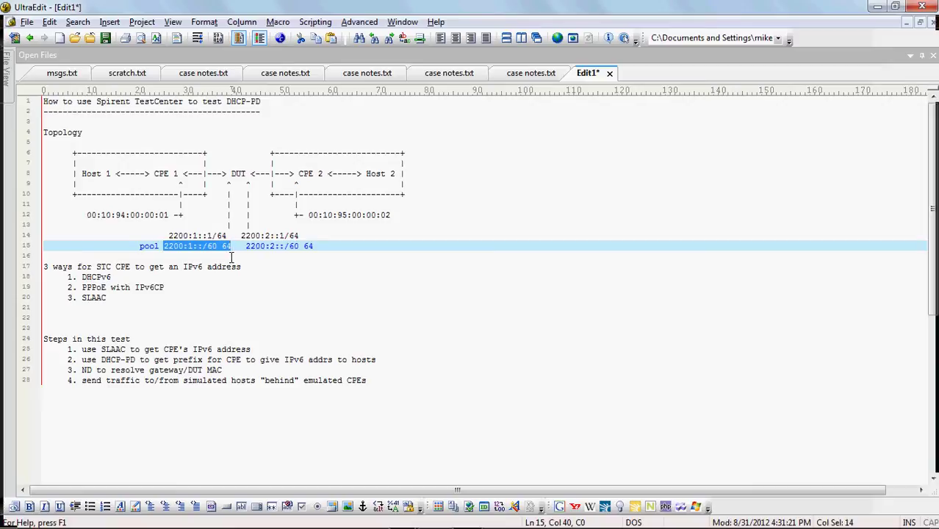
{"action": "double_click", "coordinate": [225, 246]}
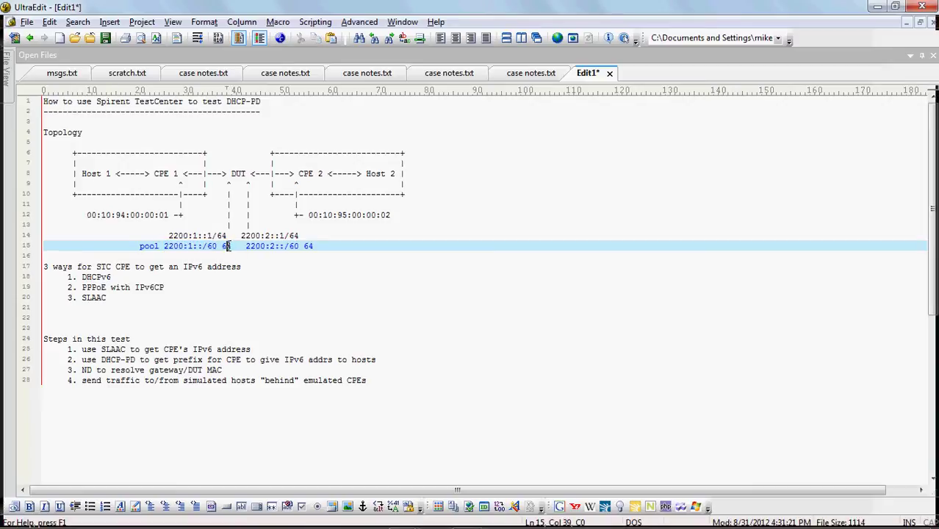
{"action": "double_click", "coordinate": [213, 247]}
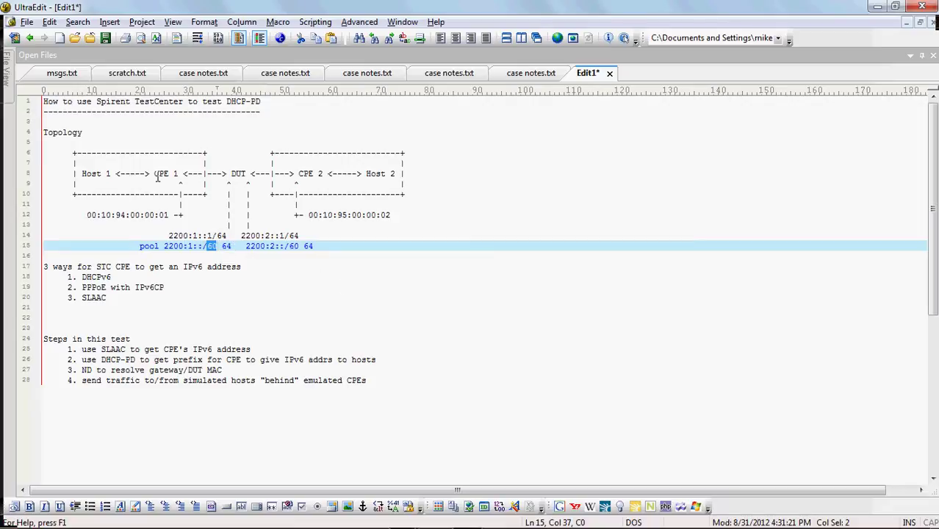
- Highlight CPE 1, CPE 2 and the DHCPv6, PPPoE with IPv6CP and SLAAC methods, then switch to Spirent TestCenter
{"action": "left_click_drag", "start_coordinate": [150, 174], "coordinate": [178, 175]}
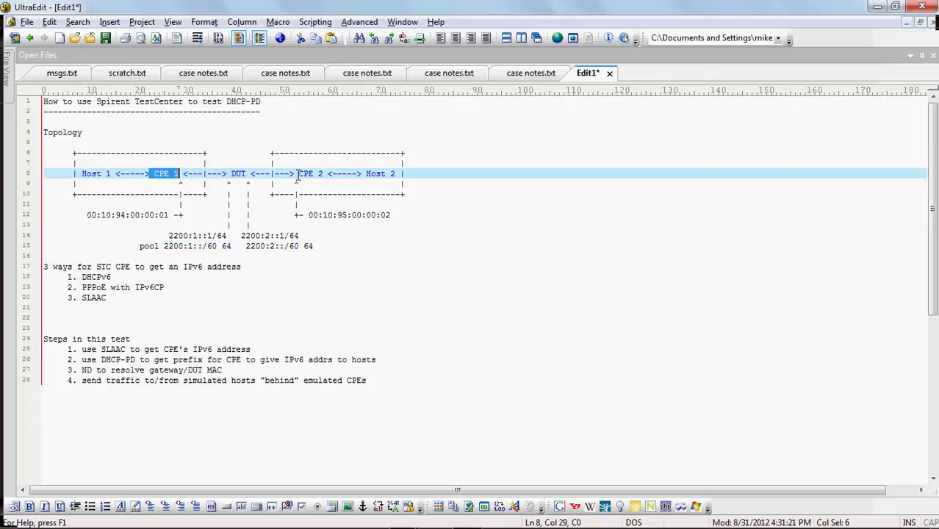
{"action": "left_click_drag", "start_coordinate": [297, 174], "coordinate": [323, 175]}
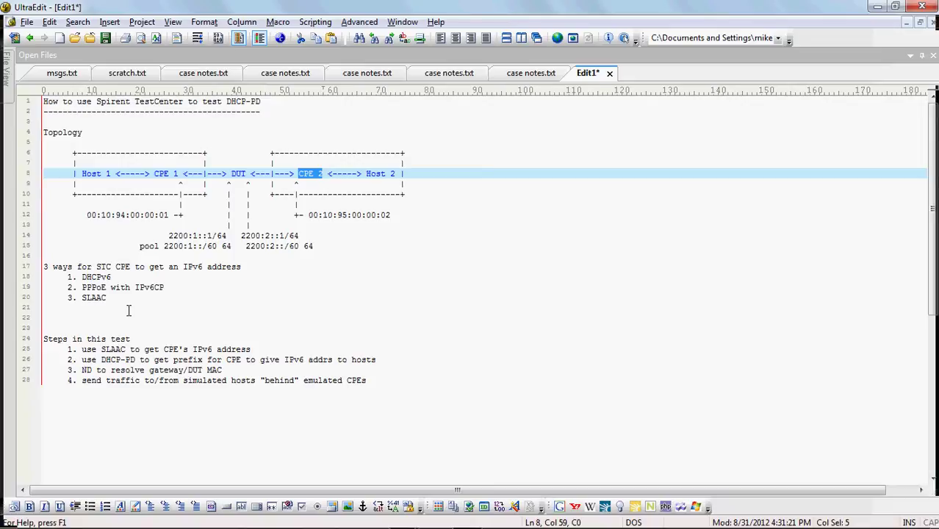
{"action": "left_click", "coordinate": [113, 277]}
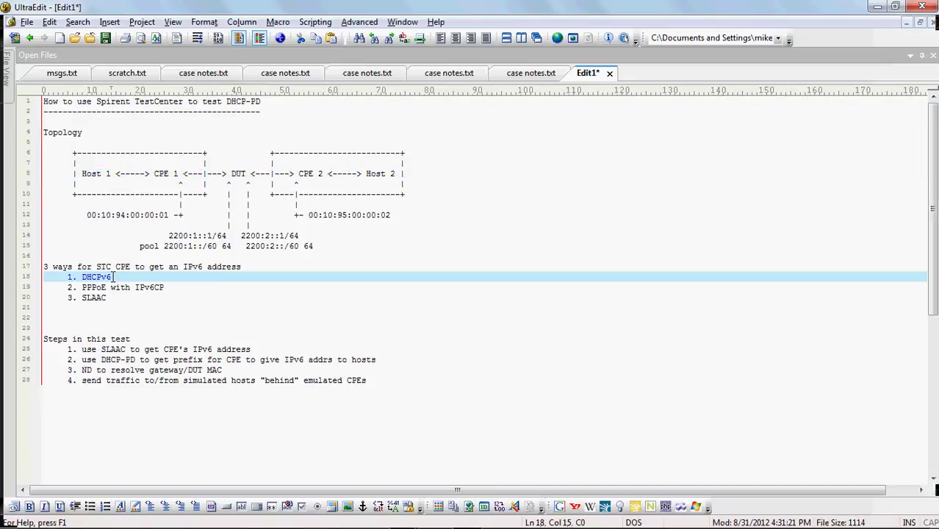
{"action": "left_click_drag", "start_coordinate": [114, 277], "coordinate": [82, 277]}
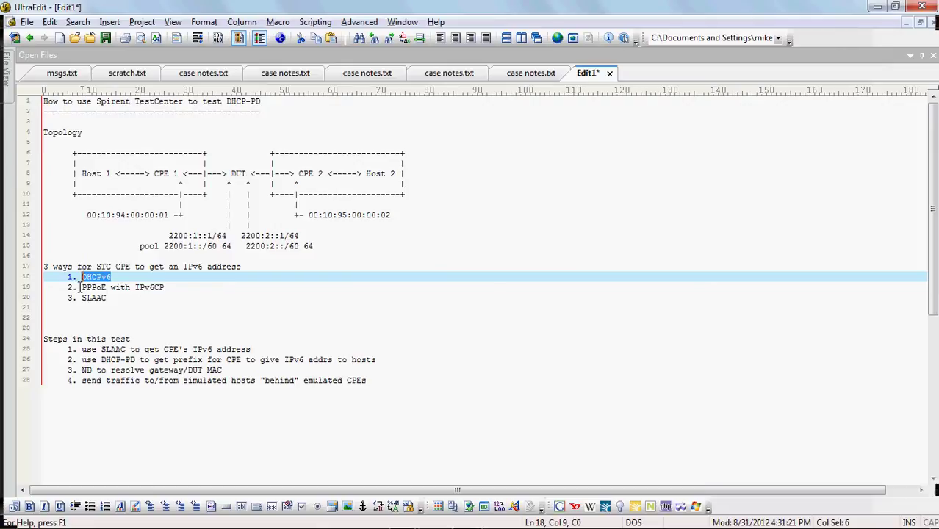
{"action": "left_click_drag", "start_coordinate": [82, 287], "coordinate": [167, 290]}
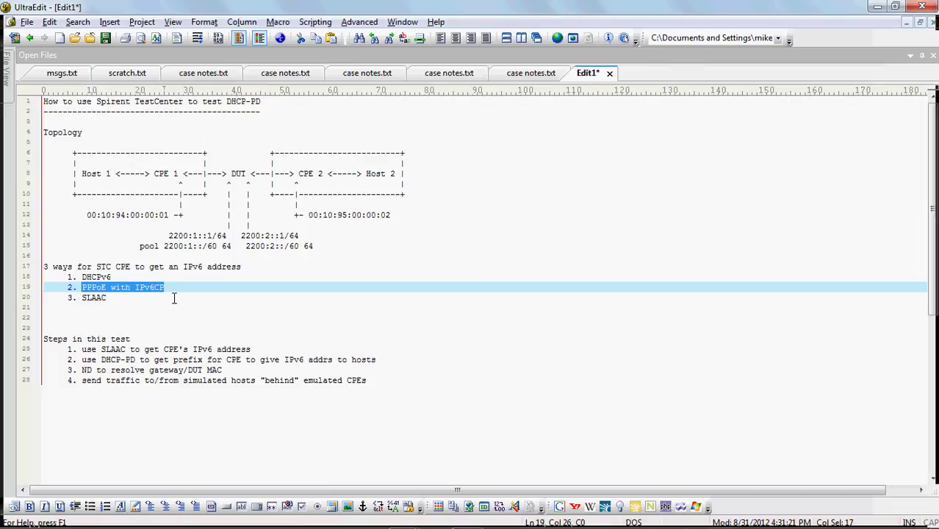
{"action": "double_click", "coordinate": [88, 297]}
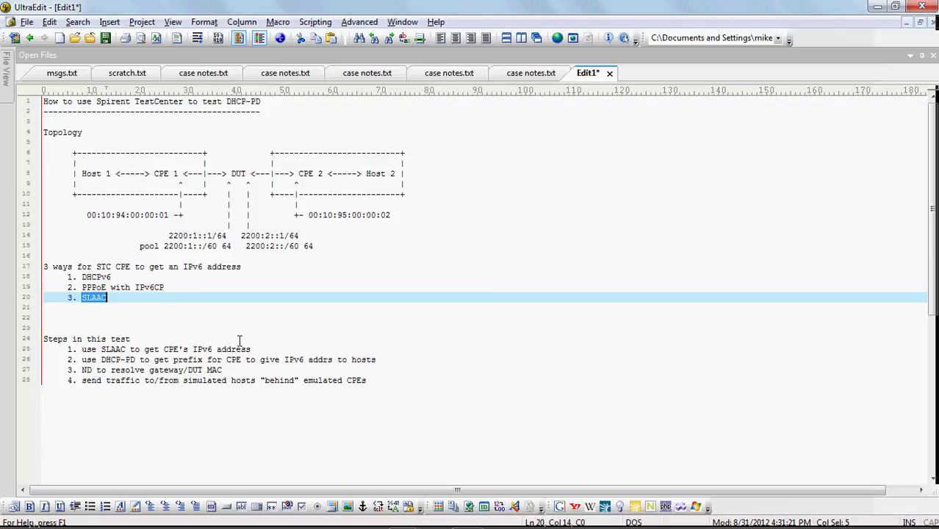
{"action": "key", "text": "alt+Tab"}
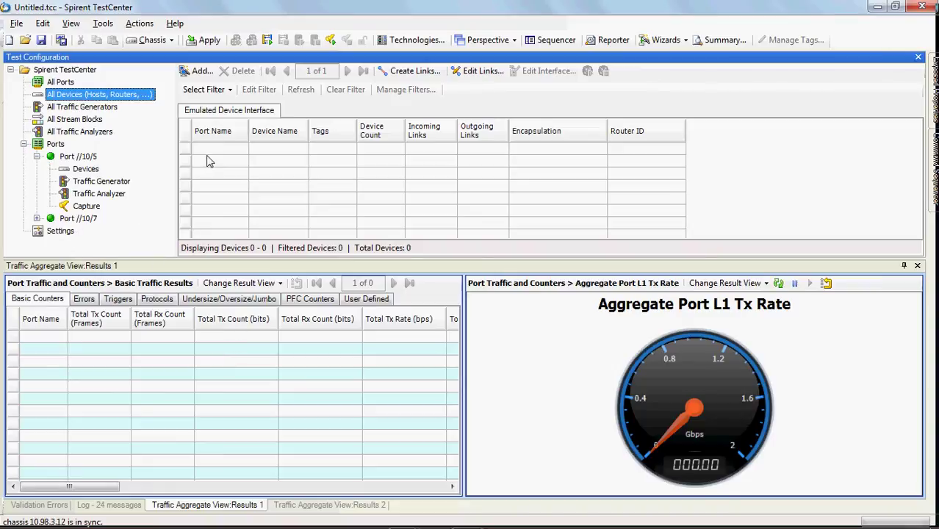
- Create devices on both ports with Access protocols IPv6 Autoconfiguration and DHCPv6/PD over IPv6 encapsulation
{"action": "left_click", "coordinate": [200, 72]}
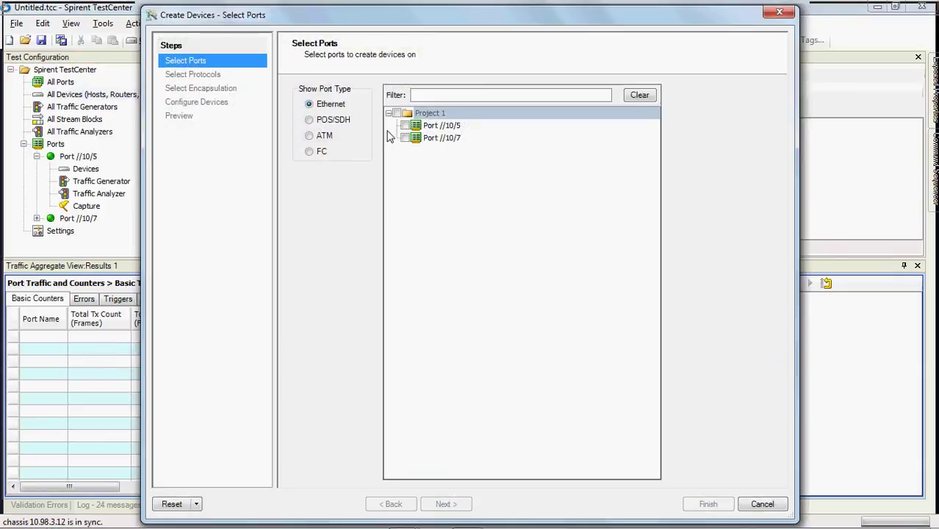
{"action": "left_click", "coordinate": [397, 114]}
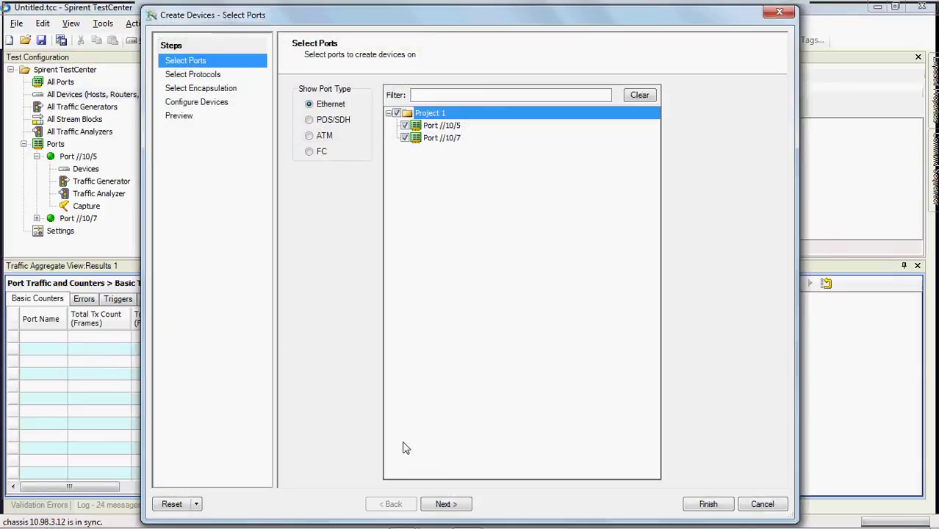
{"action": "left_click", "coordinate": [446, 504]}
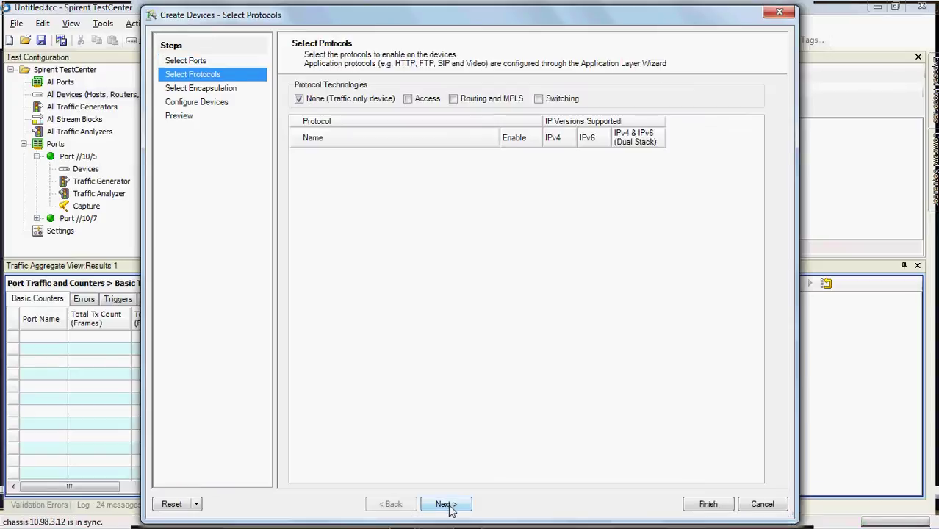
{"action": "left_click", "coordinate": [446, 503]}
{"action": "left_click", "coordinate": [389, 504]}
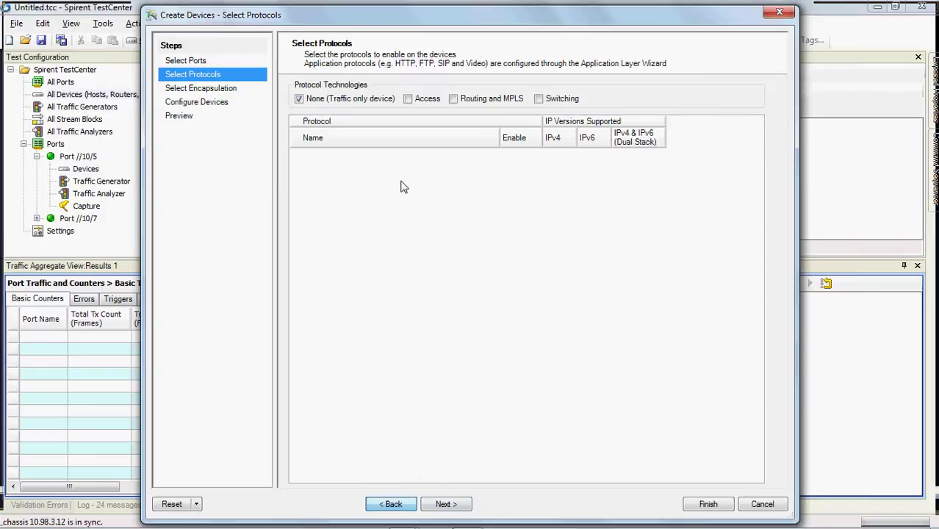
{"action": "left_click", "coordinate": [408, 98]}
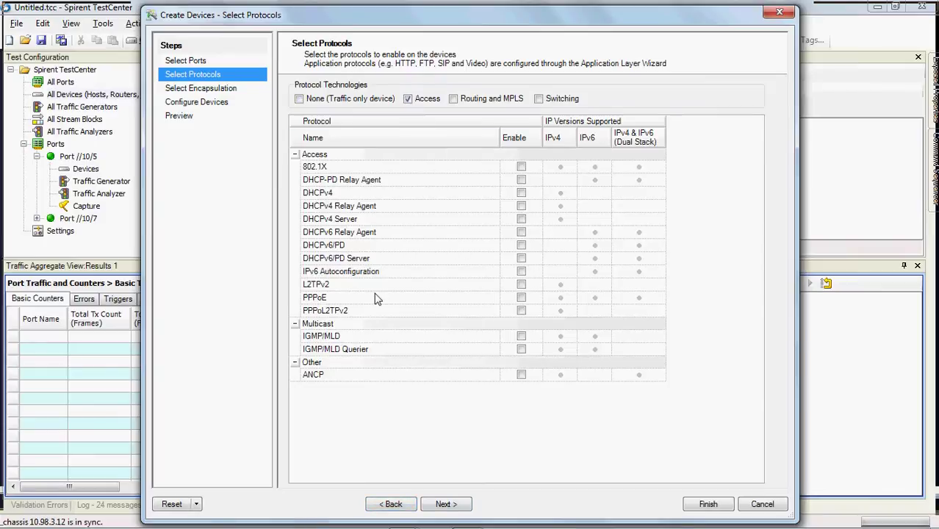
{"action": "left_click", "coordinate": [521, 272]}
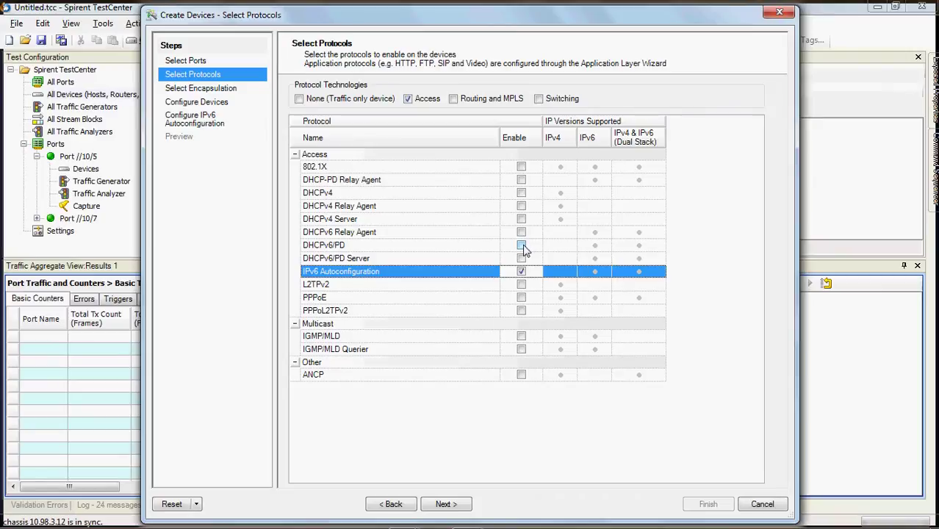
{"action": "left_click", "coordinate": [520, 246]}
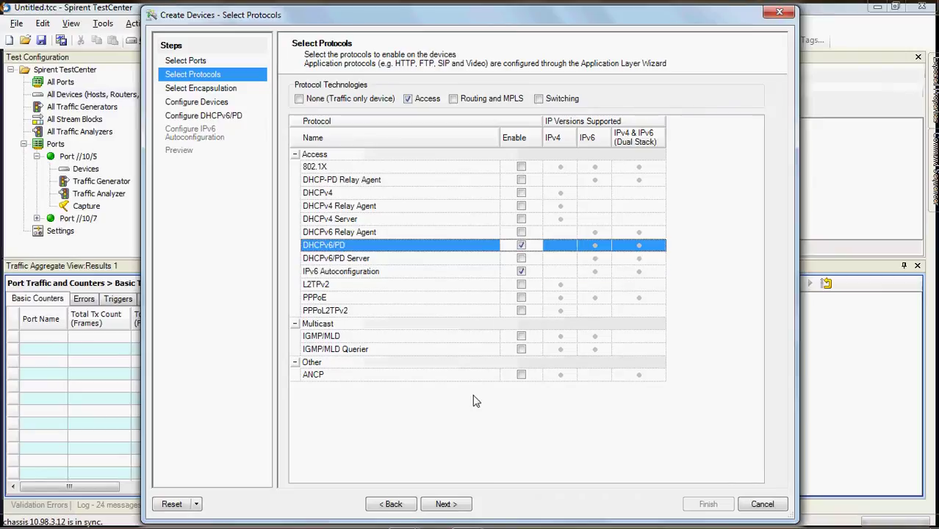
{"action": "left_click", "coordinate": [445, 504]}
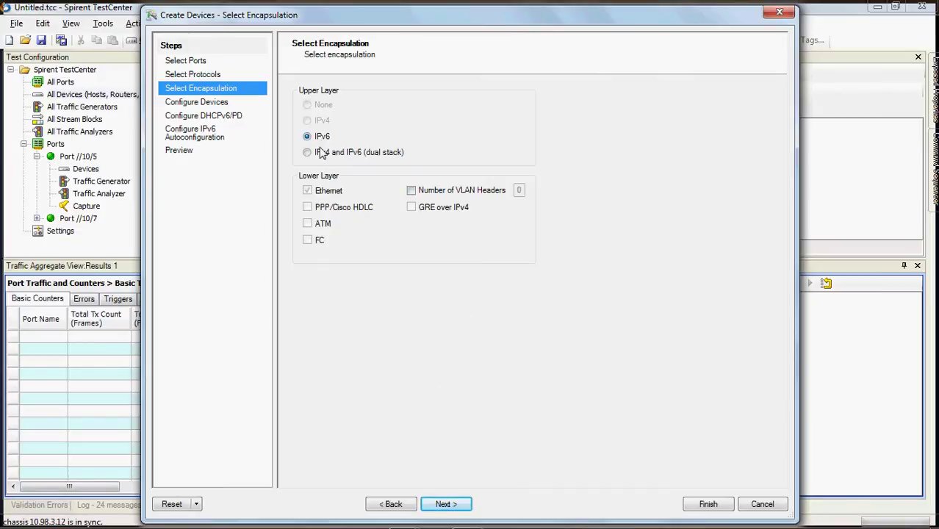
{"action": "left_click", "coordinate": [444, 504]}
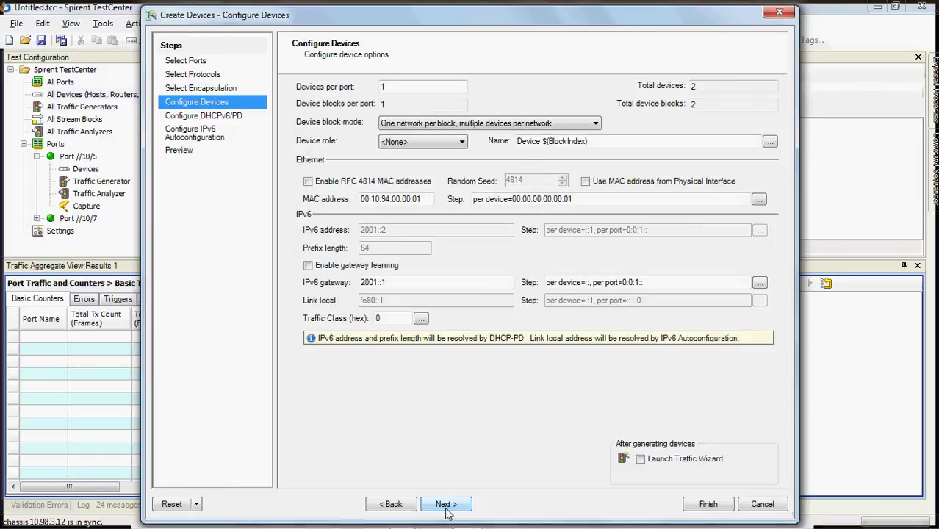
- Give the device MAC address a per-port step of 1, checking the notes
{"action": "left_click", "coordinate": [759, 200]}
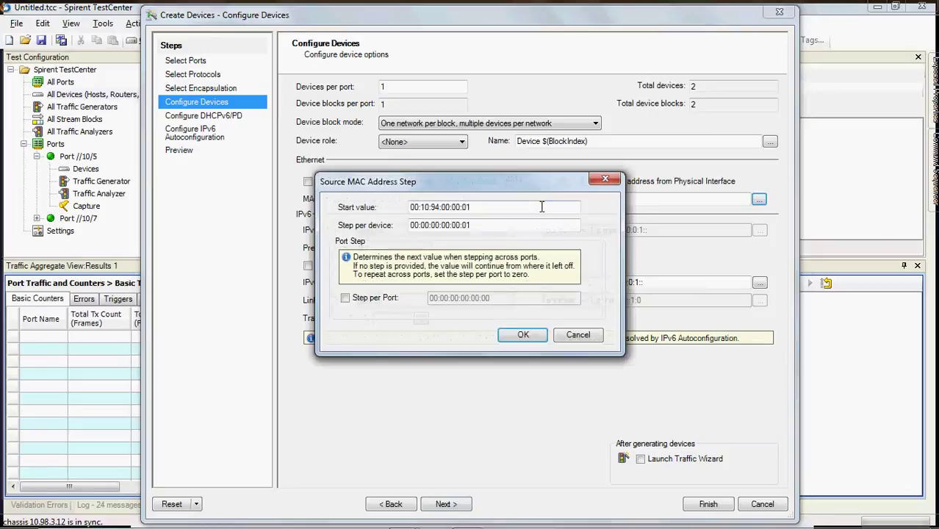
{"action": "left_click", "coordinate": [386, 298]}
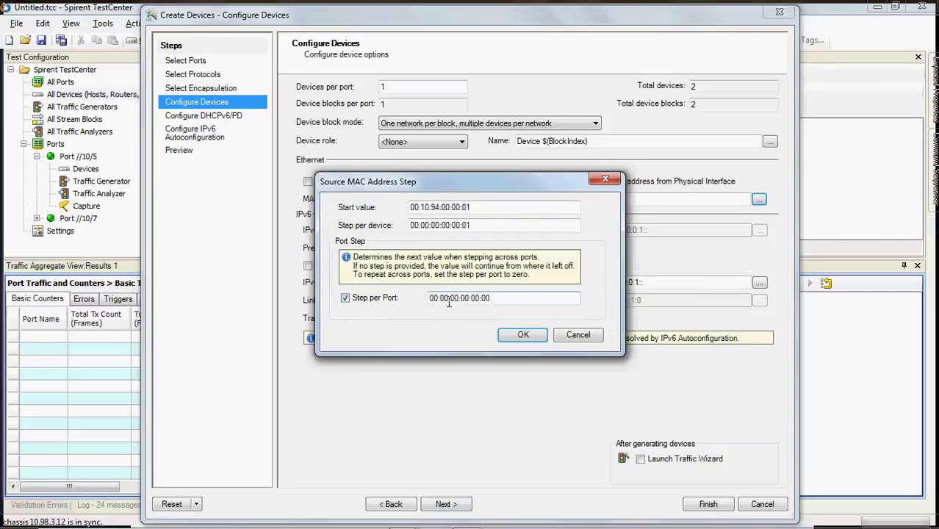
{"action": "left_click", "coordinate": [454, 298]}
{"action": "type", "text": "1"}
{"action": "left_click", "coordinate": [523, 335]}
{"action": "key", "text": "alt+Tab"}
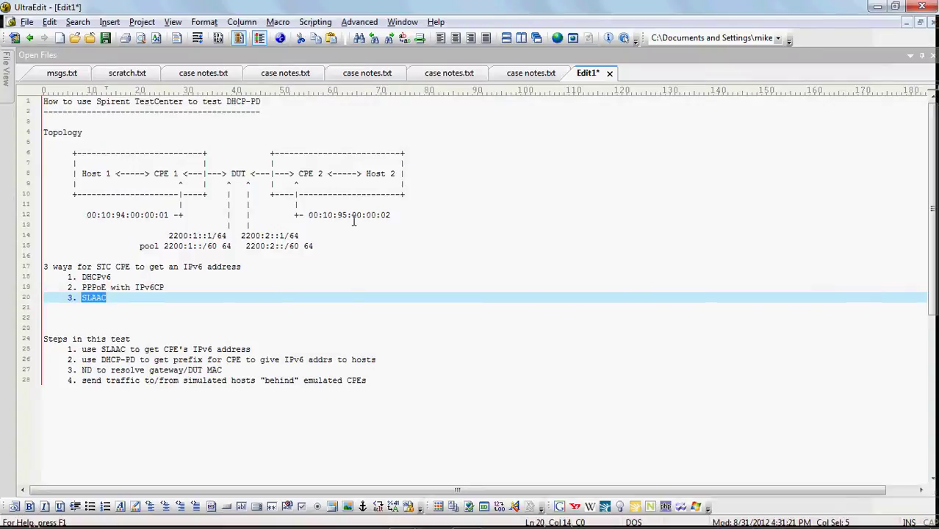
{"action": "key", "text": "alt+Tab"}
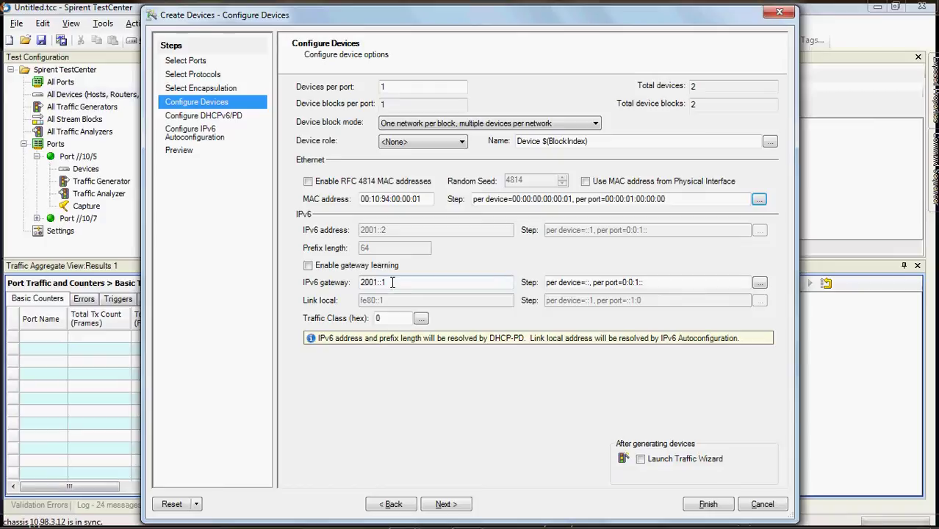
{"action": "key", "text": "alt+Tab"}
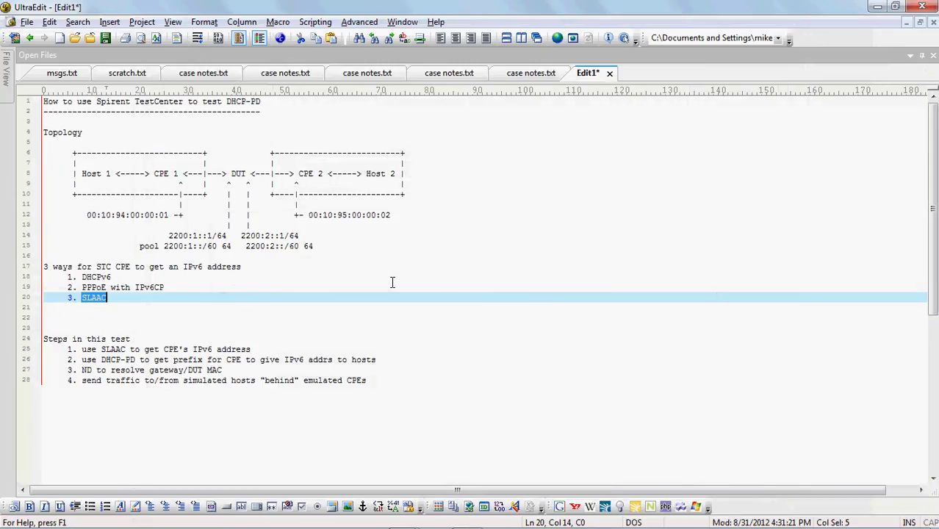
{"action": "key", "text": "alt+Tab"}
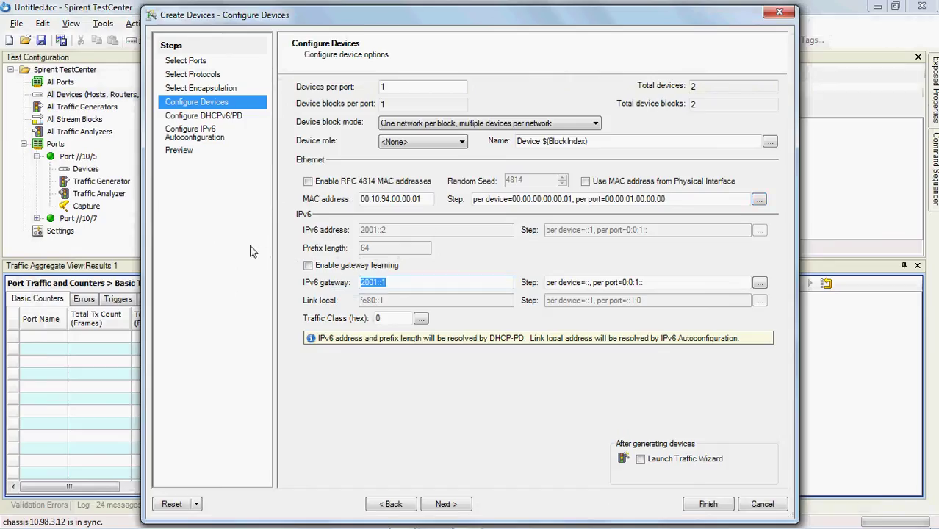
- Set the IPv6 gateway to 2200:1::1 with a 0:1:: per-port step and continue
{"action": "type", "text": "2200:1::1"}
{"action": "left_click", "coordinate": [759, 282]}
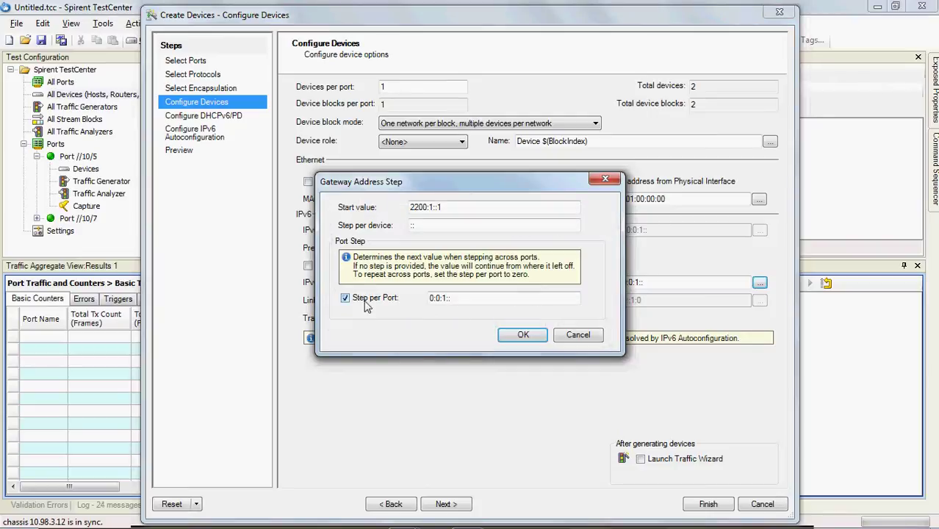
{"action": "left_click_drag", "start_coordinate": [412, 184], "coordinate": [570, 291]}
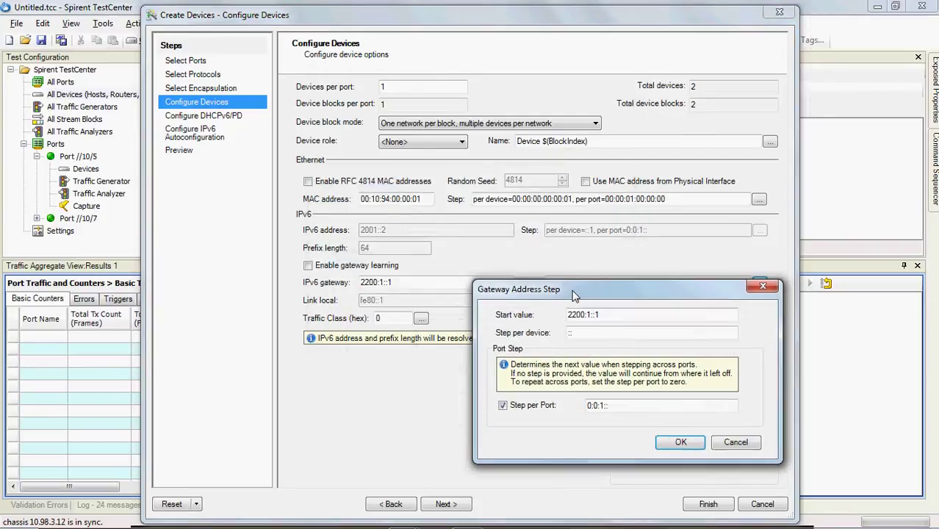
{"action": "left_click", "coordinate": [636, 404]}
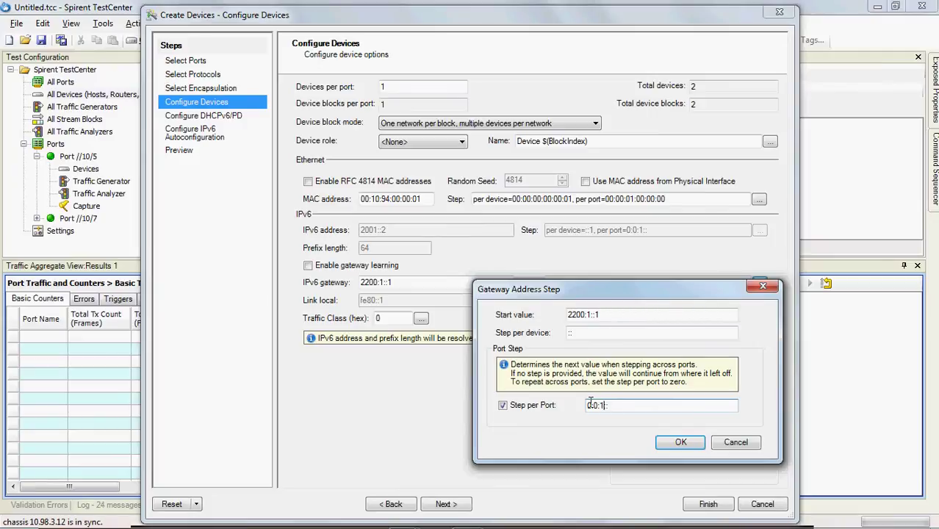
{"action": "key", "text": "BackSpace"}
{"action": "key", "text": "BackSpace"}
{"action": "type", "text": "1"}
{"action": "left_click", "coordinate": [679, 445]}
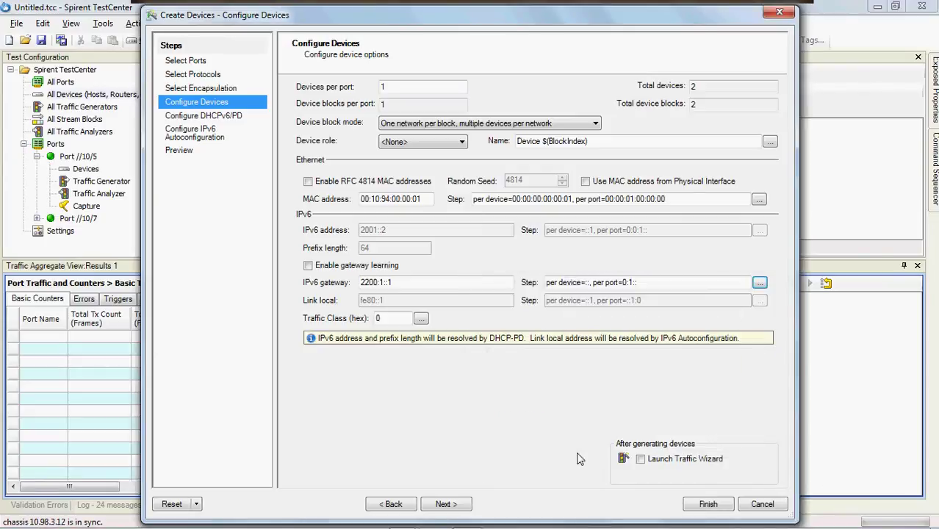
{"action": "left_click", "coordinate": [459, 505]}
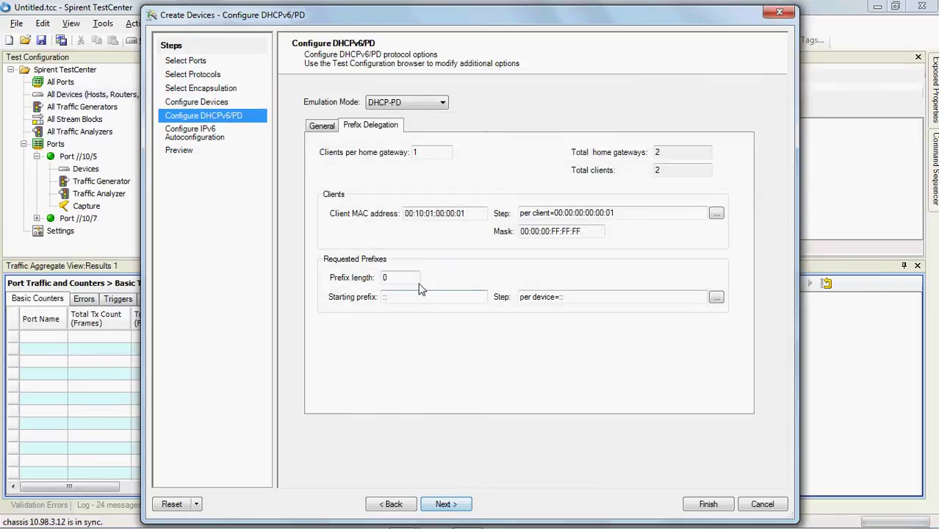
- Set the requested prefix length to 64 and advance through IPv6 Autoconfiguration to the Preview
{"action": "double_click", "coordinate": [391, 277]}
{"action": "key", "text": "alt+Tab"}
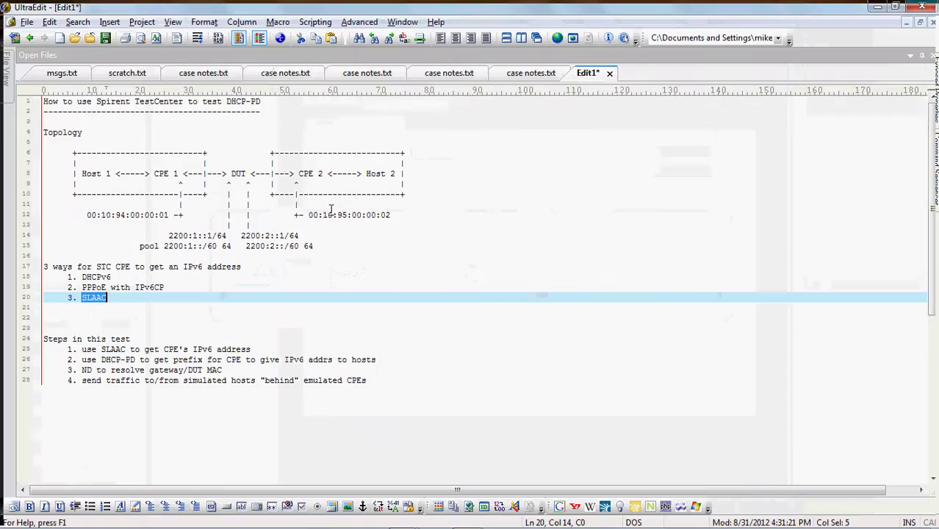
{"action": "left_click_drag", "start_coordinate": [110, 175], "coordinate": [77, 174]}
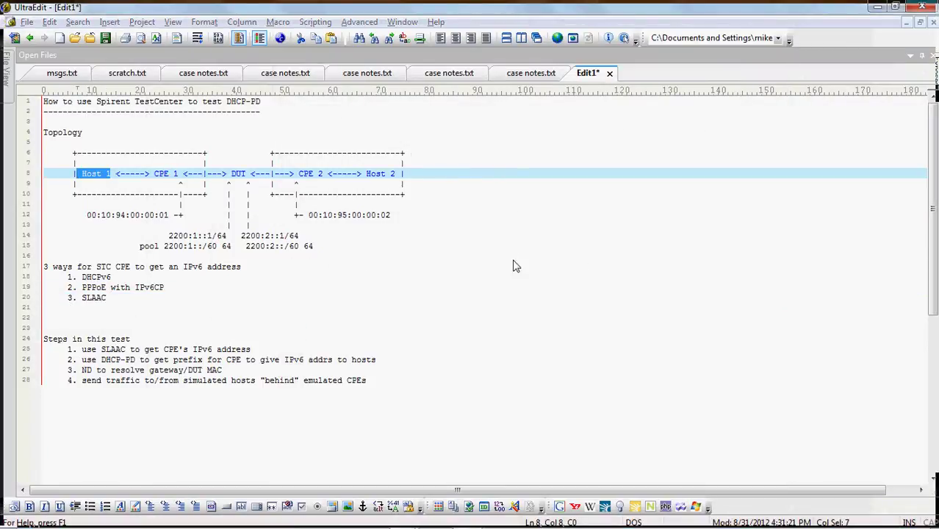
{"action": "key", "text": "alt+Tab"}
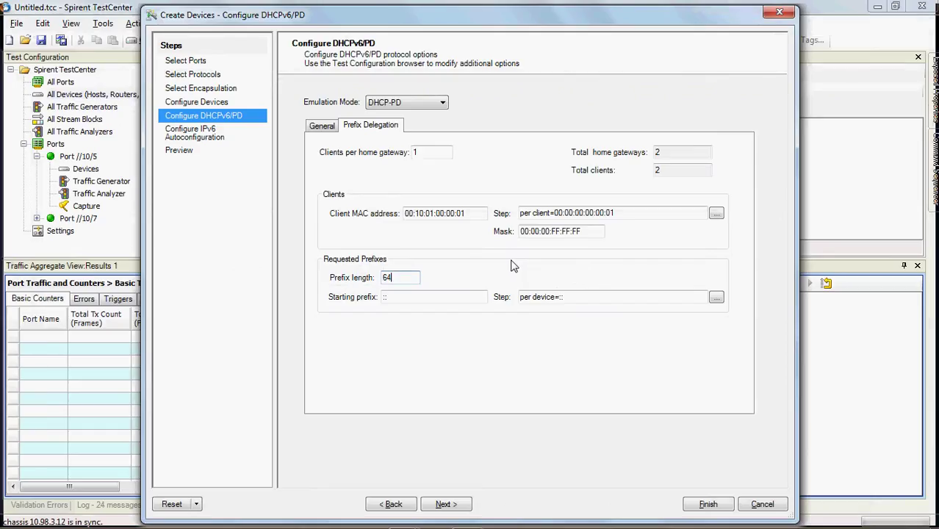
{"action": "left_click", "coordinate": [447, 506]}
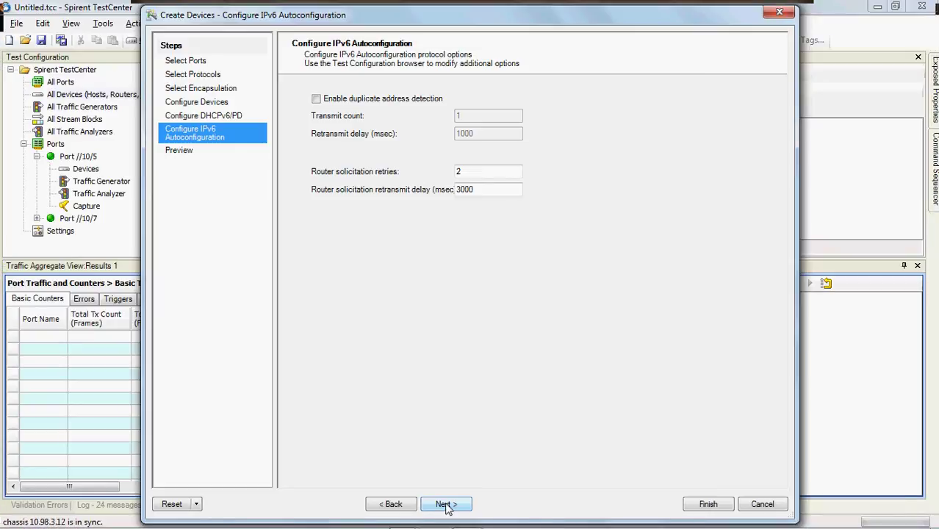
{"action": "left_click", "coordinate": [446, 504]}
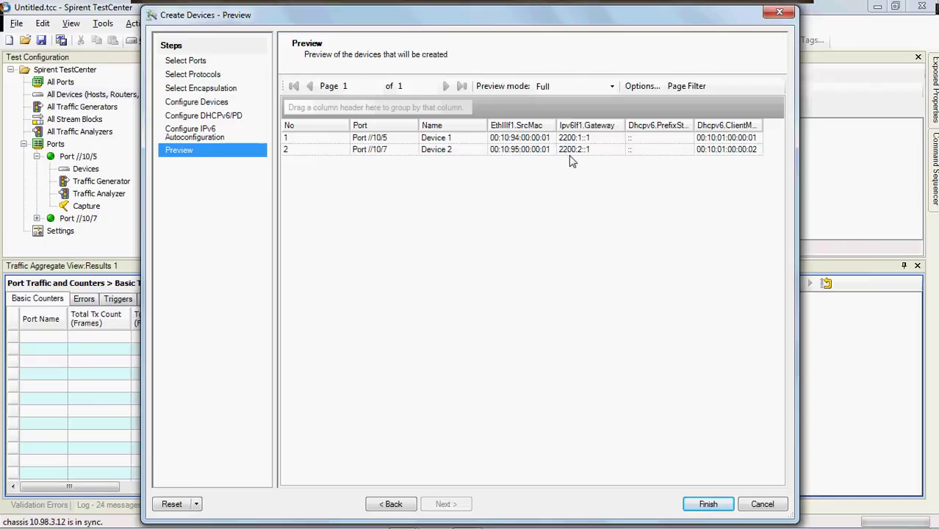
- Finish creating the two devices and rename them CPE 1 and CPE 2 under DHCPv6/PD
{"action": "left_click", "coordinate": [708, 505]}
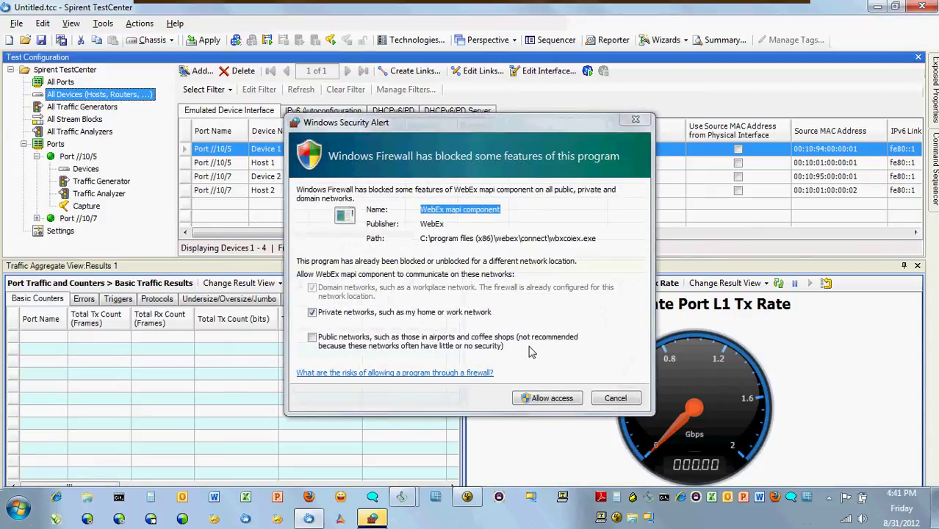
{"action": "left_click", "coordinate": [607, 400]}
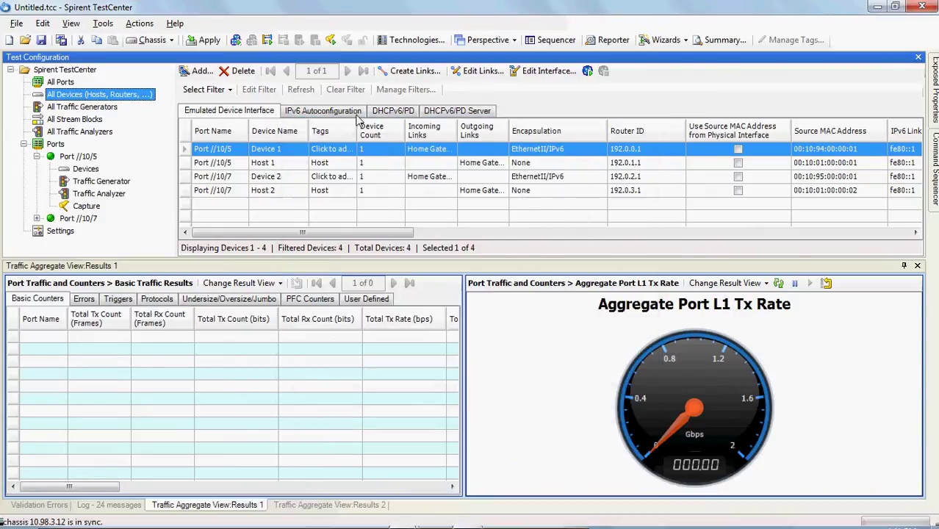
{"action": "left_click", "coordinate": [397, 114]}
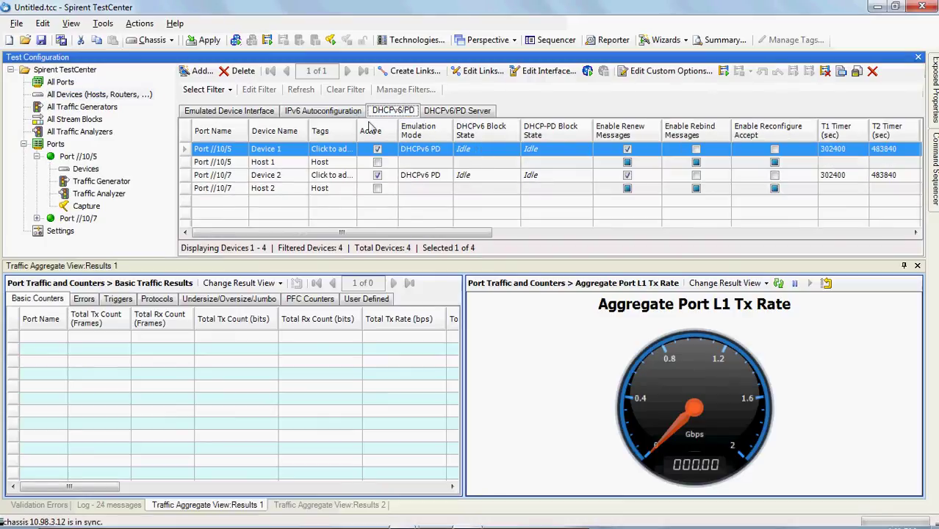
{"action": "left_click", "coordinate": [293, 148]}
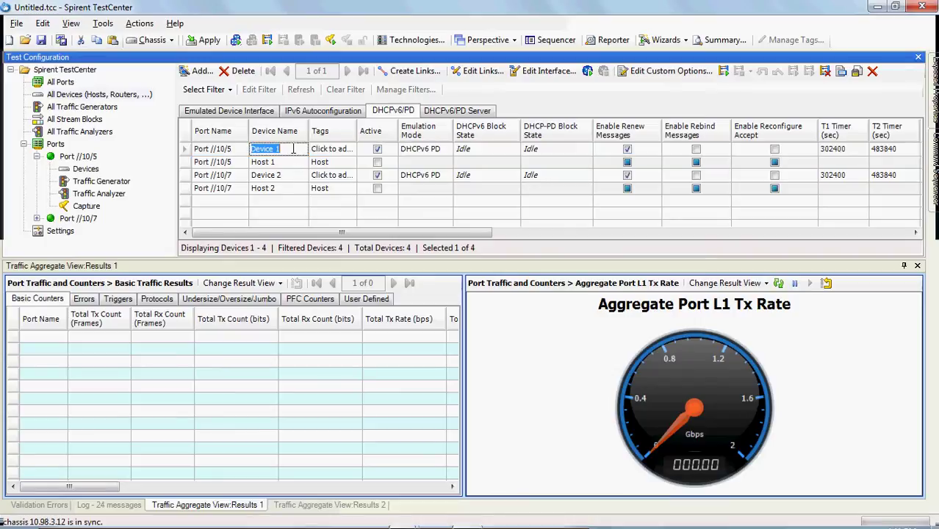
{"action": "type", "text": "CPE 1"}
{"action": "left_click", "coordinate": [286, 175]}
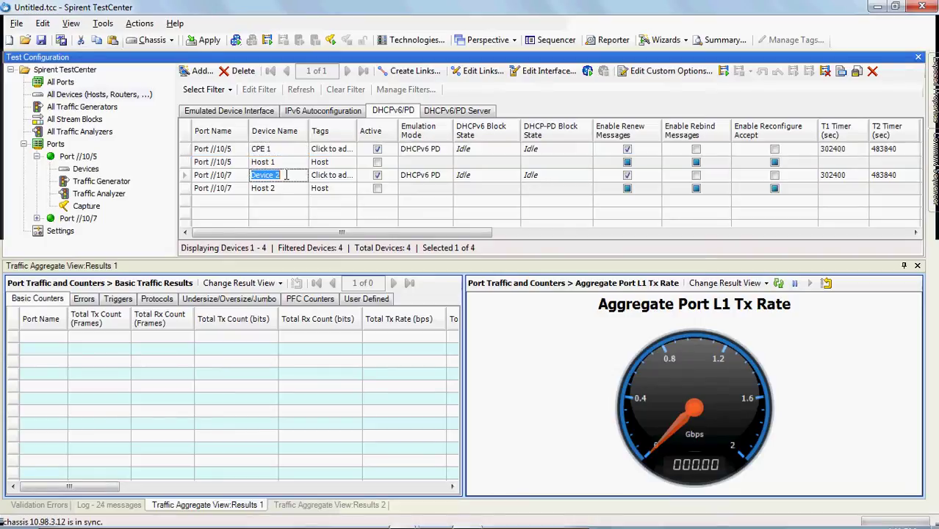
{"action": "type", "text": "CPE2"}
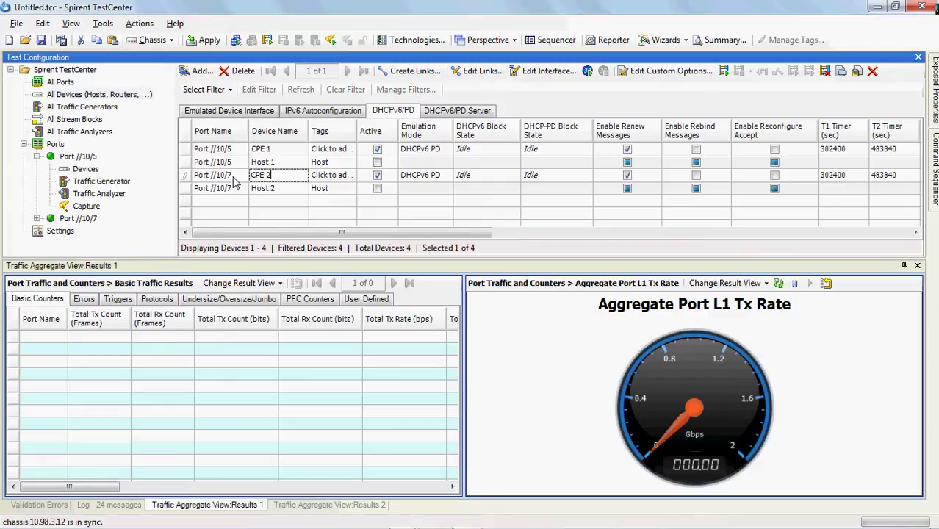
- Apply the configuration, start capture on all ports, and show IPv6 Autoconfiguration status
{"action": "left_click", "coordinate": [209, 43]}
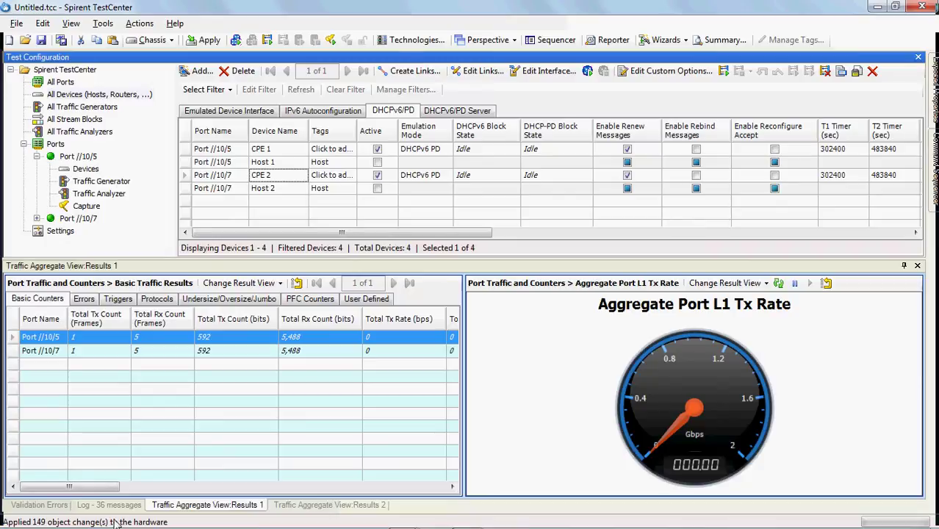
{"action": "left_click", "coordinate": [255, 114]}
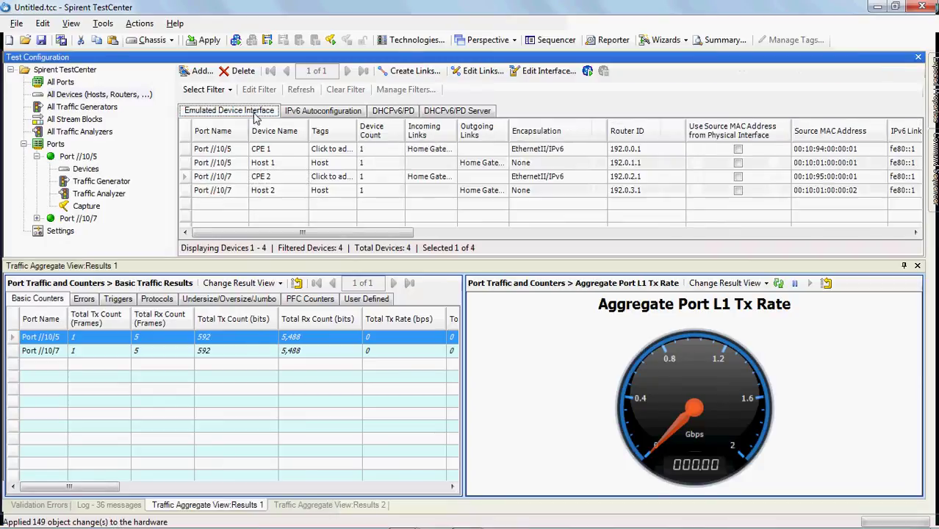
{"action": "left_click", "coordinate": [331, 43]}
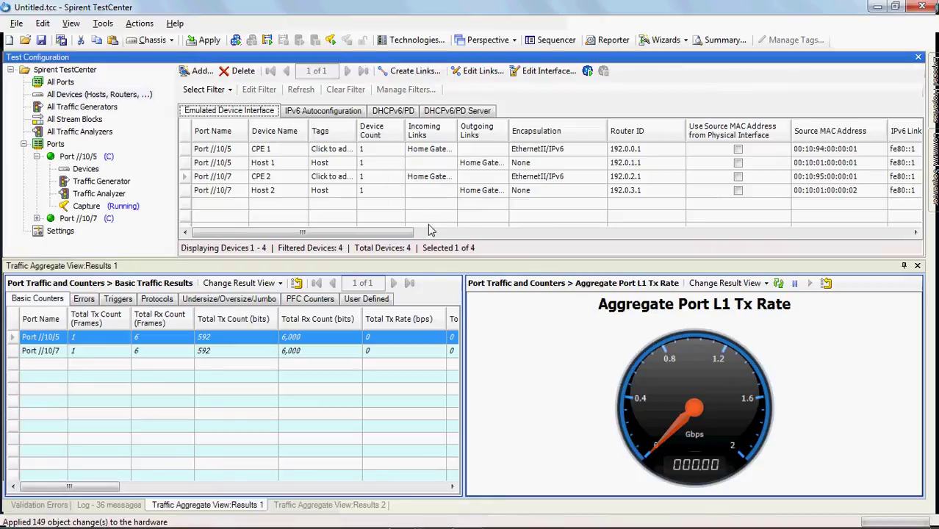
{"action": "left_click", "coordinate": [323, 111]}
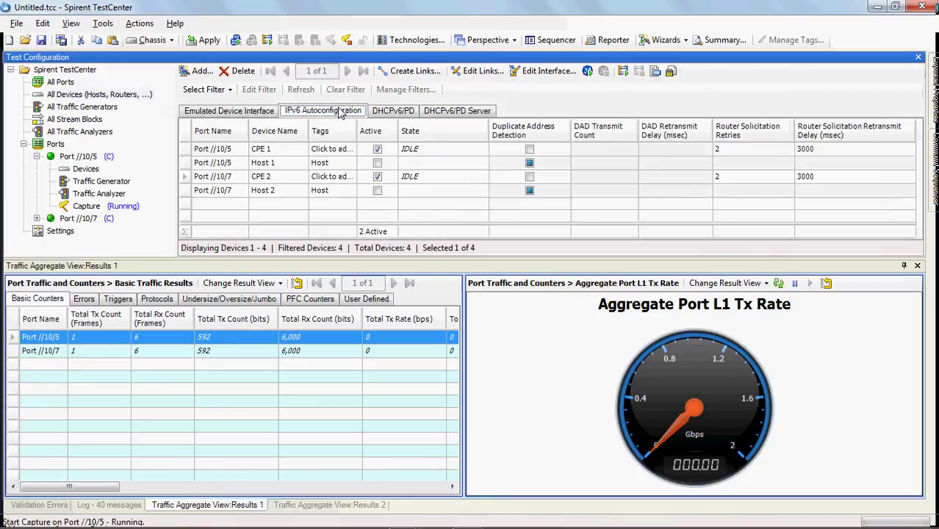
{"action": "key", "text": "alt+Tab"}
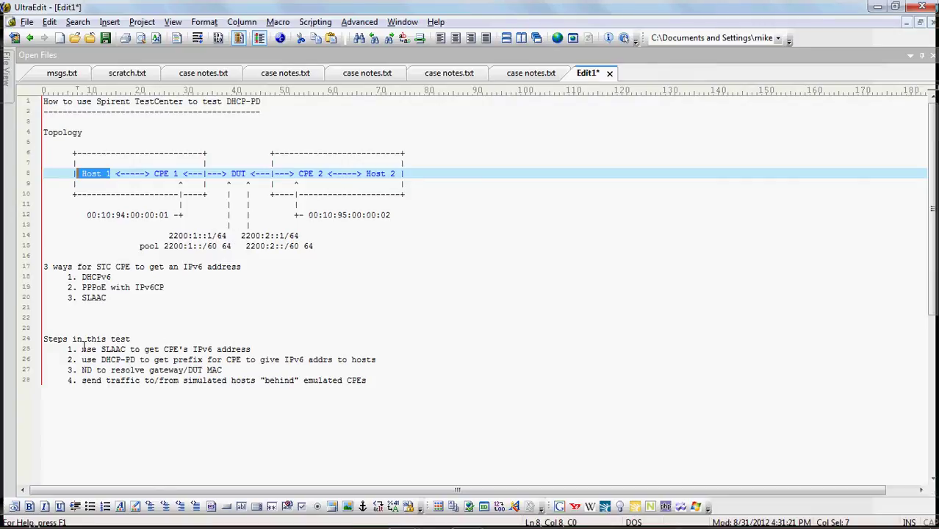
- Mark notes step 1, using SLAAC for the CPE's IPv6 address, then return to Spirent TestCenter
{"action": "left_click_drag", "start_coordinate": [62, 349], "coordinate": [256, 350]}
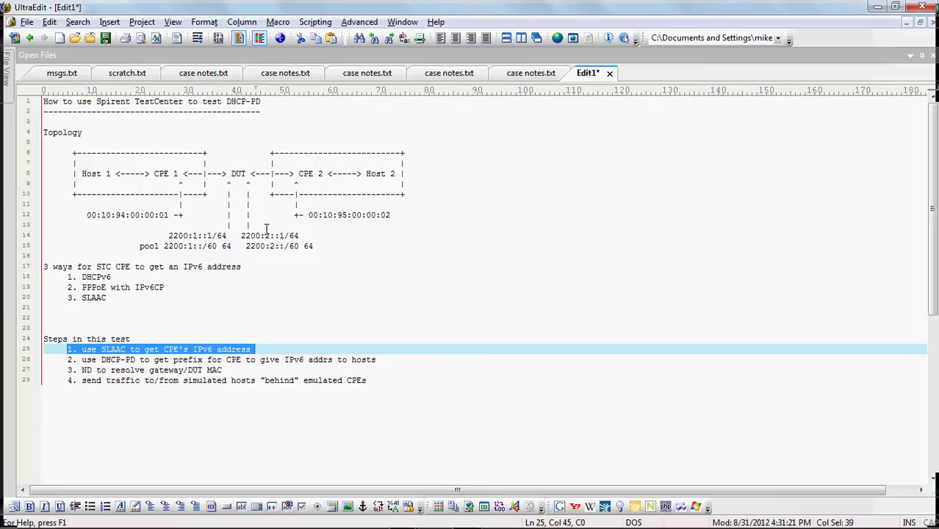
{"action": "key", "text": "alt+Tab"}
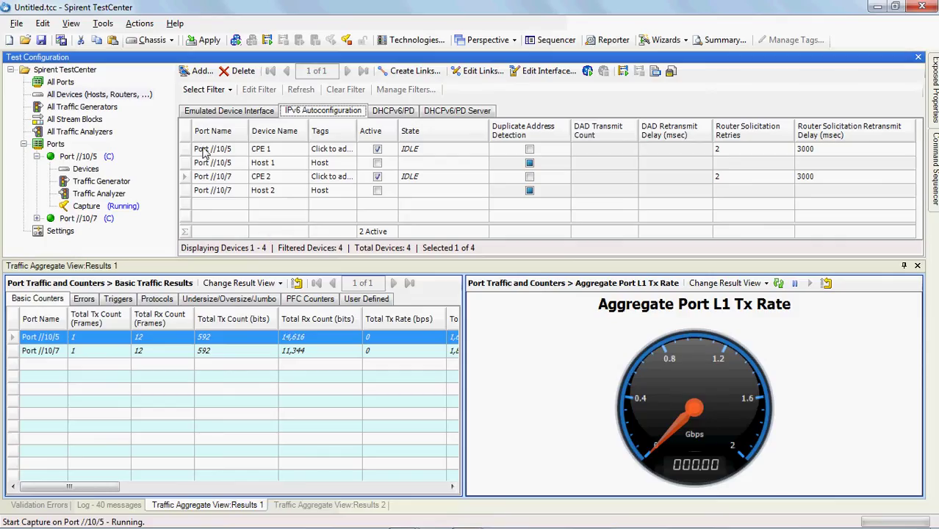
- Start IPv6 Autoconfiguration on CPE 1 and CPE 2 and view their session info
{"action": "left_click", "coordinate": [186, 149]}
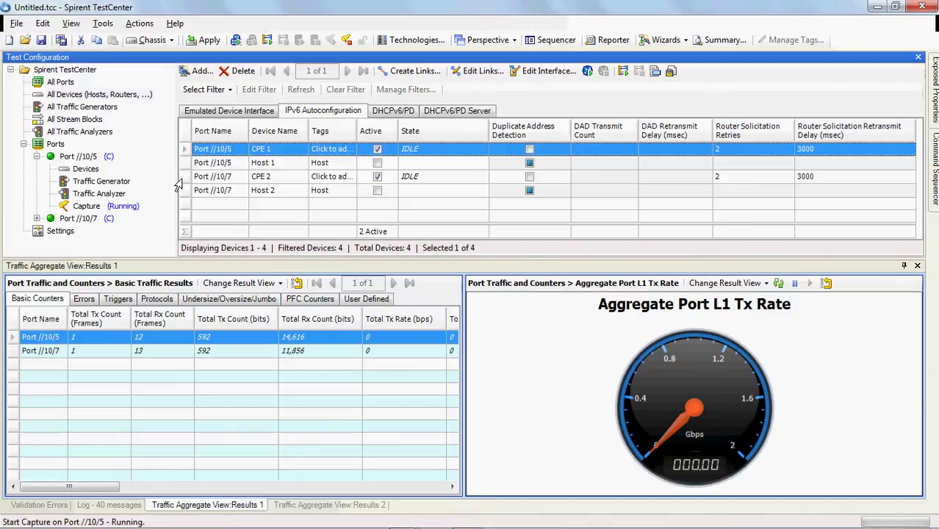
{"action": "left_click", "coordinate": [184, 178], "text": "ctrl"}
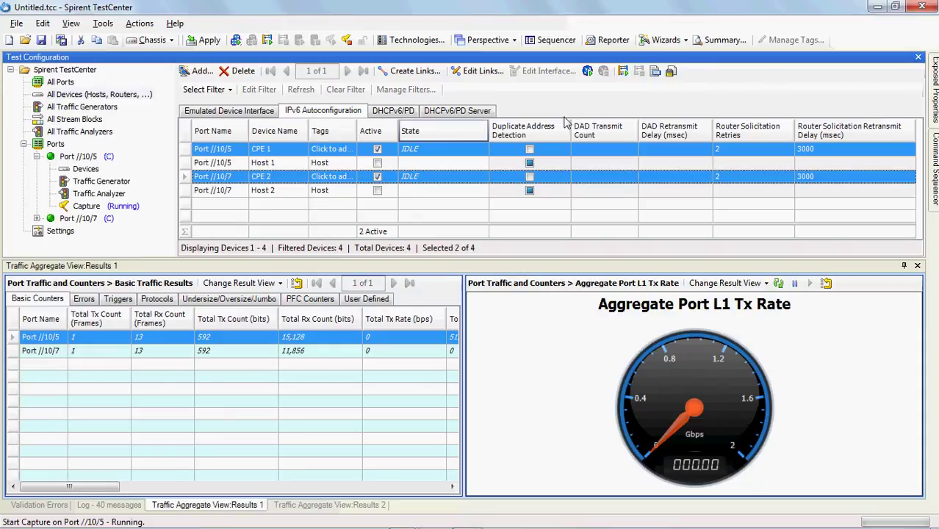
{"action": "left_click", "coordinate": [623, 73]}
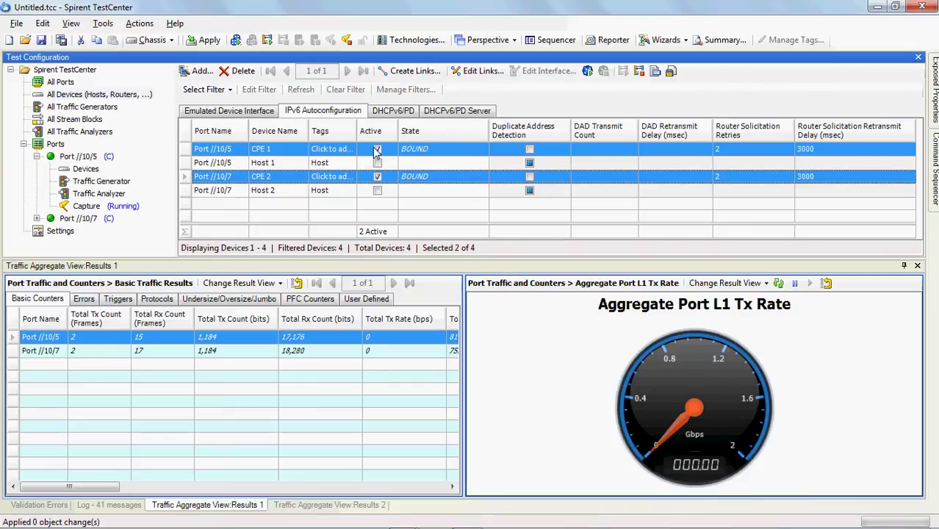
{"action": "left_click", "coordinate": [655, 73]}
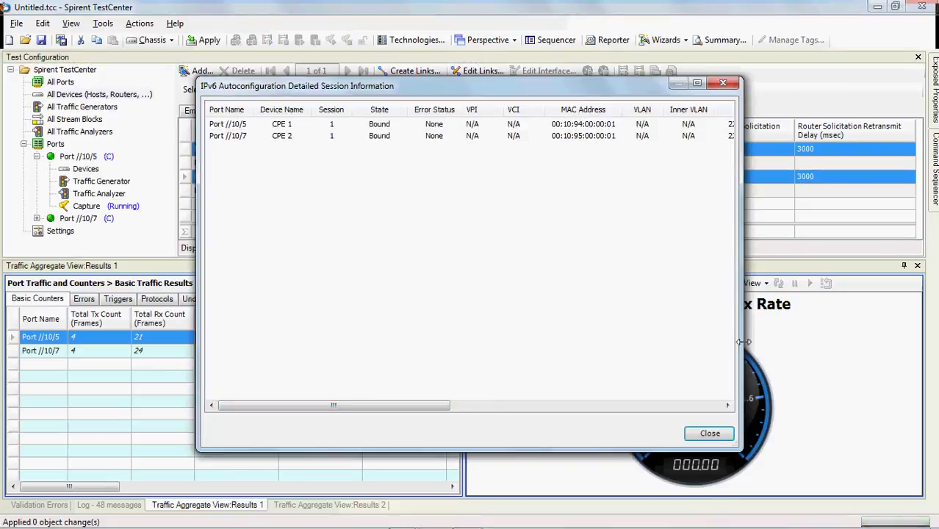
- Widen and reposition the session window to reveal the CPEs' global addresses and /64 prefixes
{"action": "left_click_drag", "start_coordinate": [743, 341], "coordinate": [887, 342]}
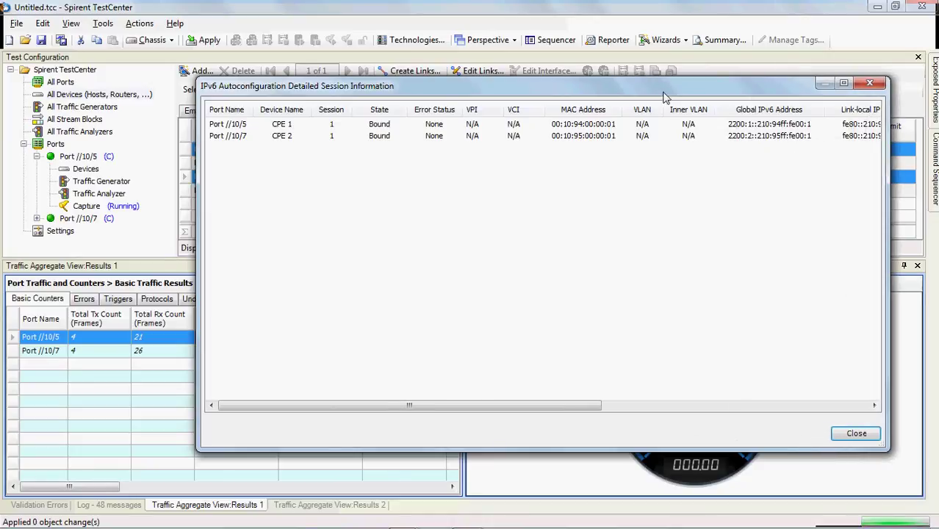
{"action": "left_click_drag", "start_coordinate": [632, 86], "coordinate": [529, 85]}
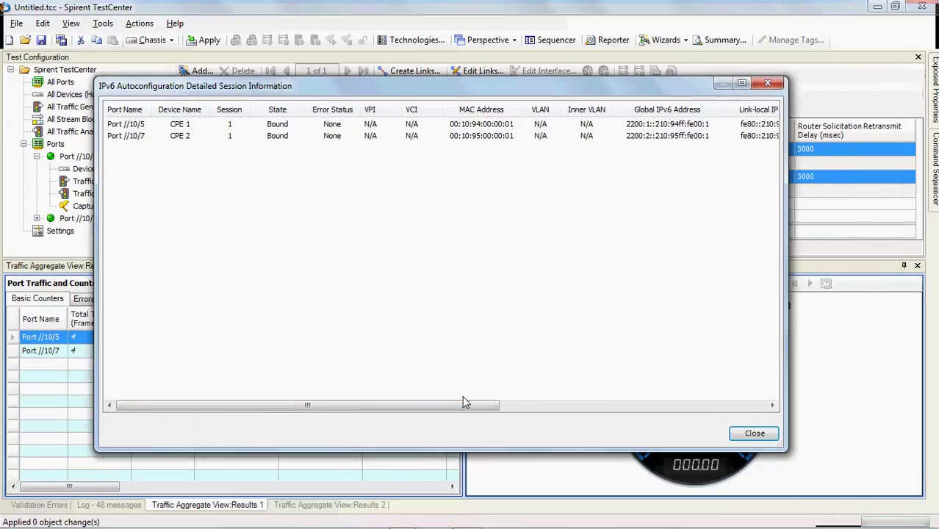
{"action": "left_click_drag", "start_coordinate": [465, 407], "coordinate": [623, 418]}
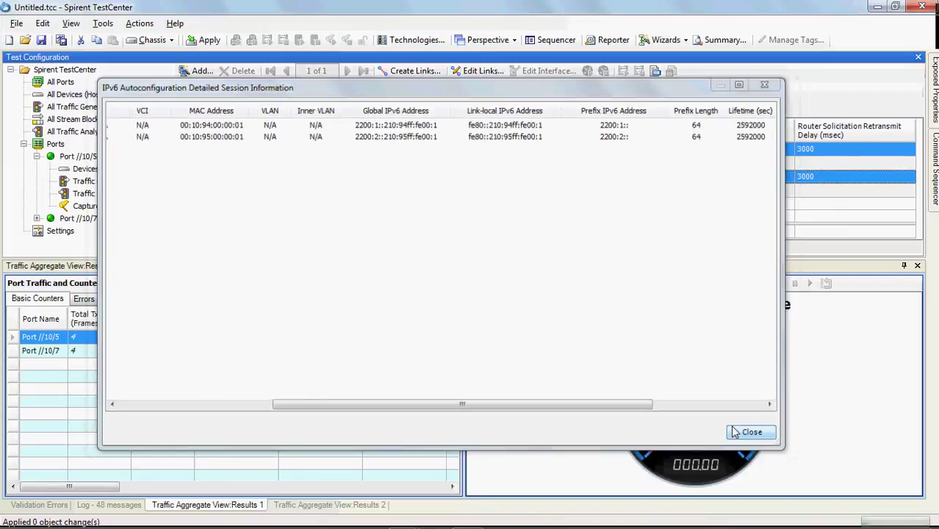
- Close the session details and stop the Port //10/5 capture to view it in Wireshark
{"action": "left_click", "coordinate": [755, 433]}
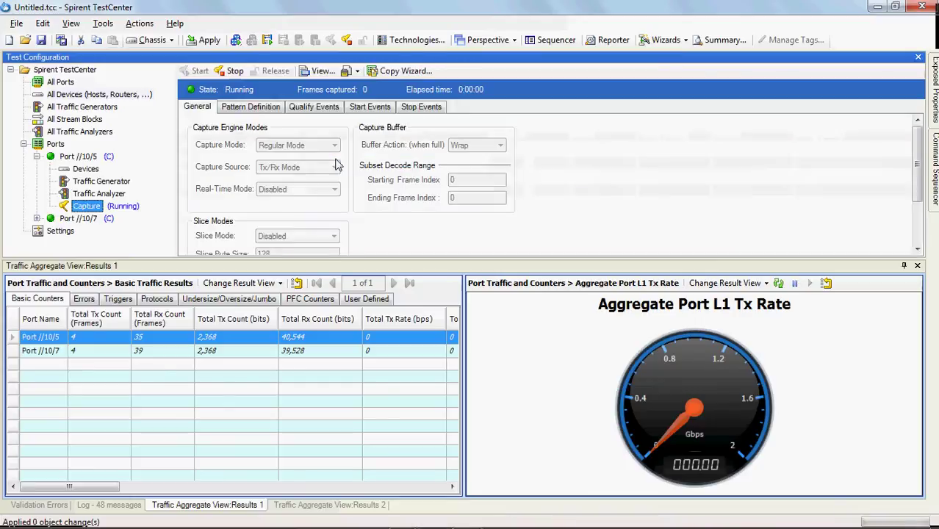
{"action": "left_click", "coordinate": [323, 71]}
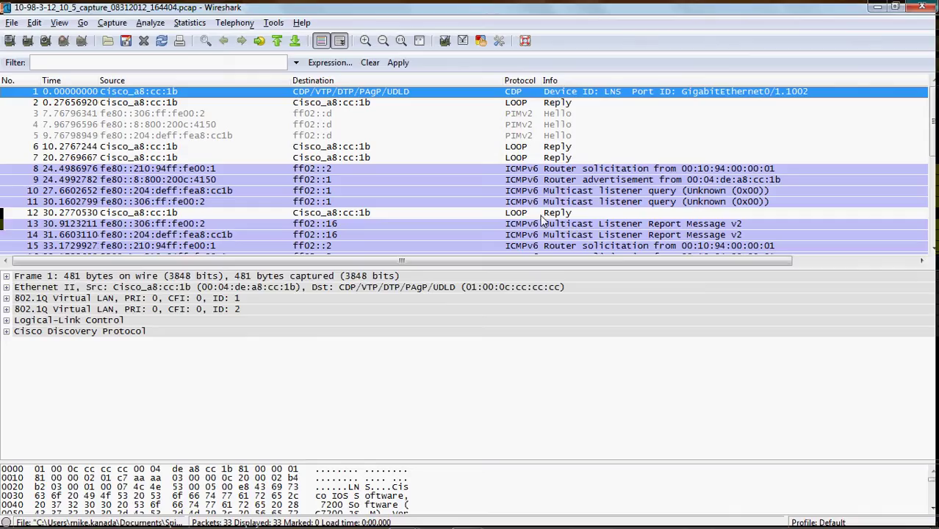
- Inspect router solicitation 8 and the router advertisement's prefix option (2200:1::, length 64)
{"action": "left_click", "coordinate": [233, 167]}
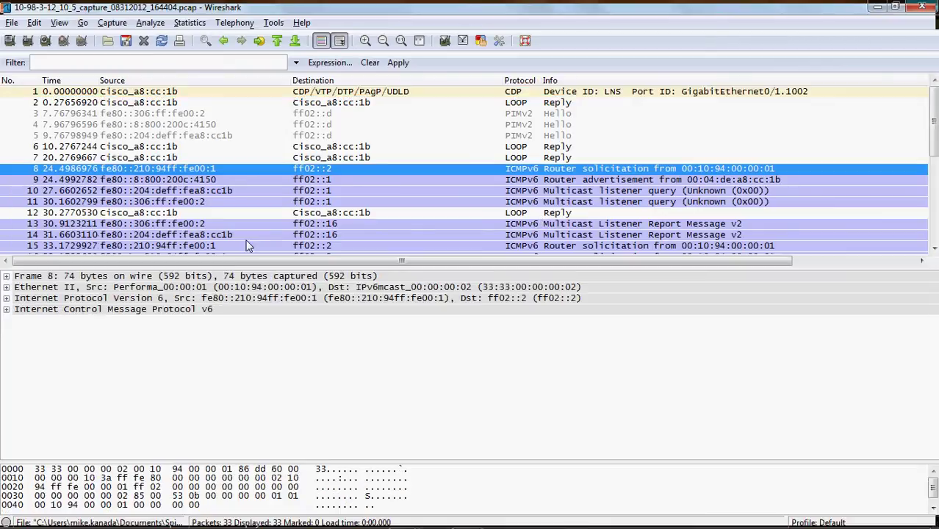
{"action": "left_click", "coordinate": [239, 287]}
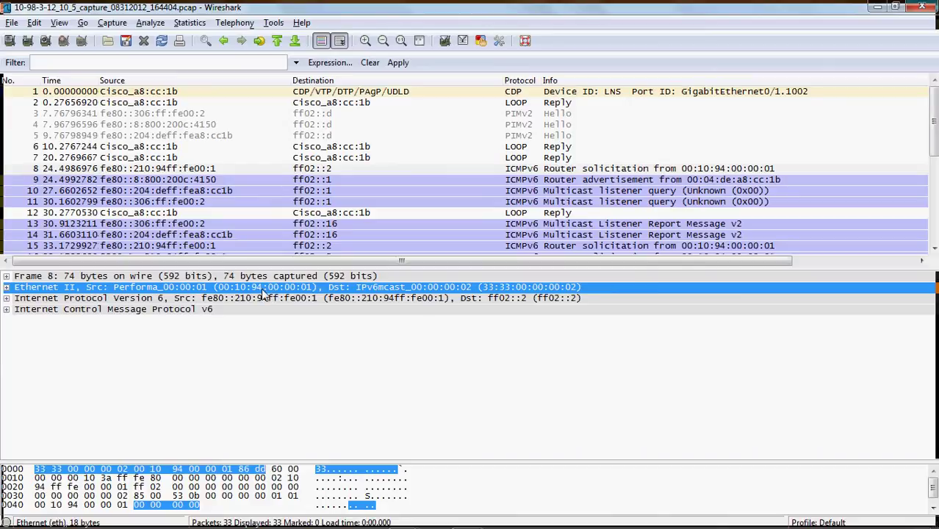
{"action": "left_click", "coordinate": [242, 168]}
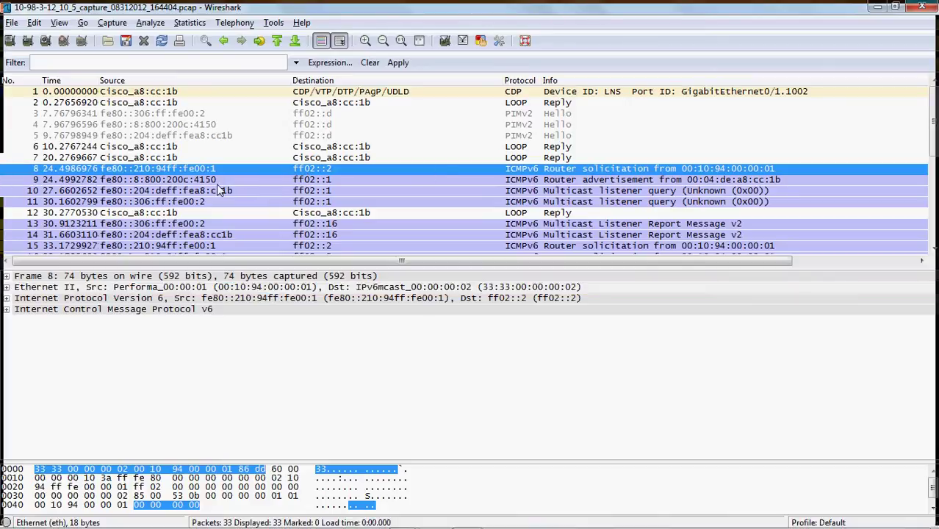
{"action": "left_click", "coordinate": [217, 181]}
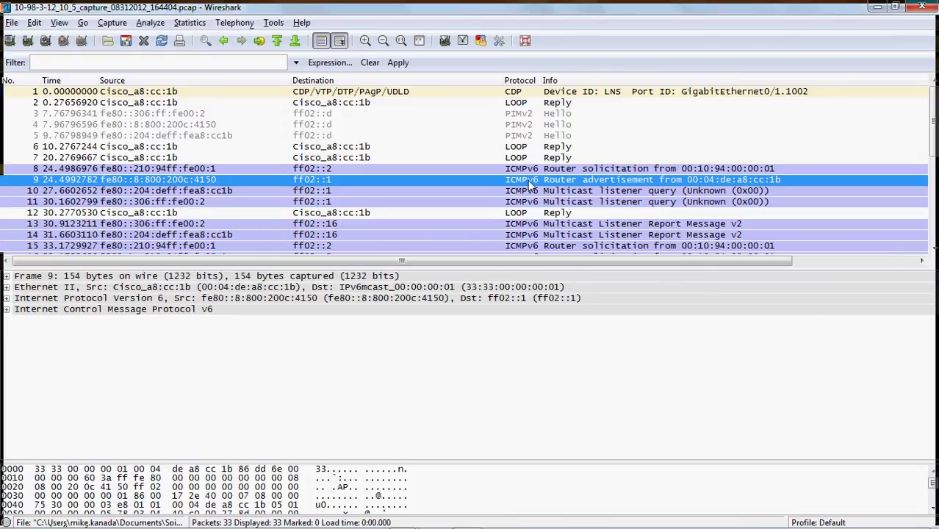
{"action": "left_click", "coordinate": [7, 311]}
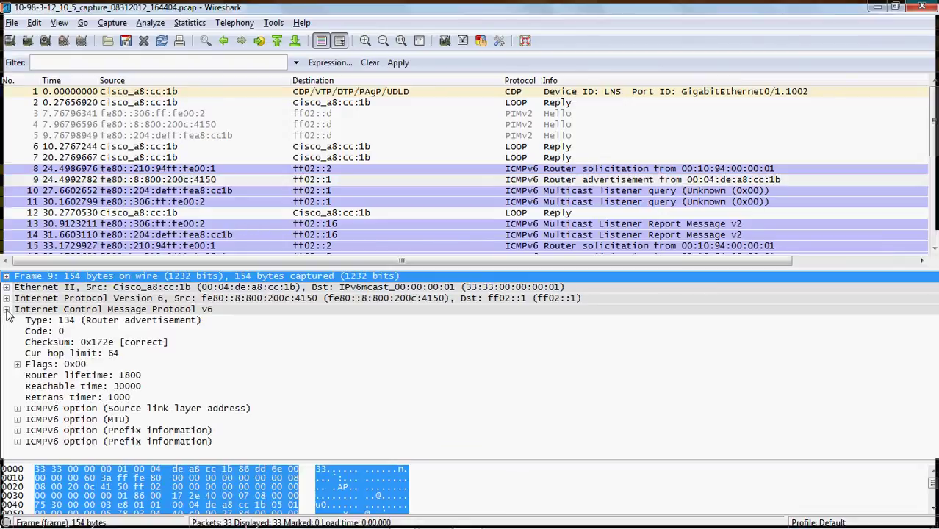
{"action": "left_click", "coordinate": [17, 431]}
{"action": "scroll", "coordinate": [227, 444], "scroll_direction": "down", "scroll_amount": 3}
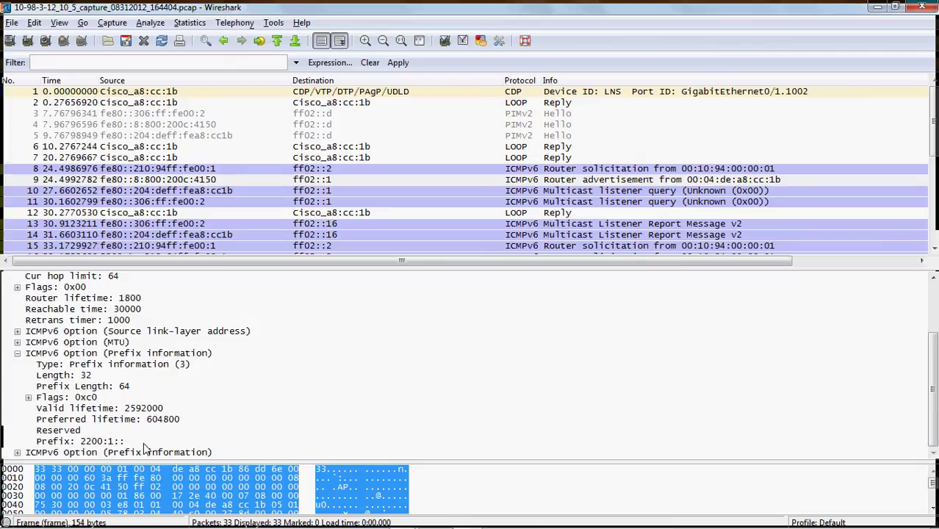
- Check packet 12 and the second router solicitation, packet 15, then minimize Wireshark
{"action": "left_click", "coordinate": [567, 214]}
{"action": "scroll", "coordinate": [567, 216], "scroll_direction": "down", "scroll_amount": 2}
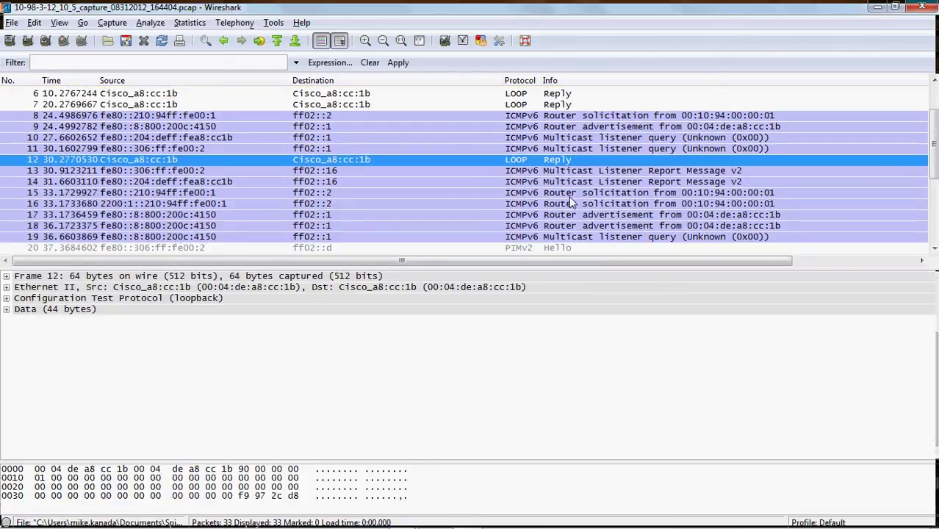
{"action": "left_click", "coordinate": [569, 193]}
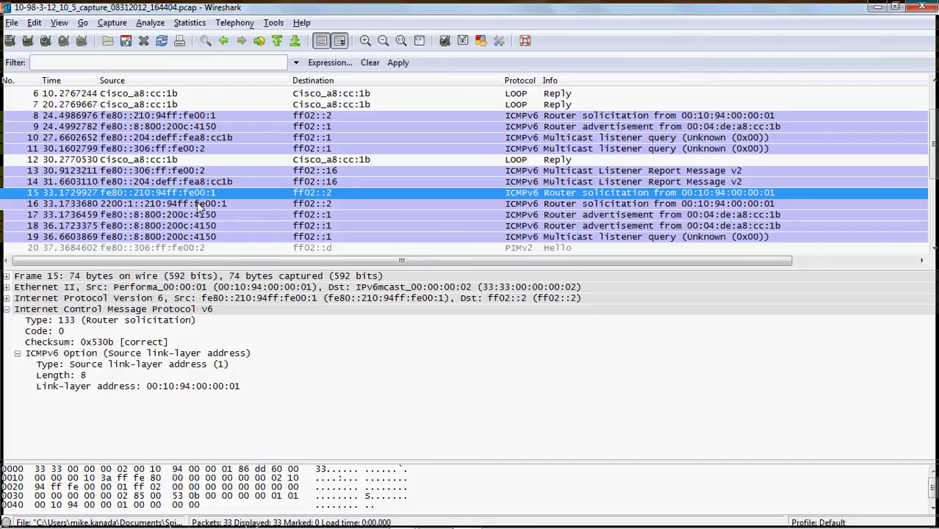
{"action": "left_click", "coordinate": [879, 9]}
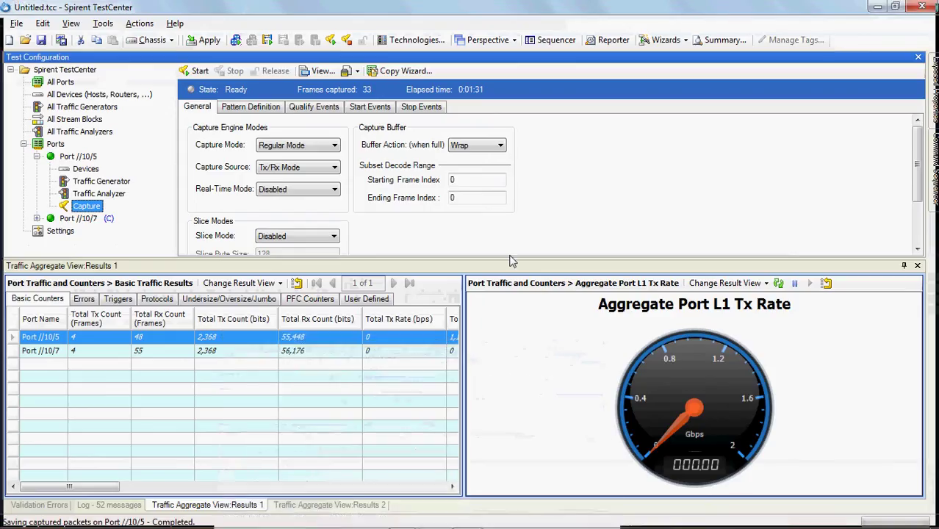
- In UltraEdit, highlight the step 2 DHCP-PD line and the Host 1 and Host 2 labels
{"action": "key", "text": "alt+Tab"}
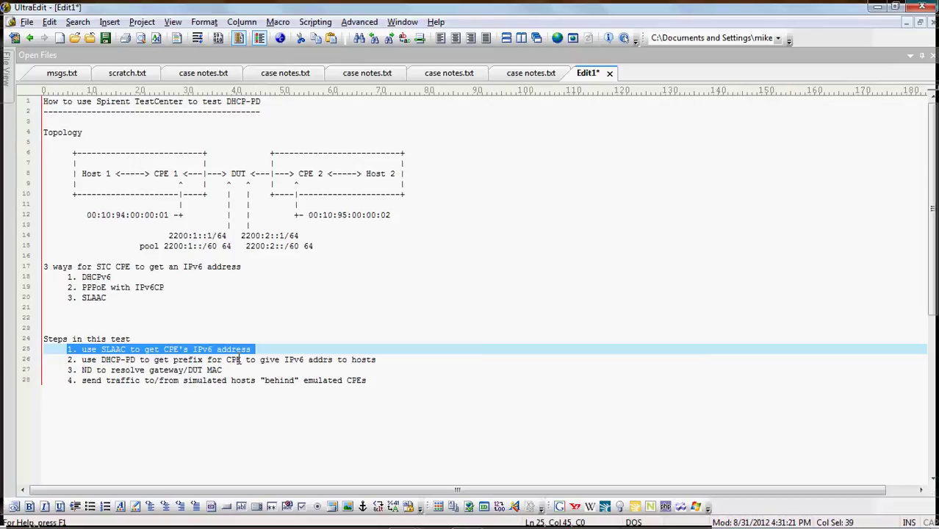
{"action": "left_click", "coordinate": [79, 360]}
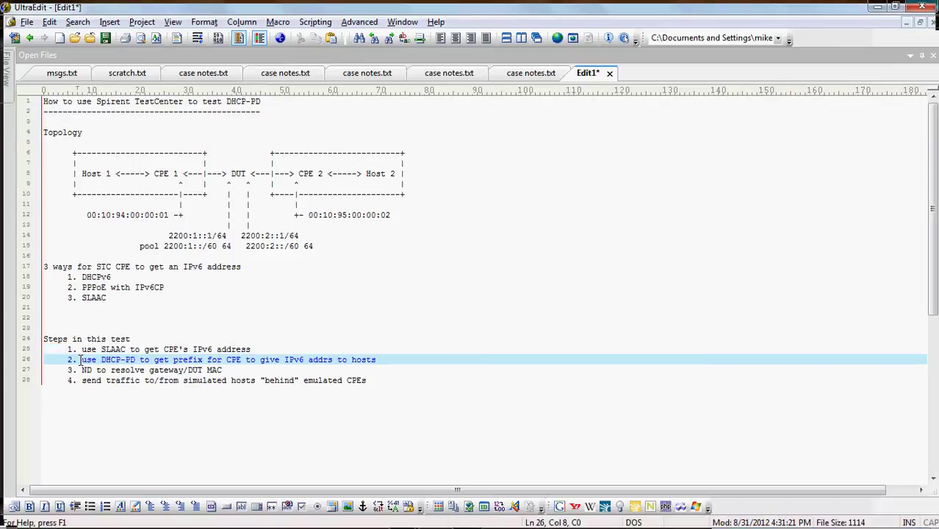
{"action": "left_click_drag", "start_coordinate": [80, 360], "coordinate": [379, 360]}
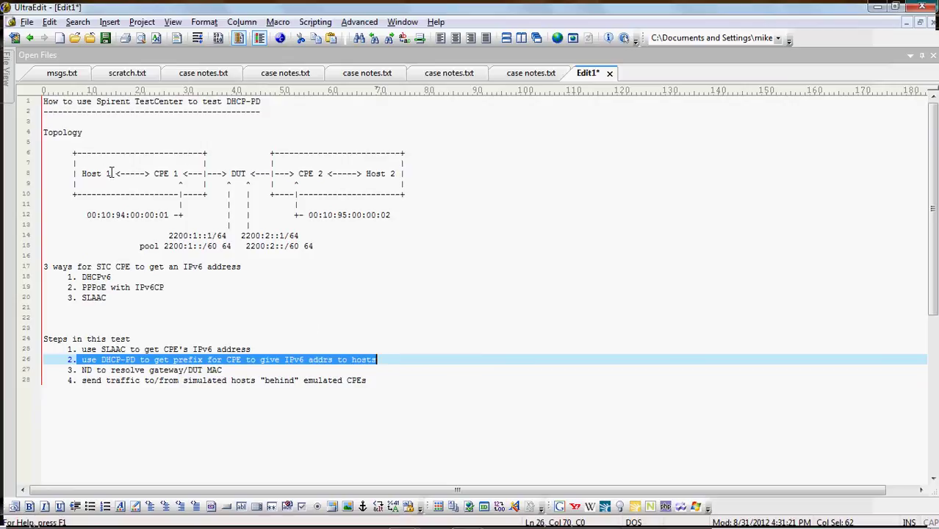
{"action": "left_click_drag", "start_coordinate": [111, 174], "coordinate": [82, 173]}
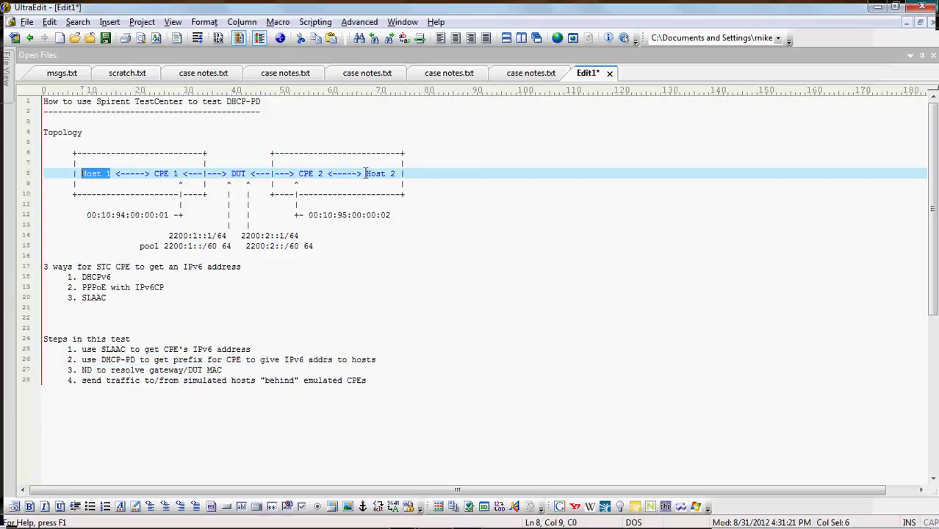
{"action": "left_click_drag", "start_coordinate": [366, 174], "coordinate": [401, 175]}
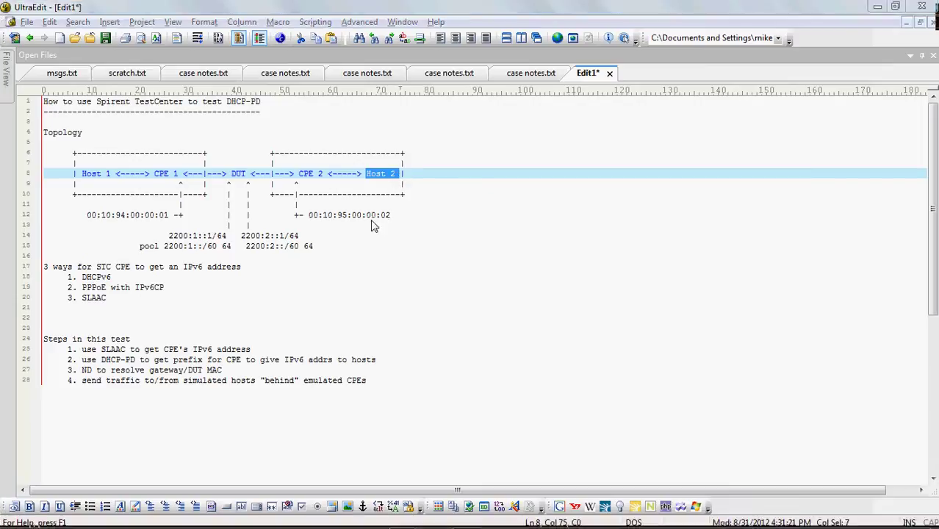
{"action": "key", "text": "alt+Tab"}
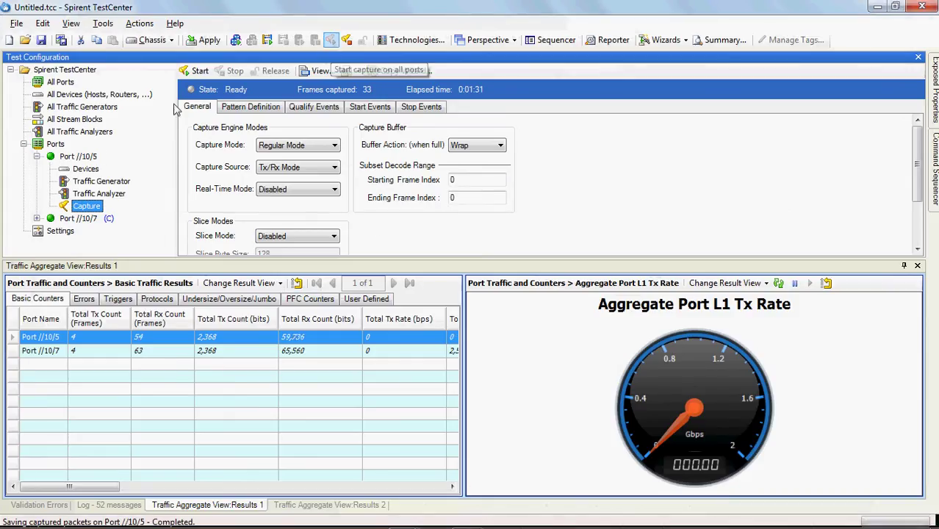
- Start the Port //10/5 capture and bind DHCPv6/PD for CPE 1 and CPE 2
{"action": "left_click", "coordinate": [331, 41]}
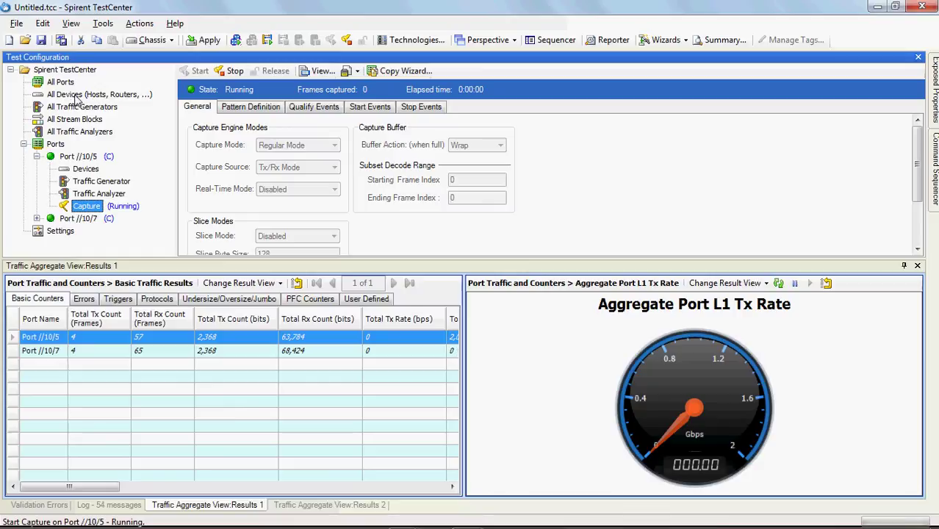
{"action": "left_click", "coordinate": [74, 94]}
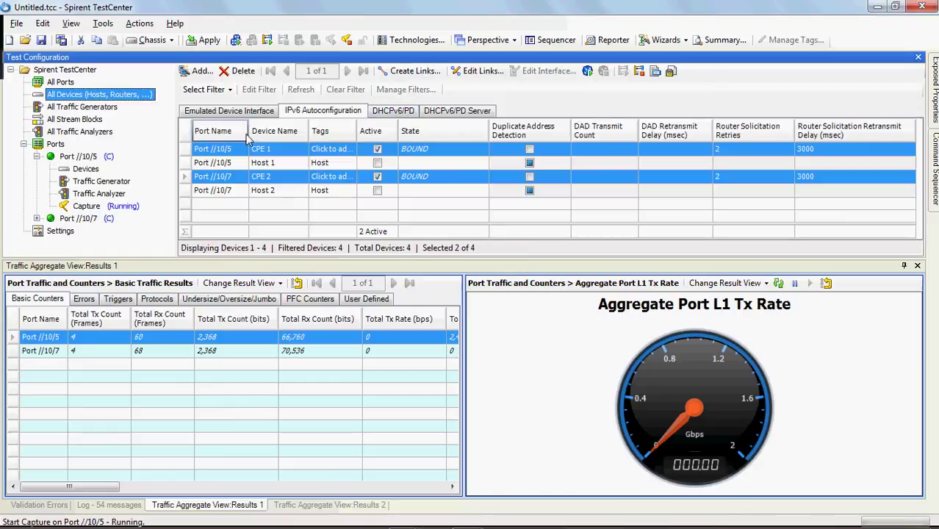
{"action": "left_click", "coordinate": [394, 112]}
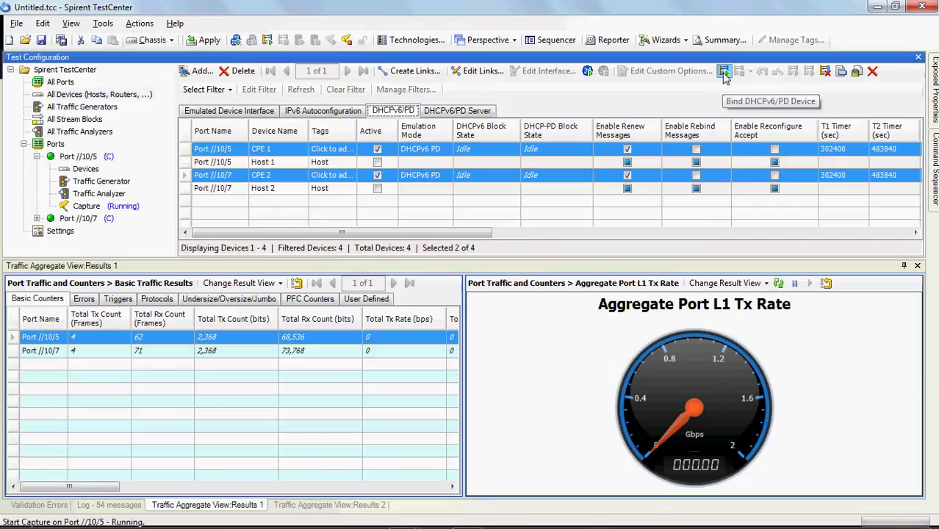
{"action": "left_click", "coordinate": [724, 73]}
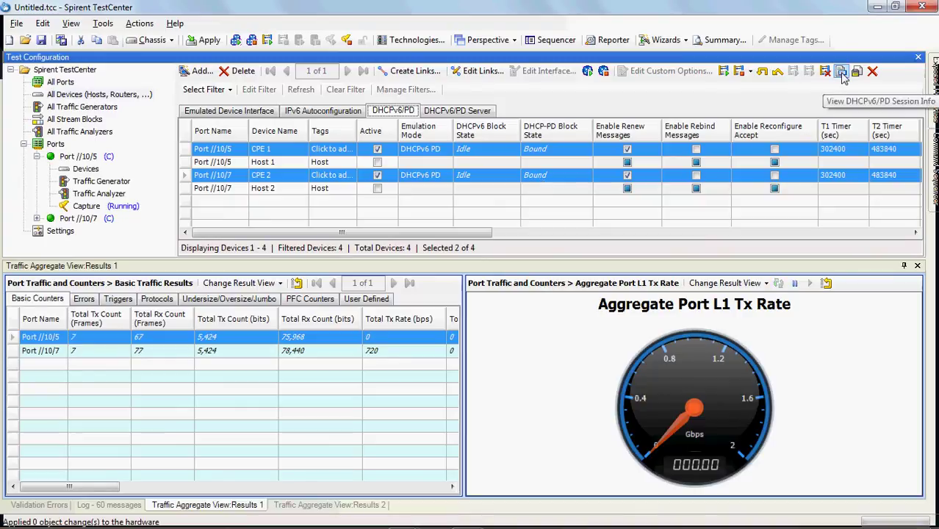
{"action": "left_click", "coordinate": [843, 76]}
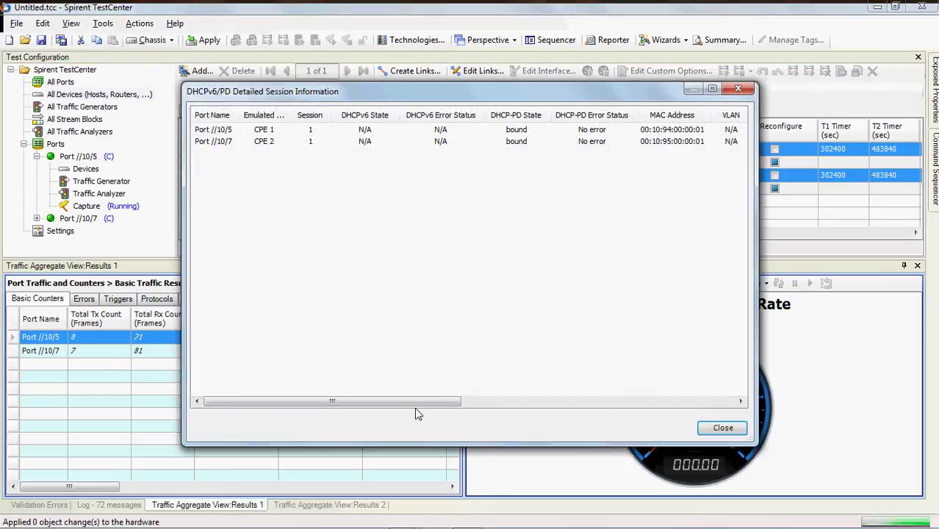
{"action": "left_click_drag", "start_coordinate": [411, 403], "coordinate": [655, 418]}
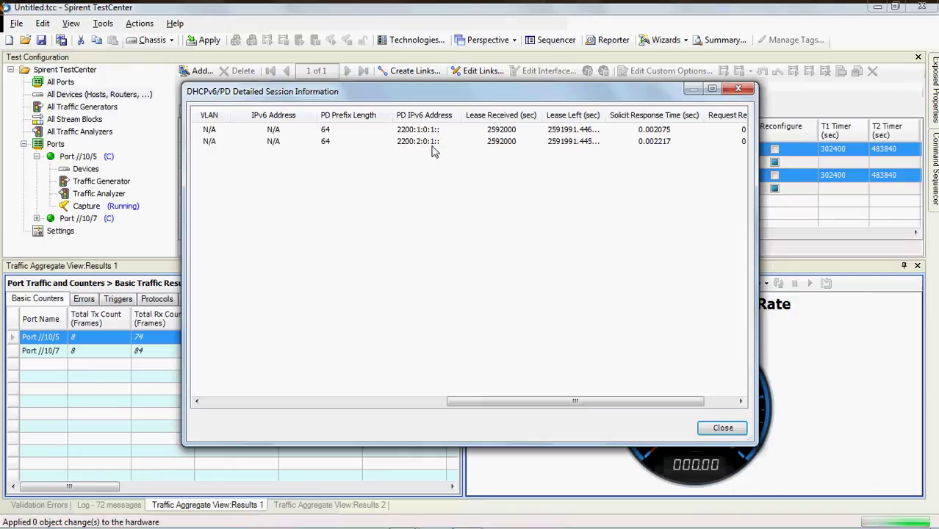
{"action": "left_click", "coordinate": [721, 426]}
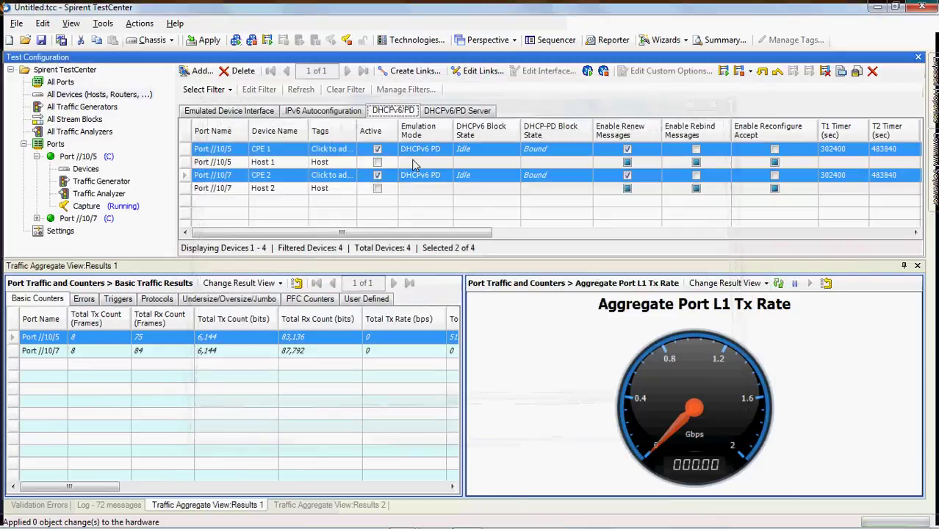
- Check Host 1 and Host 2 IPv6 addresses 2200:1:0:1:10:1ff:fe00:1 and 2200:2:0:1:10:1ff:fe00:2
{"action": "left_click", "coordinate": [256, 113]}
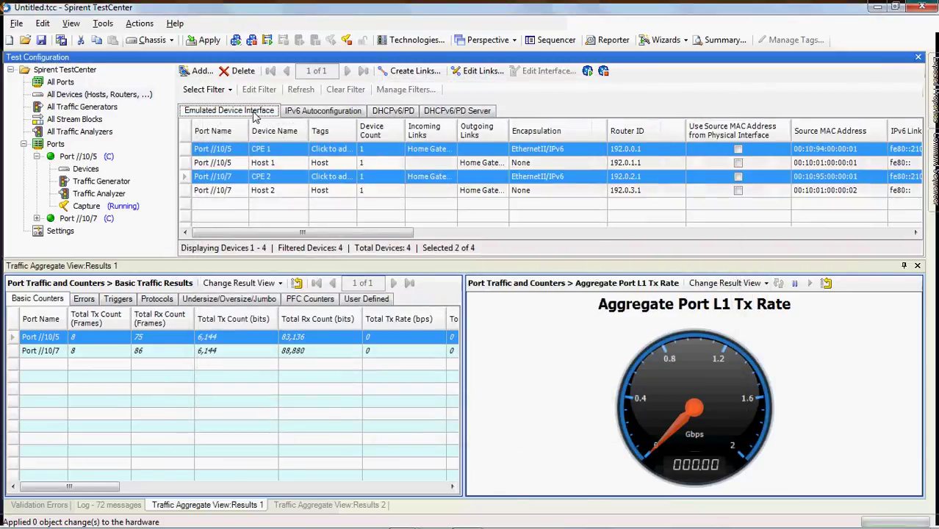
{"action": "left_click", "coordinate": [184, 163]}
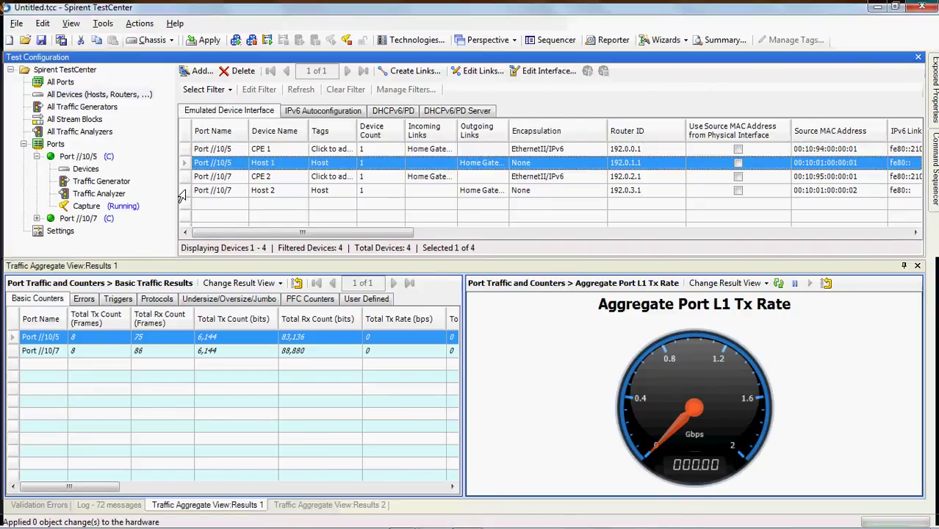
{"action": "left_click", "coordinate": [184, 190], "text": "ctrl"}
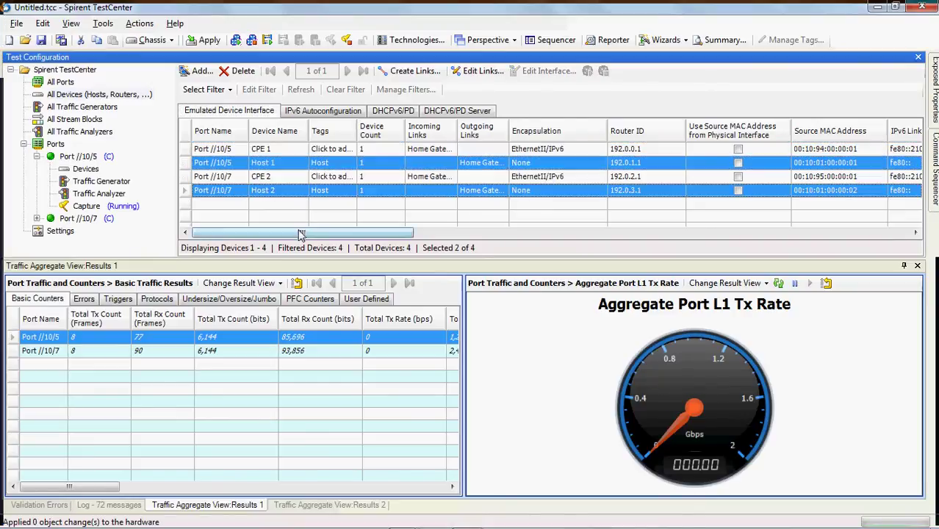
{"action": "left_click_drag", "start_coordinate": [300, 235], "coordinate": [568, 269]}
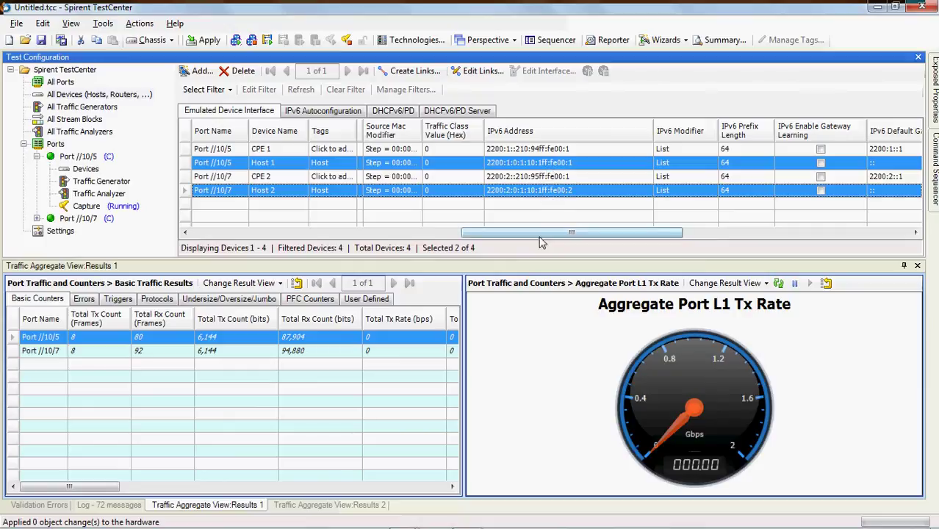
{"action": "left_click_drag", "start_coordinate": [538, 237], "coordinate": [349, 236]}
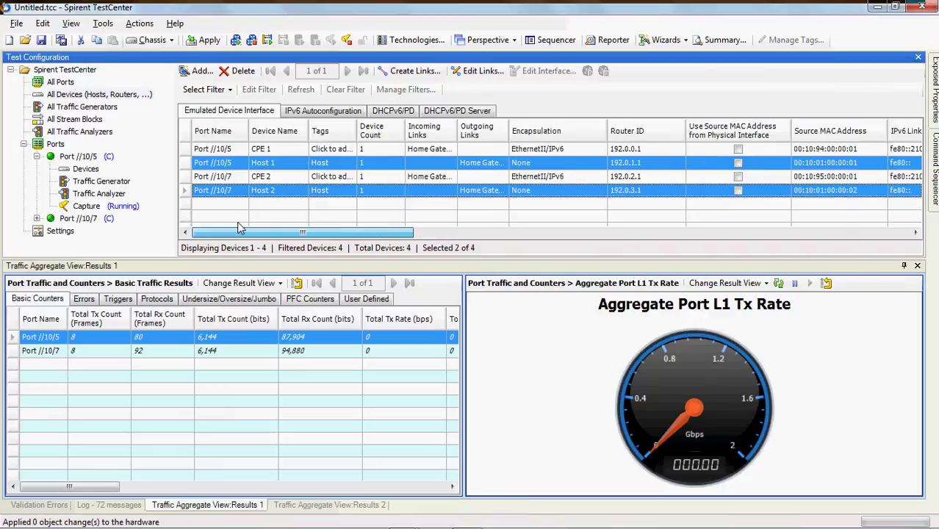
{"action": "left_click", "coordinate": [111, 208]}
- Open the capture in Wireshark and expand the Solicit's prefix delegation identity association
{"action": "left_click", "coordinate": [320, 70]}
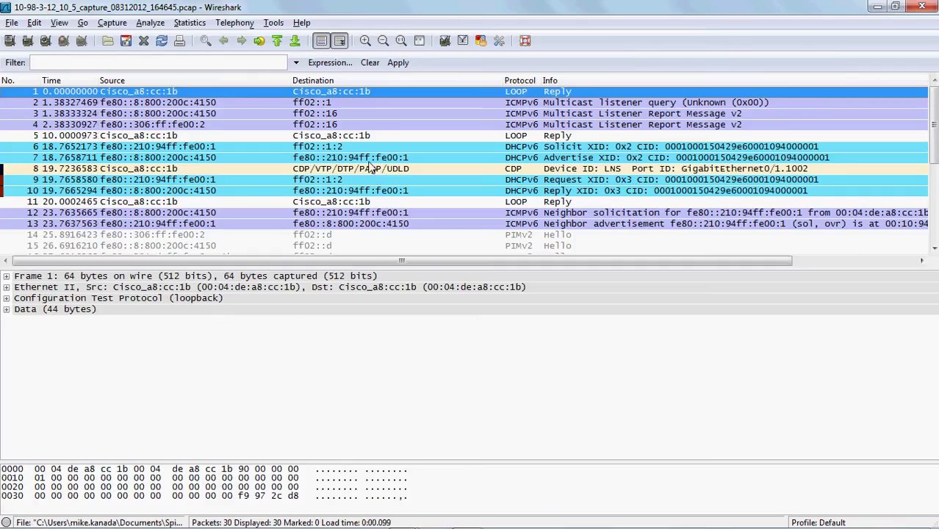
{"action": "left_click", "coordinate": [341, 147]}
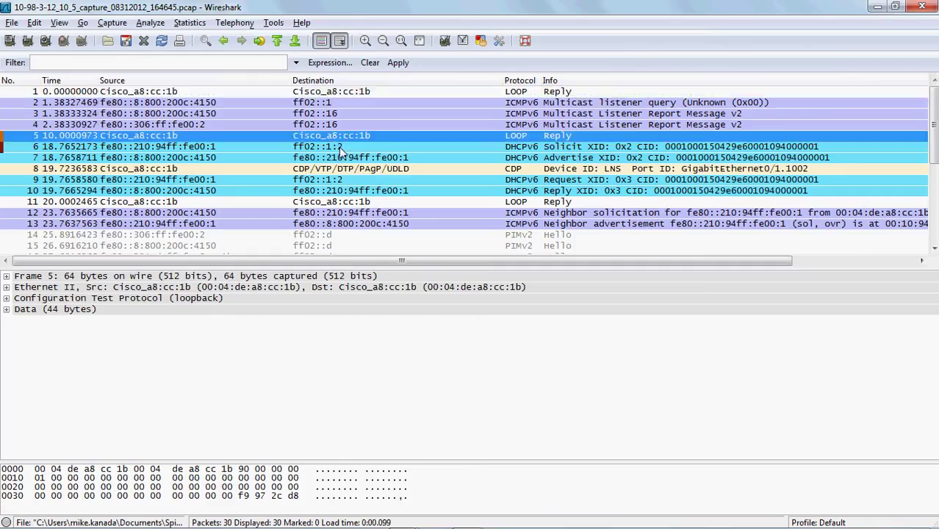
{"action": "left_click", "coordinate": [6, 321]}
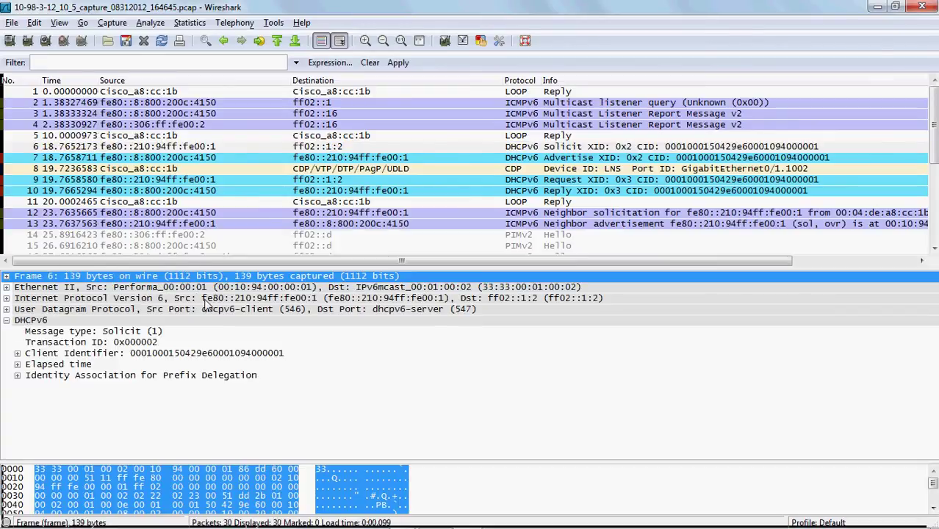
{"action": "left_click", "coordinate": [210, 300]}
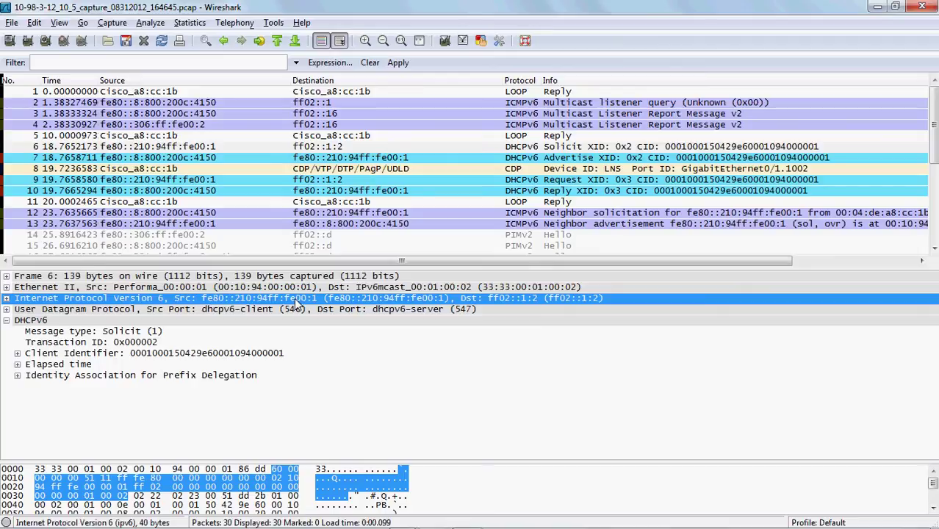
{"action": "left_click", "coordinate": [17, 375]}
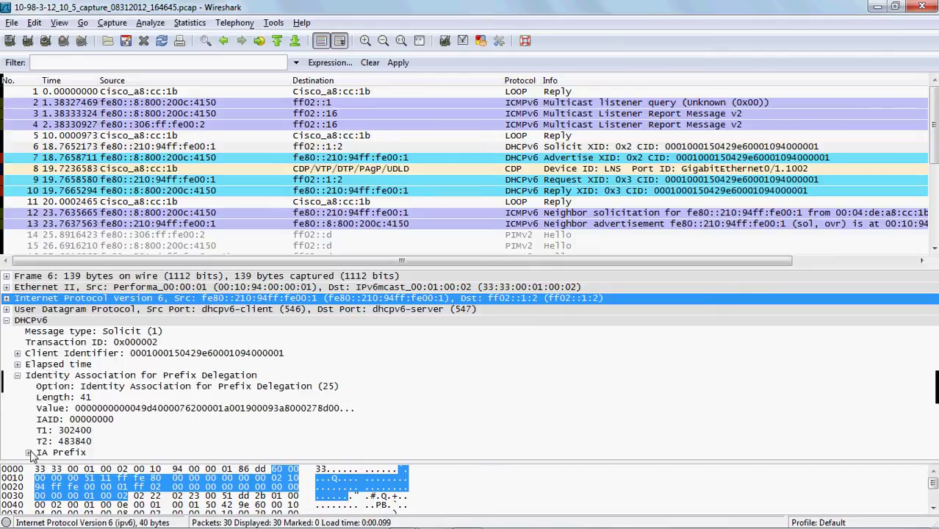
- Enlarge the details pane to read the IA Prefix (length 64, ::), then open Advertise packet 7
{"action": "left_click_drag", "start_coordinate": [256, 265], "coordinate": [284, 200]}
{"action": "scroll", "coordinate": [235, 368], "scroll_direction": "down", "scroll_amount": 1}
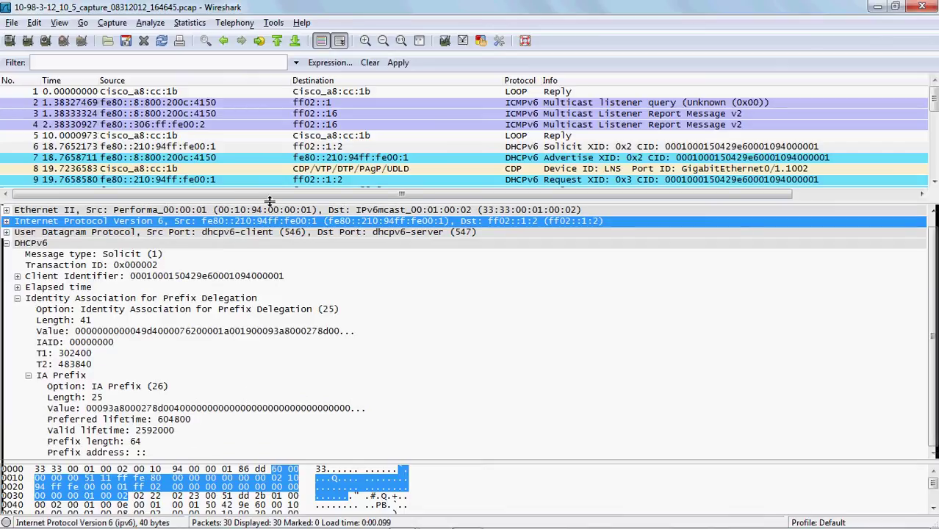
{"action": "left_click_drag", "start_coordinate": [272, 197], "coordinate": [272, 181]}
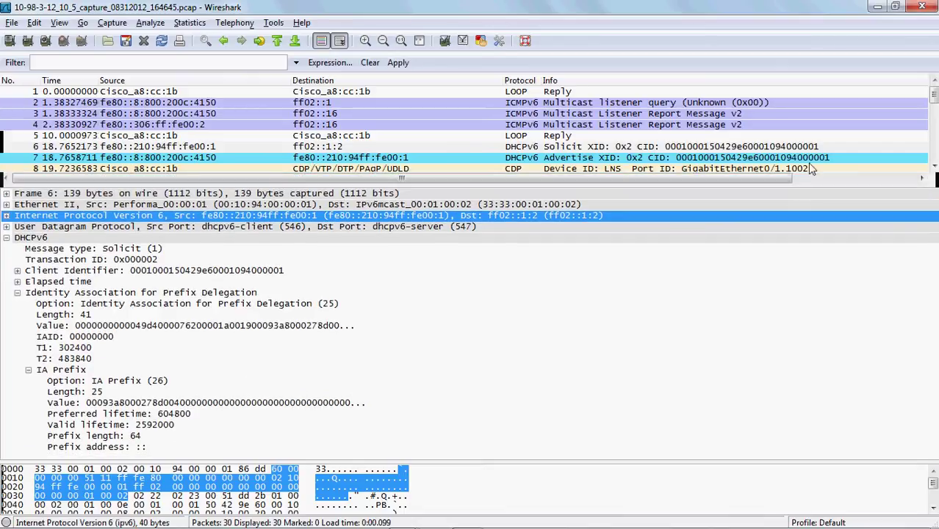
{"action": "scroll", "coordinate": [935, 167], "scroll_direction": "down", "scroll_amount": 3}
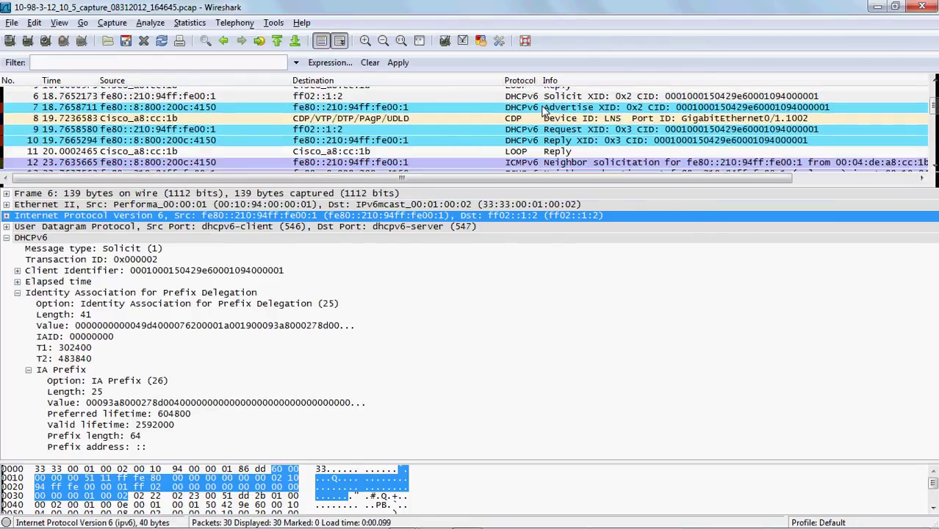
{"action": "left_click", "coordinate": [546, 108]}
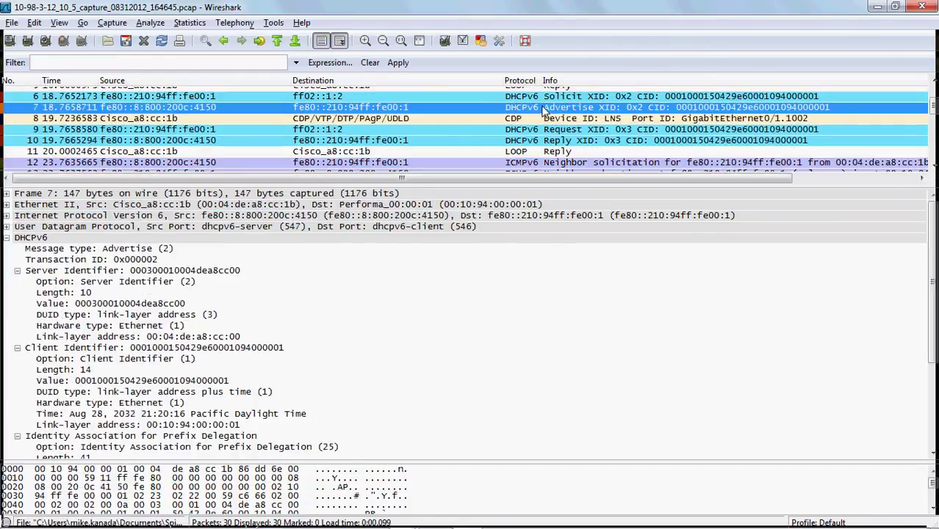
- Expand Reply packet 10's IA Prefix showing 2200:1:0:1::/64, then minimize Wireshark
{"action": "left_click", "coordinate": [17, 270]}
{"action": "left_click", "coordinate": [17, 282]}
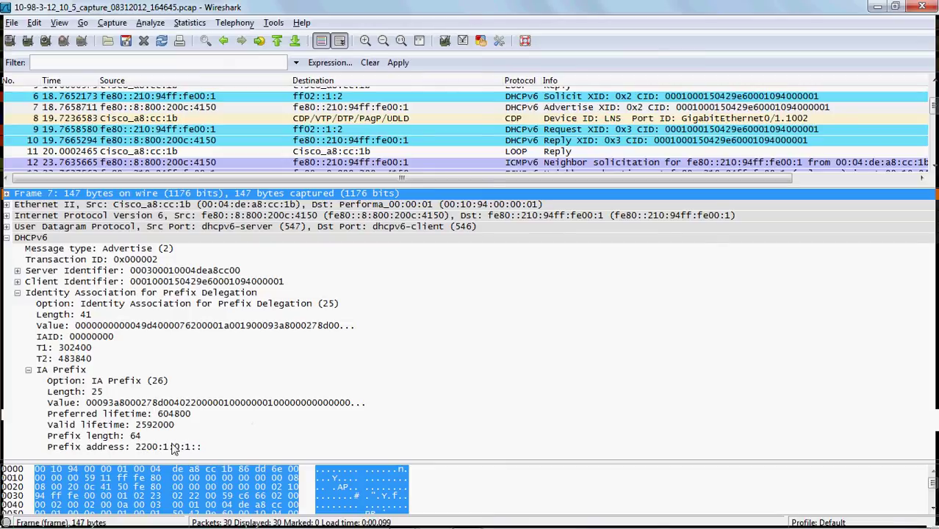
{"action": "left_click", "coordinate": [556, 140]}
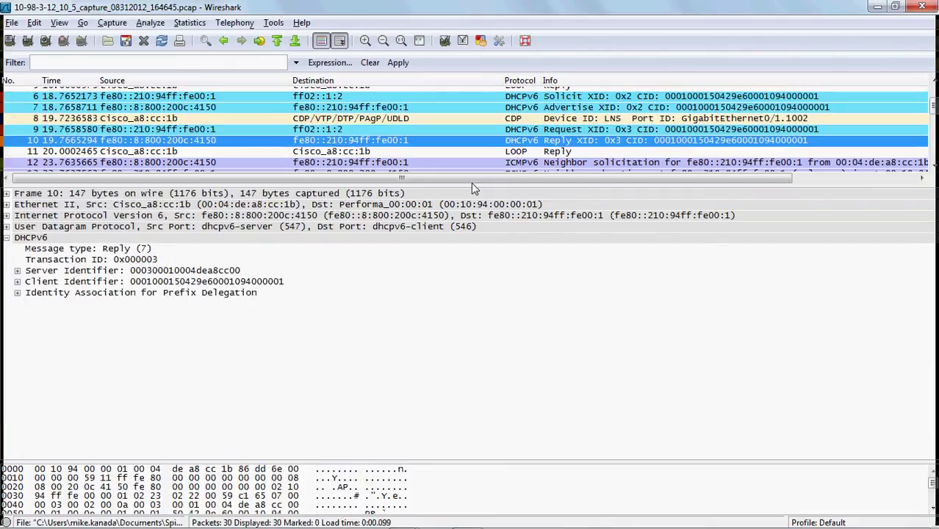
{"action": "left_click", "coordinate": [16, 292]}
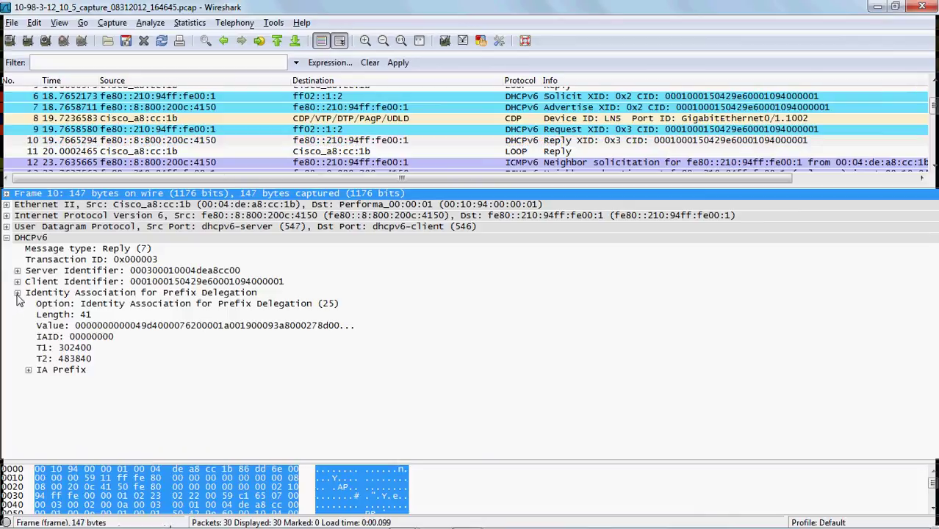
{"action": "left_click", "coordinate": [28, 370]}
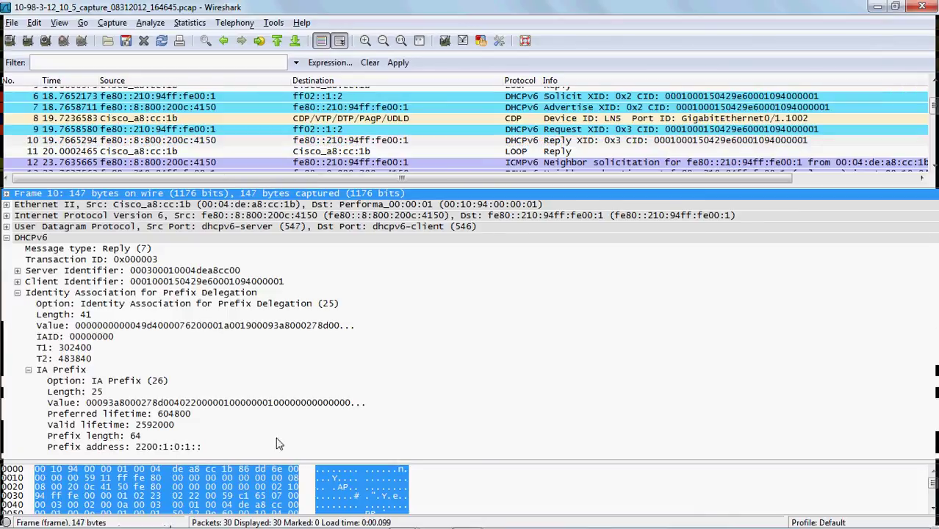
{"action": "left_click", "coordinate": [879, 9]}
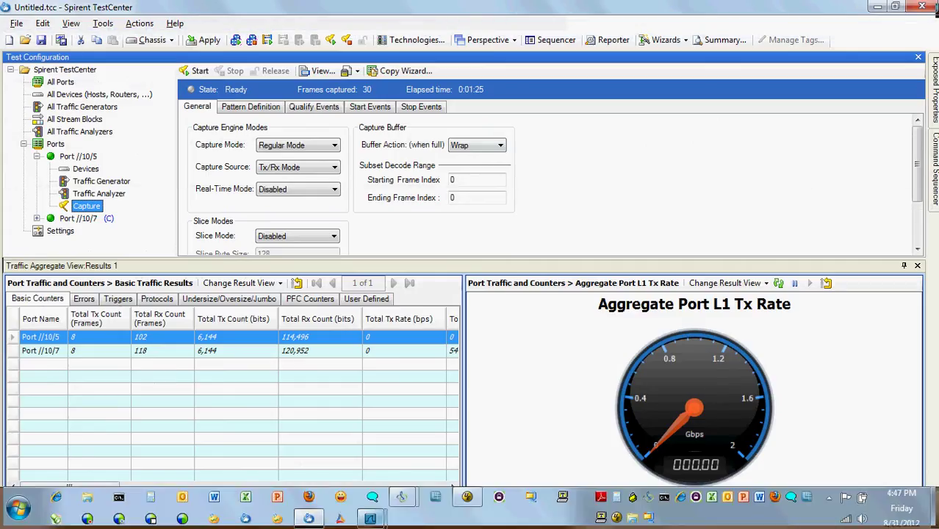
{"action": "left_click", "coordinate": [371, 518]}
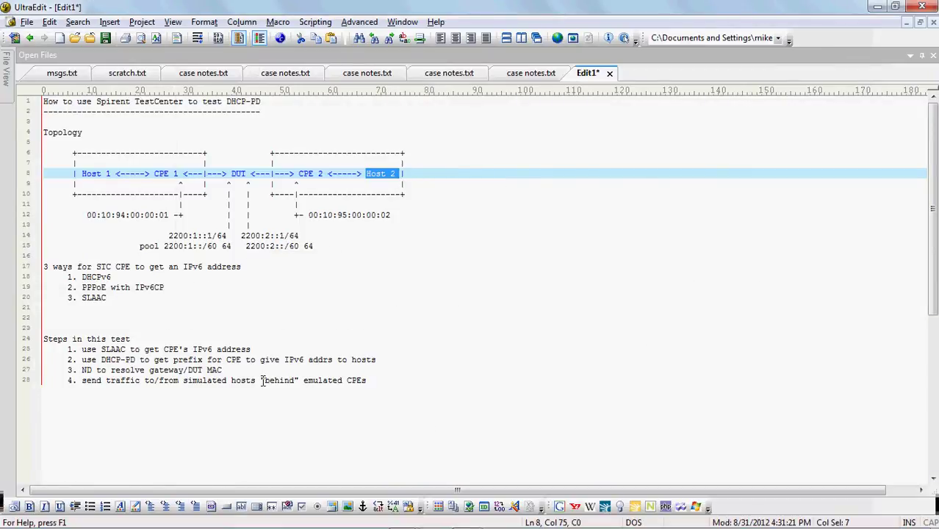
{"action": "key", "text": "alt+Tab"}
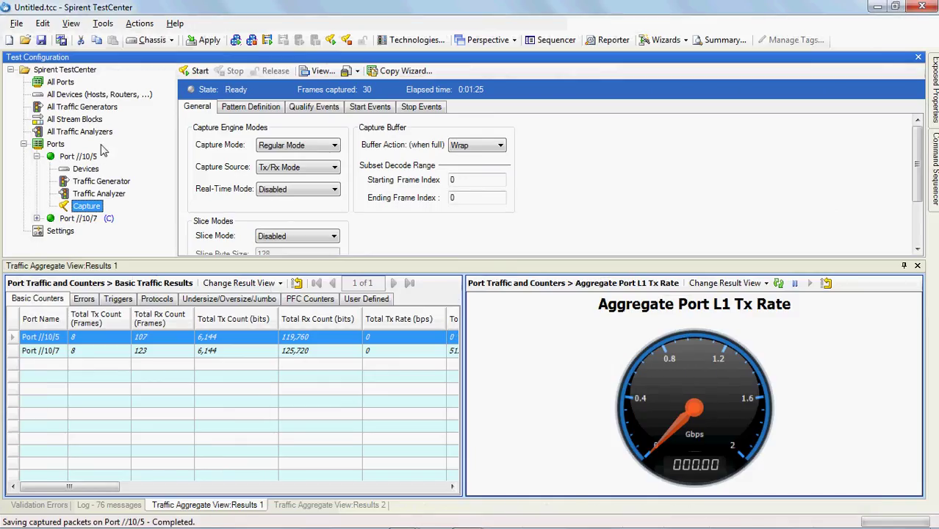
- Launch the Traffic Wizard from All Stream Blocks, then switch to the UltraEdit topology notes
{"action": "left_click", "coordinate": [87, 119]}
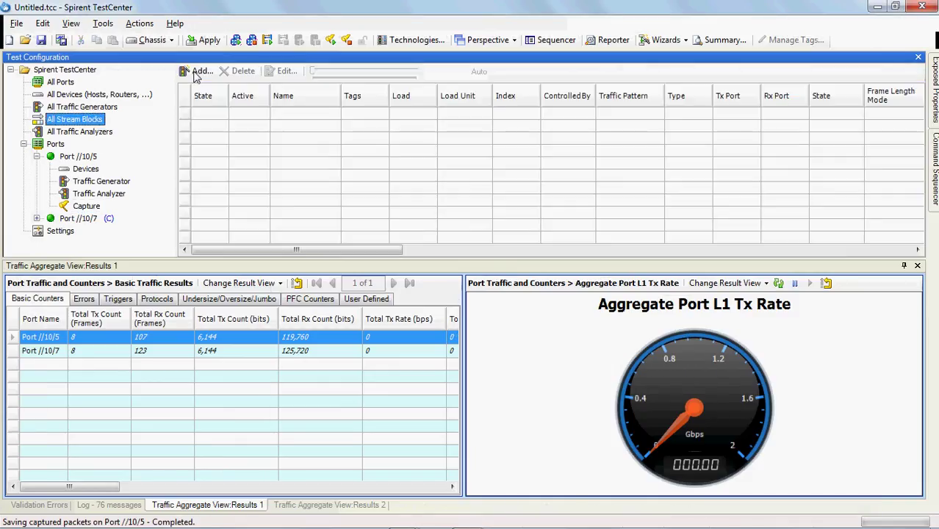
{"action": "left_click", "coordinate": [200, 71]}
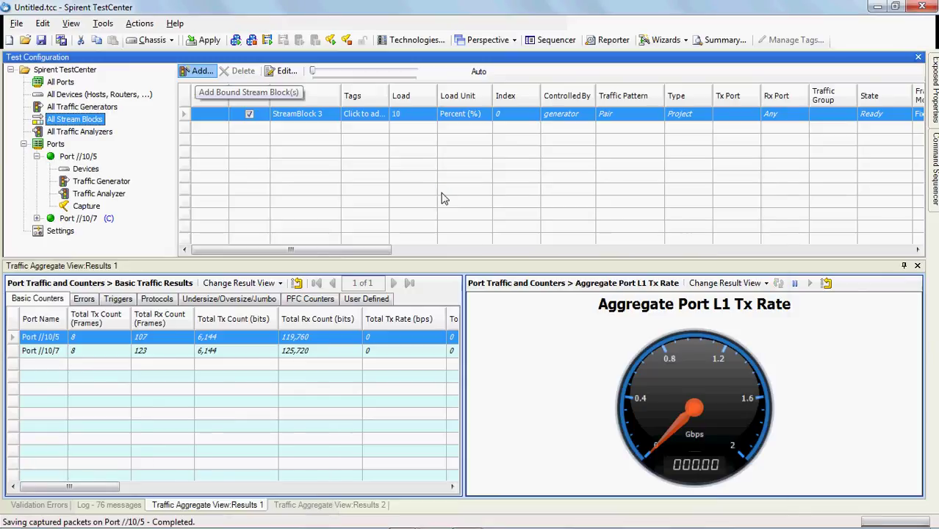
{"action": "key", "text": "alt+Tab"}
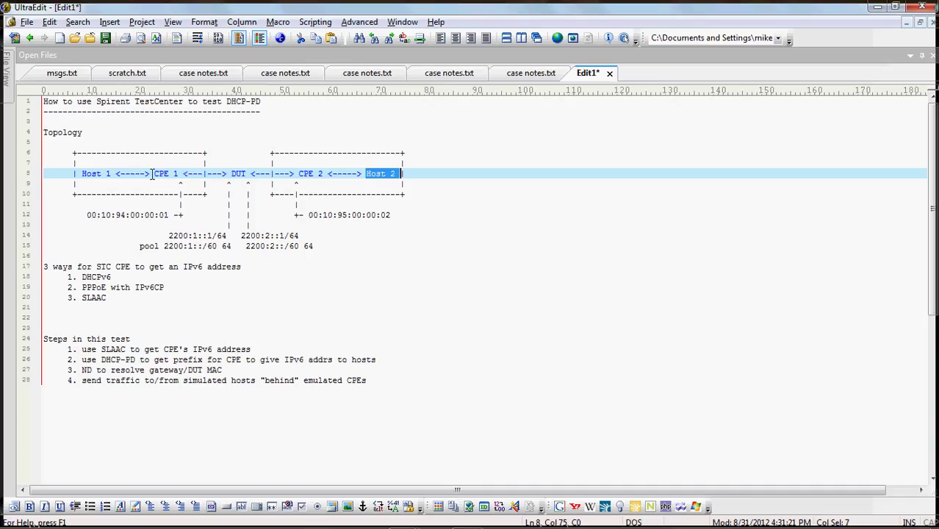
{"action": "left_click_drag", "start_coordinate": [178, 174], "coordinate": [149, 175]}
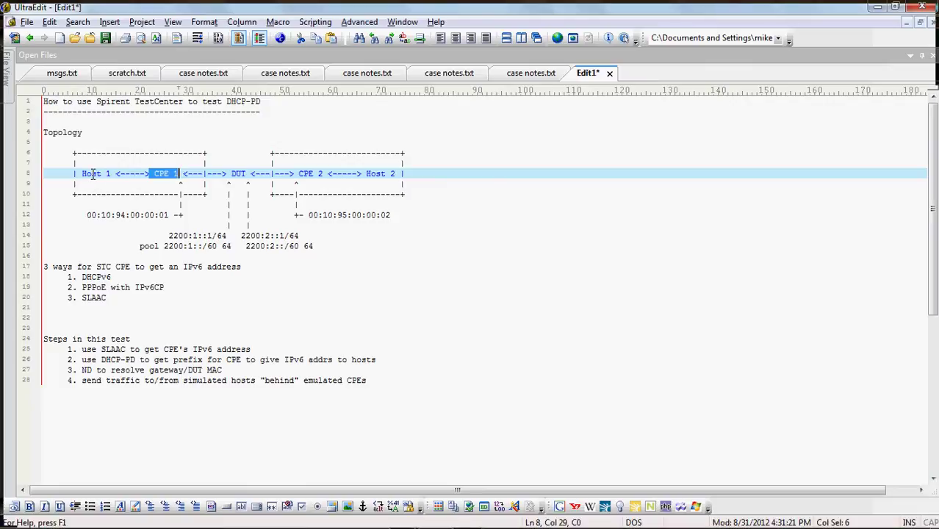
{"action": "double_click", "coordinate": [93, 174]}
{"action": "double_click", "coordinate": [376, 174]}
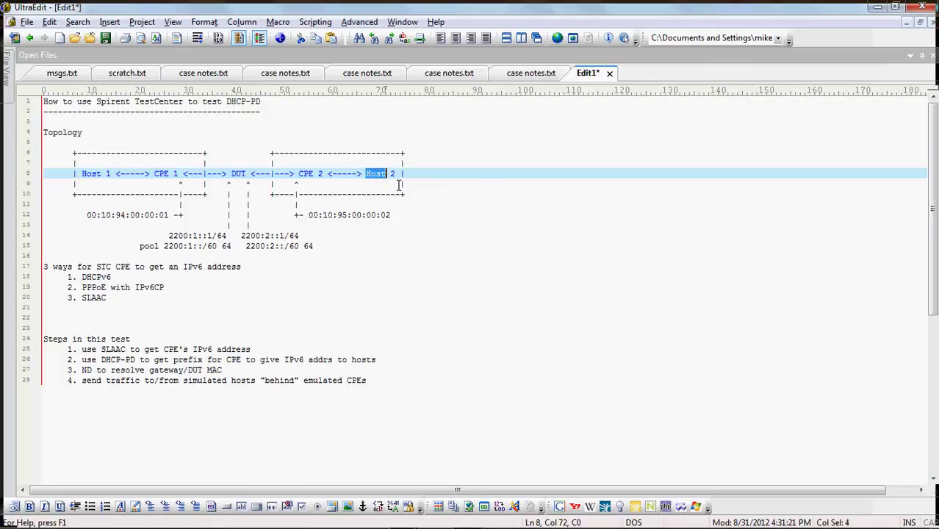
{"action": "key", "text": "alt+Tab"}
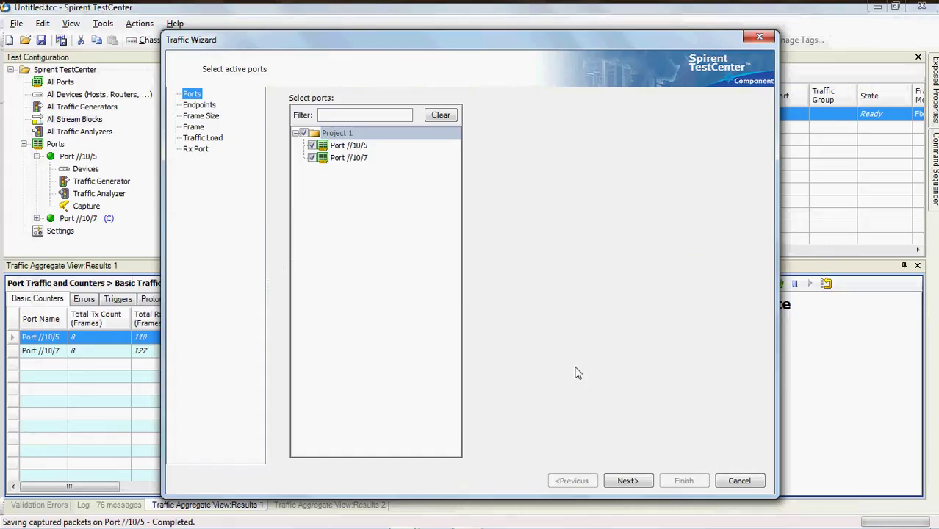
- Add a bidirectional endpoint pair from Host 1 (source) to Host 2 (destination)
{"action": "left_click", "coordinate": [626, 480]}
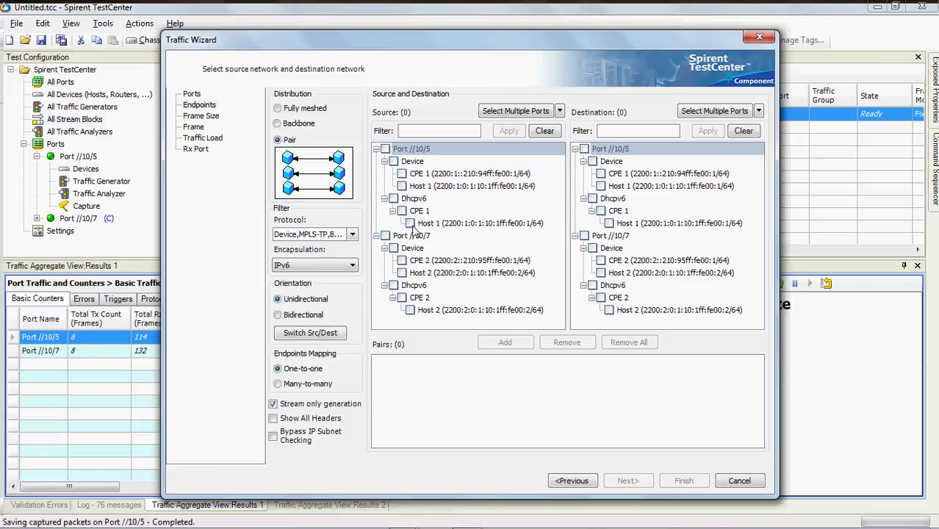
{"action": "left_click", "coordinate": [411, 224]}
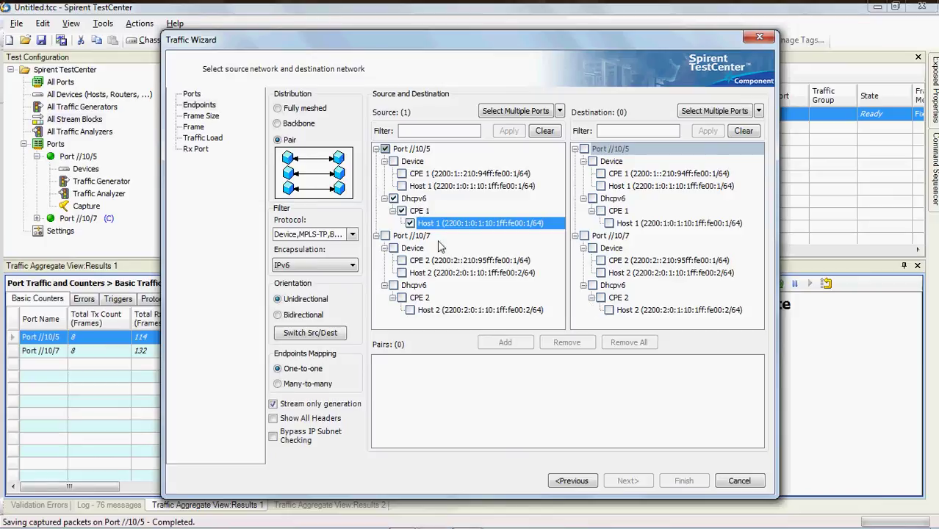
{"action": "left_click", "coordinate": [609, 310]}
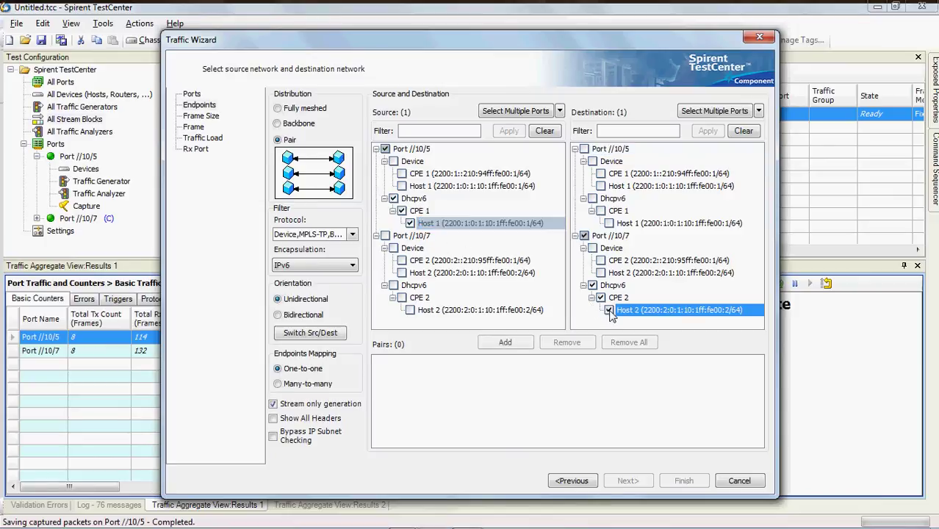
{"action": "left_click", "coordinate": [314, 317]}
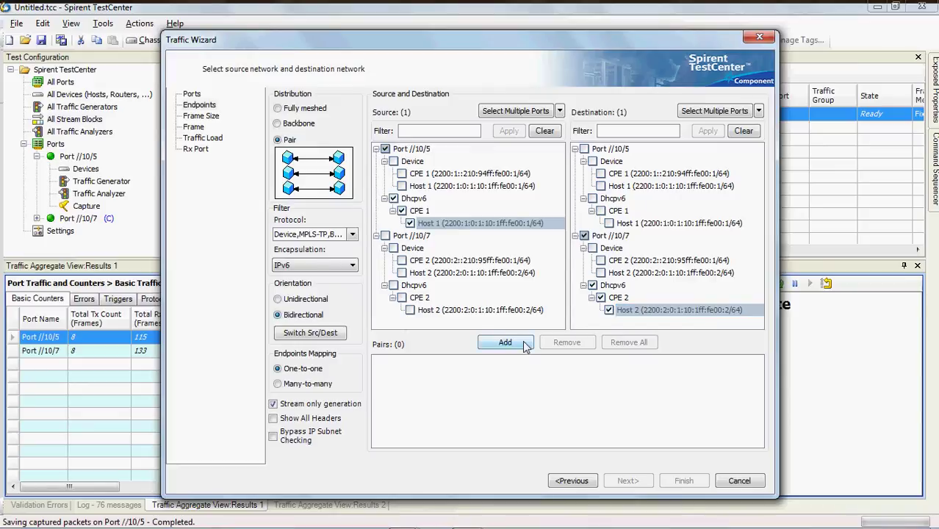
{"action": "left_click", "coordinate": [506, 341]}
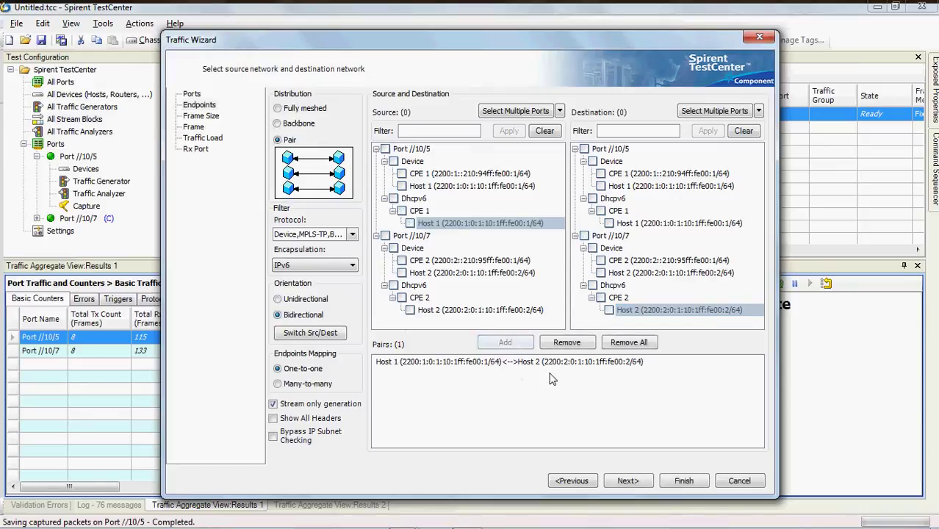
- Keep 128-byte frames, set the load to 10 Frames/sec, and finish the wizard
{"action": "left_click", "coordinate": [625, 480]}
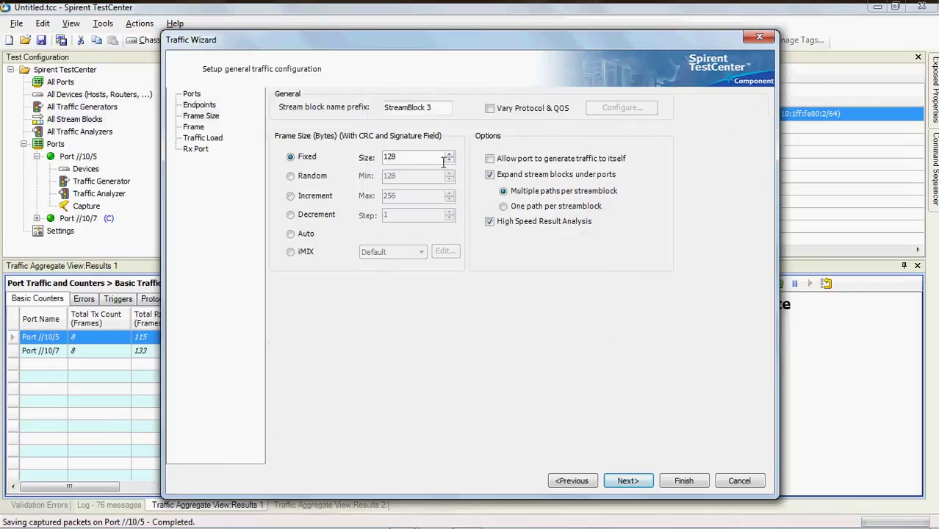
{"action": "left_click", "coordinate": [625, 480]}
{"action": "left_click", "coordinate": [621, 481]}
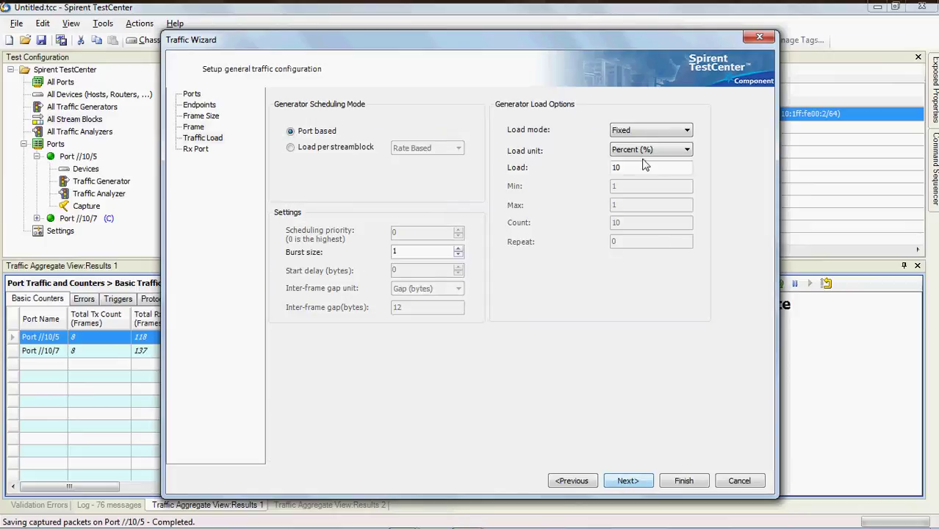
{"action": "left_click", "coordinate": [645, 151]}
{"action": "left_click", "coordinate": [641, 172]}
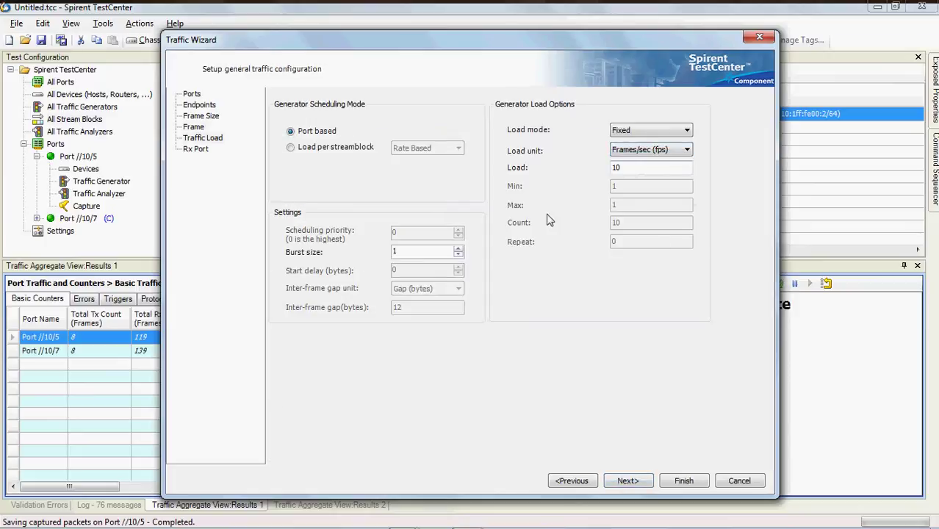
{"action": "left_click", "coordinate": [635, 481]}
{"action": "left_click", "coordinate": [683, 482]}
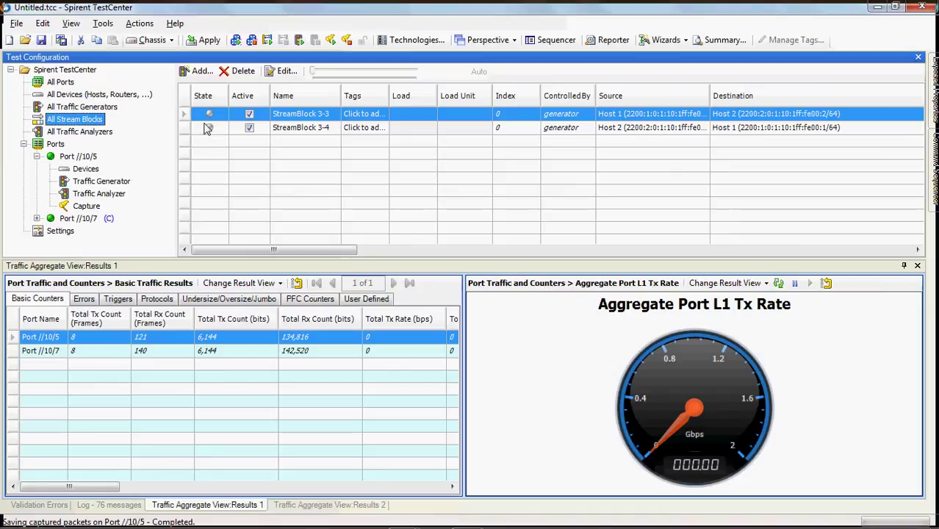
- Apply StreamBlocks 3-3 and 3-4 to the hardware, verify the host IPv6 addresses, and select both
{"action": "left_click", "coordinate": [213, 46]}
{"action": "left_click", "coordinate": [209, 42]}
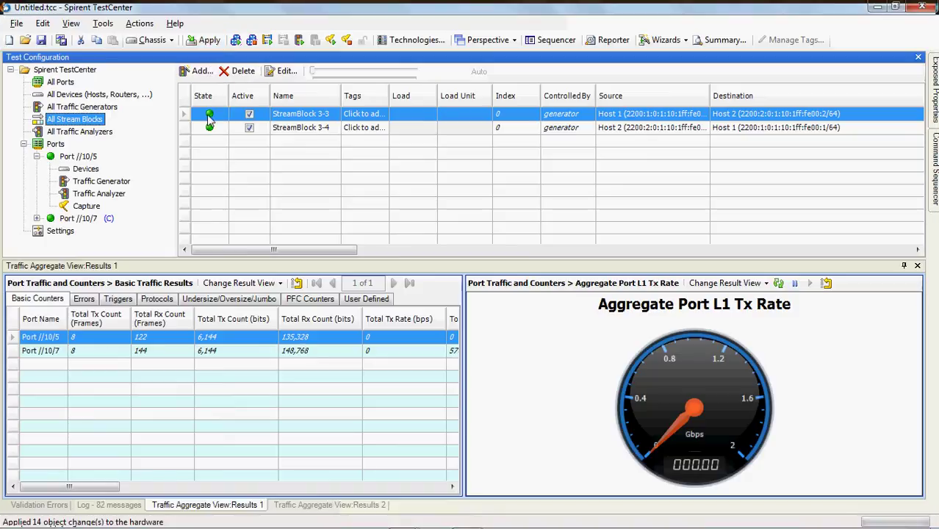
{"action": "left_click", "coordinate": [79, 94]}
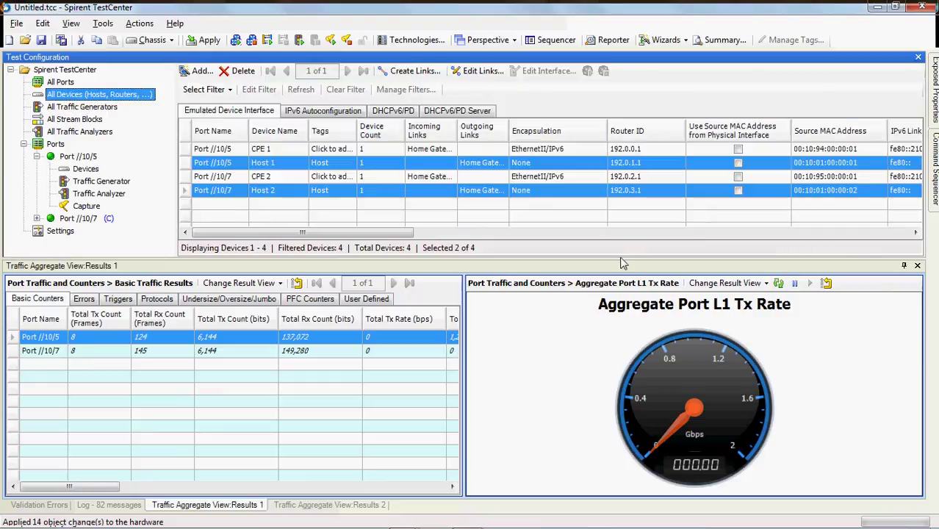
{"action": "left_click_drag", "start_coordinate": [414, 239], "coordinate": [642, 234]}
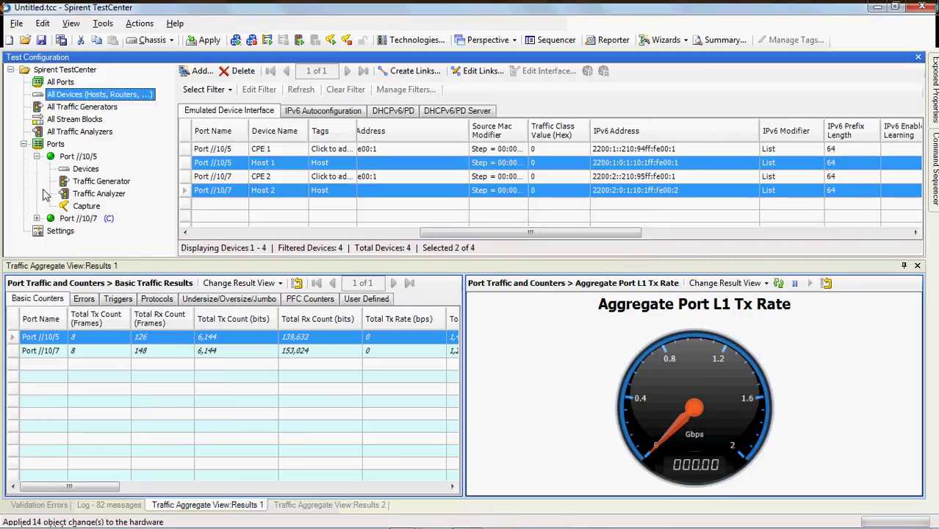
{"action": "left_click", "coordinate": [73, 119]}
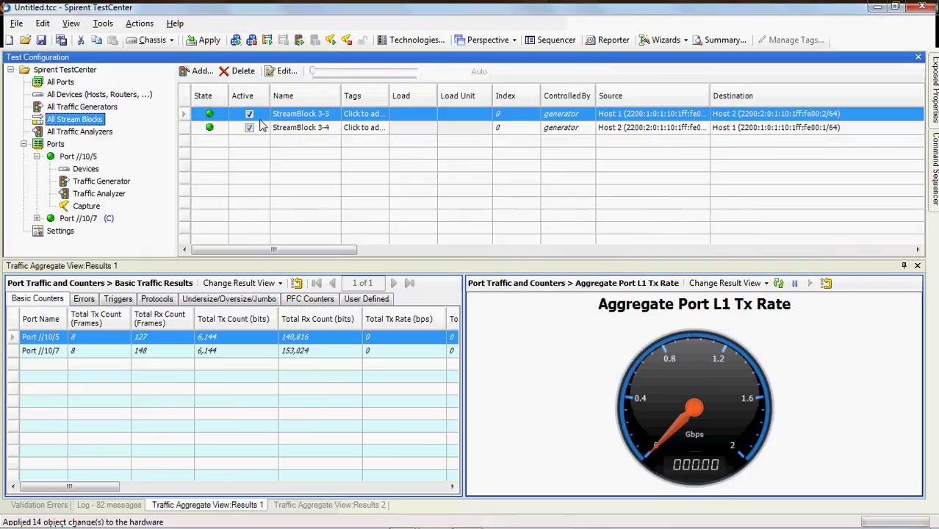
{"action": "left_click", "coordinate": [184, 100]}
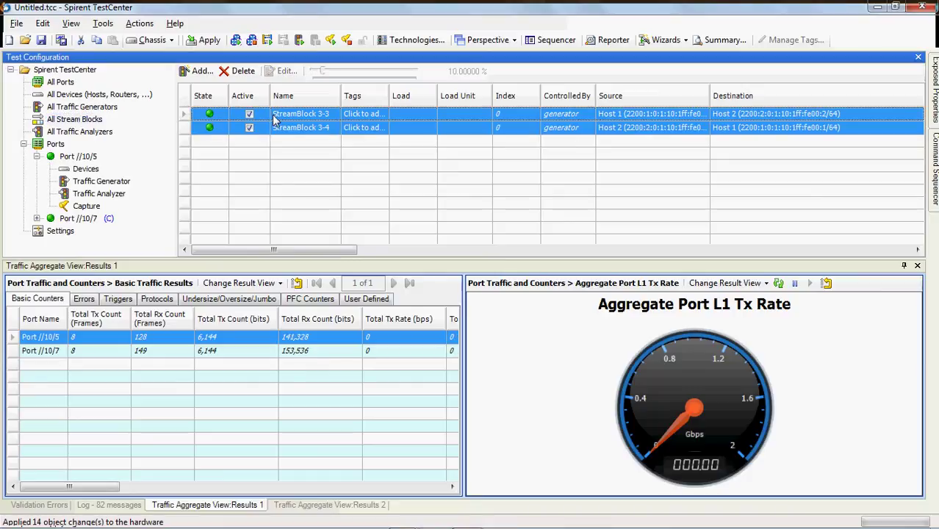
{"action": "right_click", "coordinate": [282, 117]}
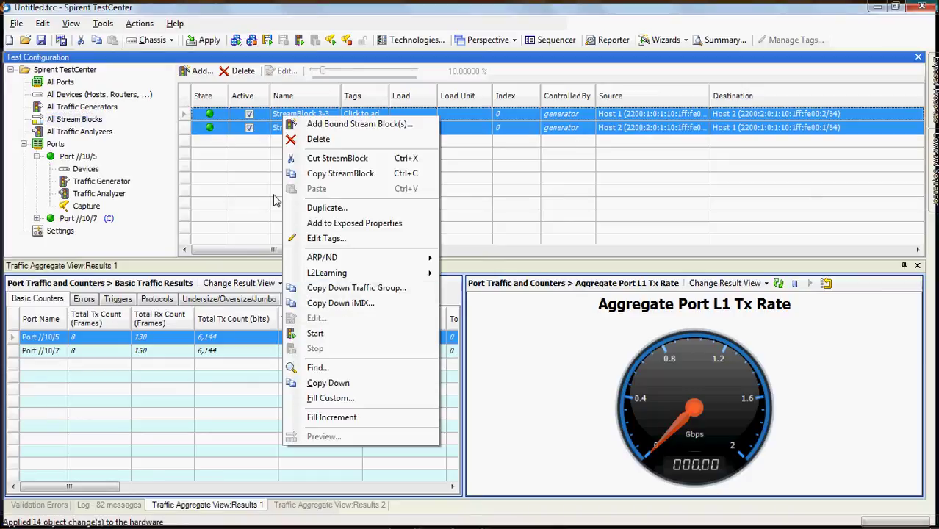
{"action": "left_click", "coordinate": [210, 115]}
{"action": "right_click", "coordinate": [210, 115]}
{"action": "left_click", "coordinate": [258, 371]}
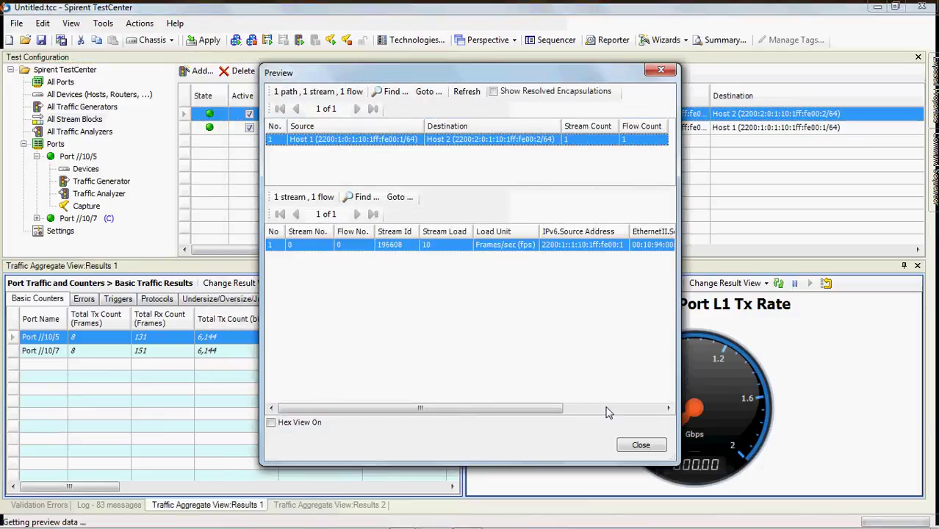
{"action": "left_click_drag", "start_coordinate": [683, 464], "coordinate": [849, 412]}
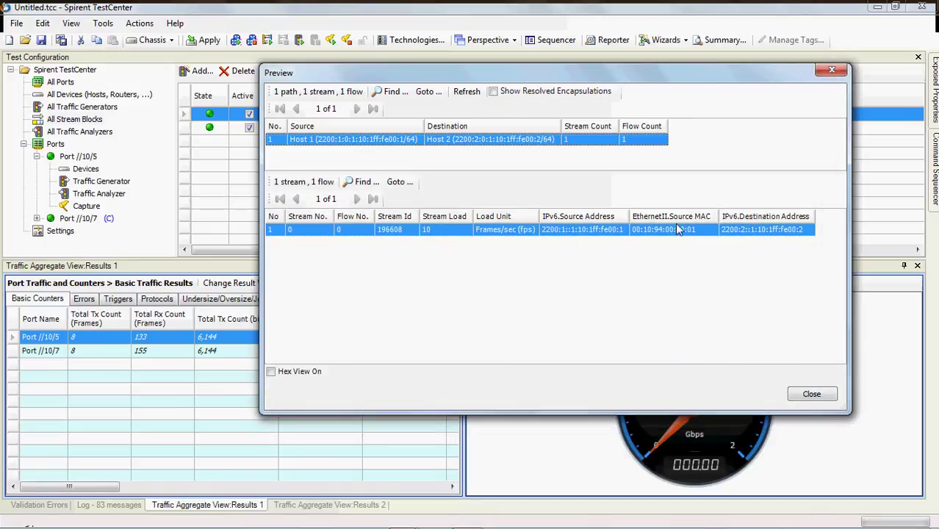
{"action": "left_click", "coordinate": [798, 395]}
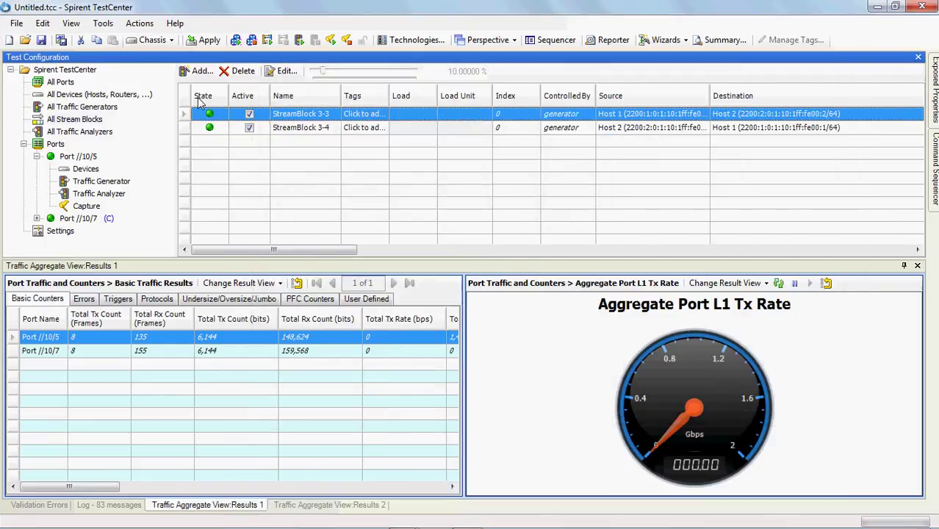
- Capture on Port //10/5 while running ARP/ND for both stream blocks, then view it in Wireshark
{"action": "left_click", "coordinate": [330, 39]}
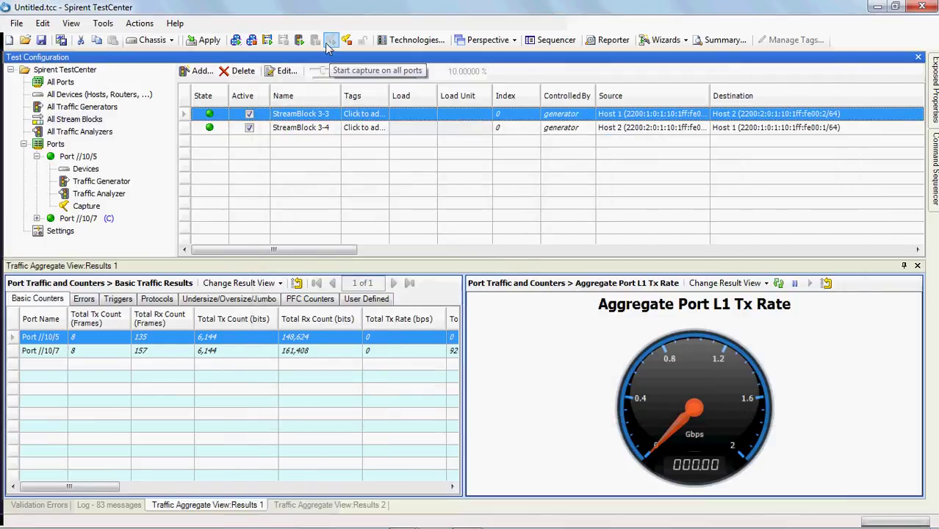
{"action": "left_click", "coordinate": [183, 99]}
{"action": "right_click", "coordinate": [298, 124]}
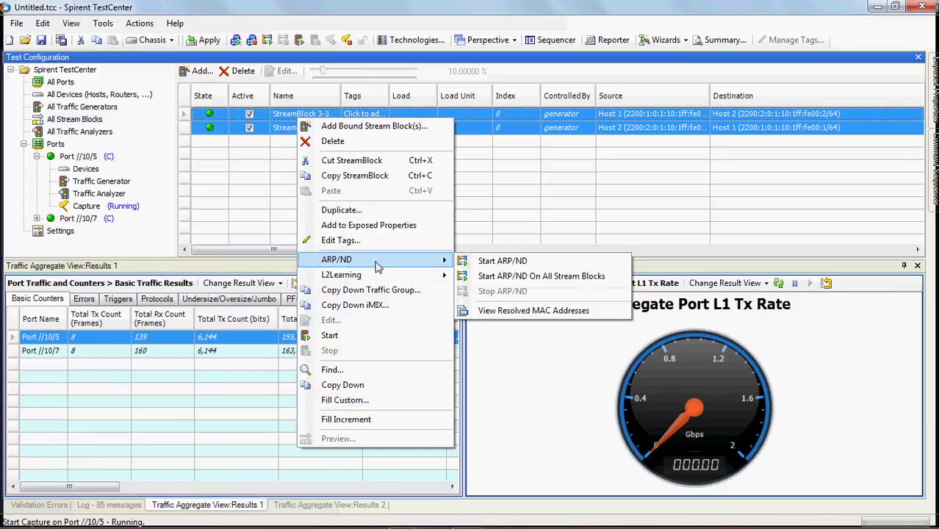
{"action": "mouse_move", "coordinate": [377, 261]}
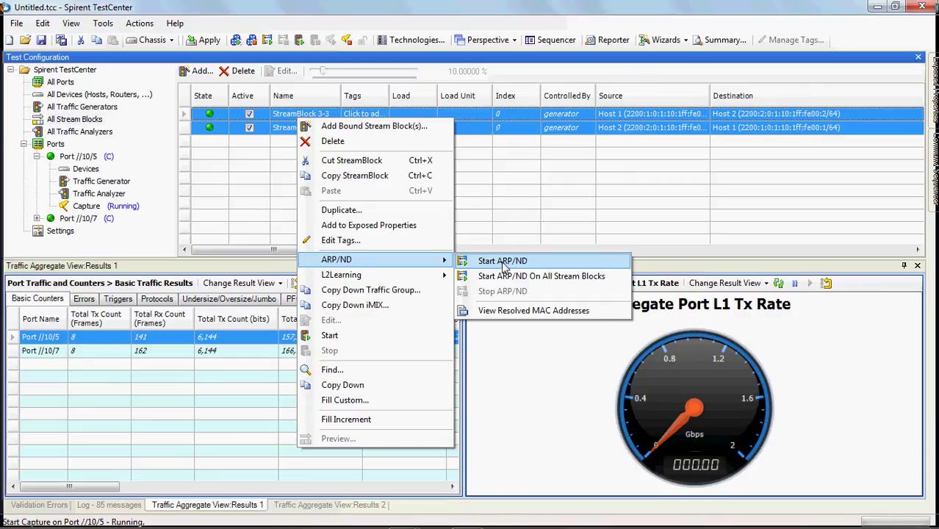
{"action": "left_click", "coordinate": [504, 262]}
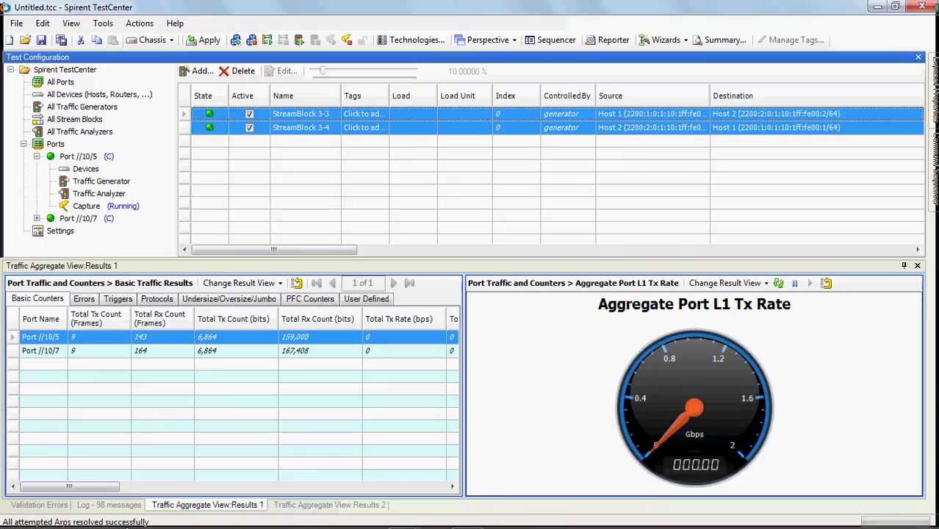
{"action": "left_click", "coordinate": [91, 207]}
{"action": "left_click", "coordinate": [321, 70]}
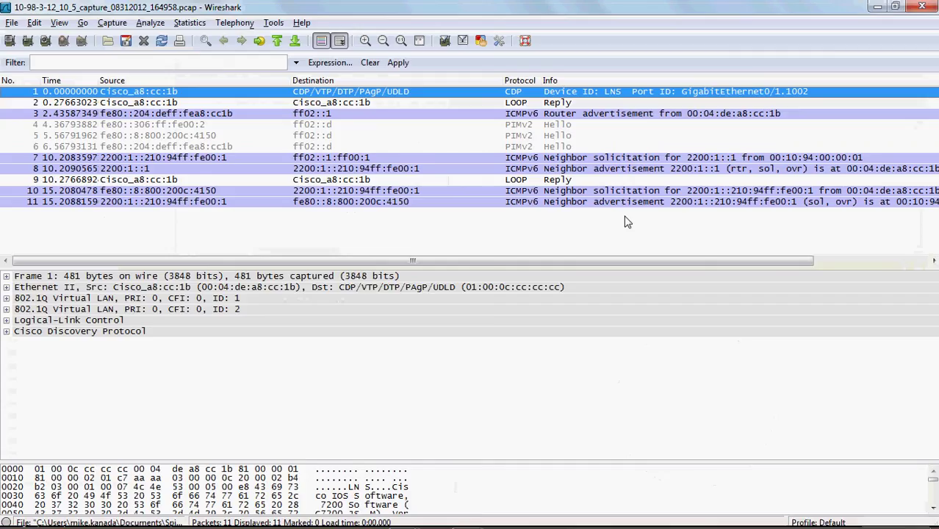
- Examine neighbor solicitation frame 7, expanding its ICMPv6 source link-layer address option
{"action": "left_click", "coordinate": [578, 158]}
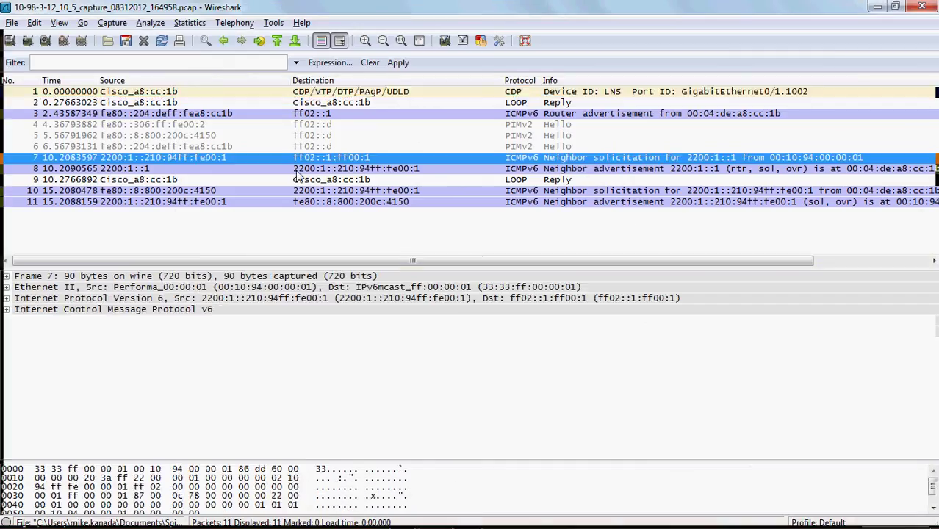
{"action": "left_click", "coordinate": [232, 287]}
{"action": "left_click", "coordinate": [6, 310]}
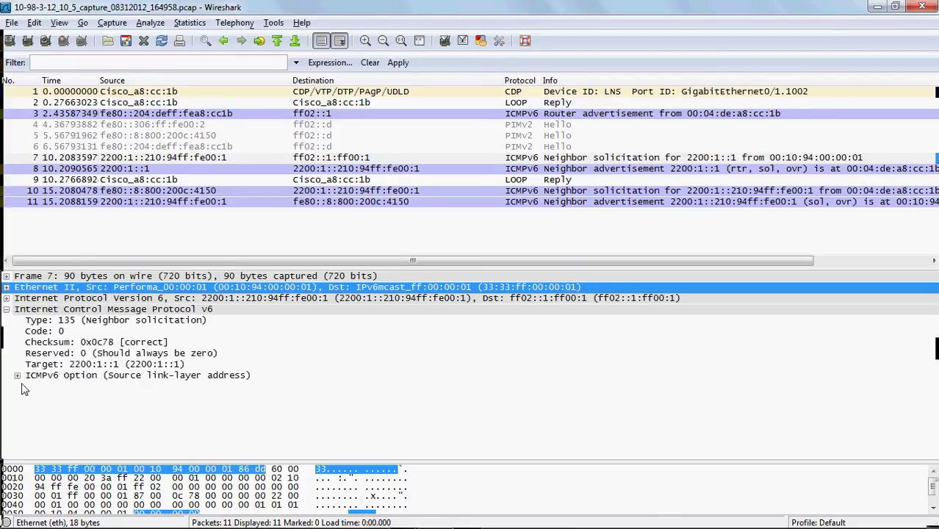
{"action": "left_click", "coordinate": [17, 376]}
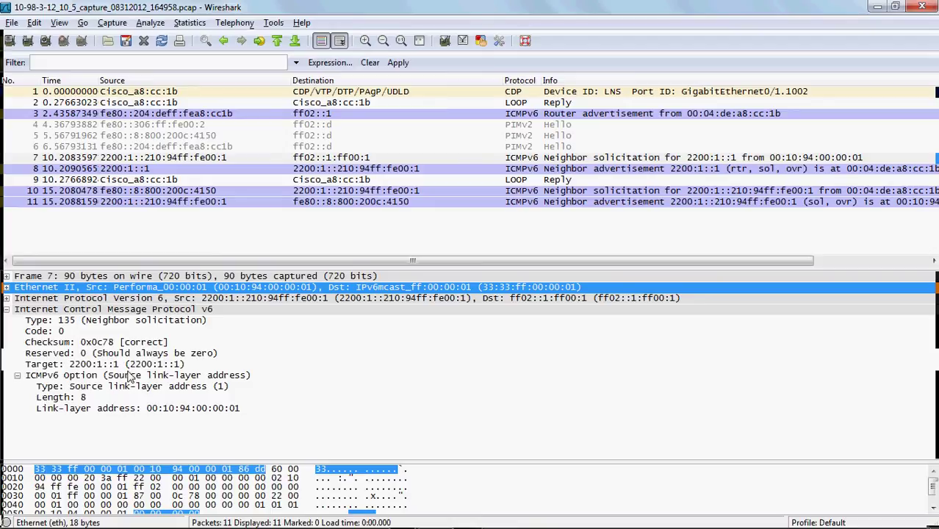
{"action": "left_click", "coordinate": [174, 413]}
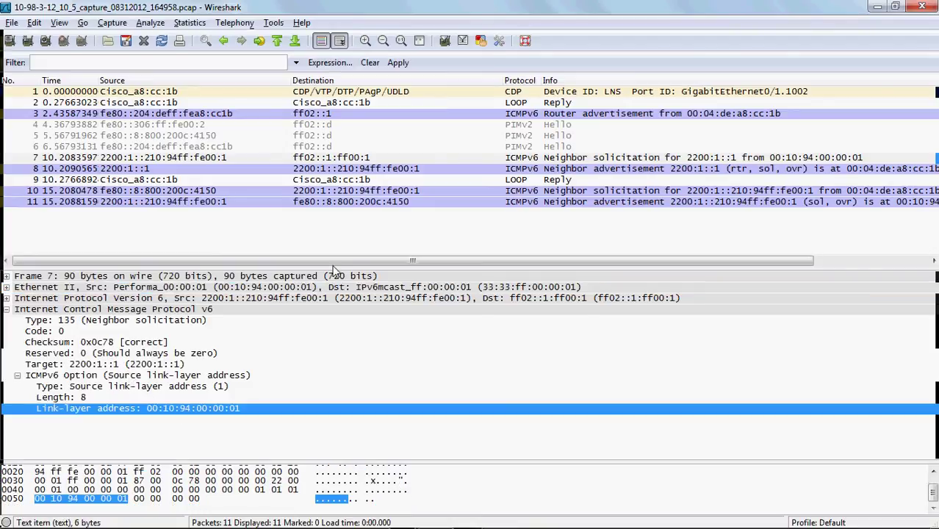
- Examine neighbor advertisement frame 8's target address, target link-layer address and IPv6 header
{"action": "left_click", "coordinate": [387, 171]}
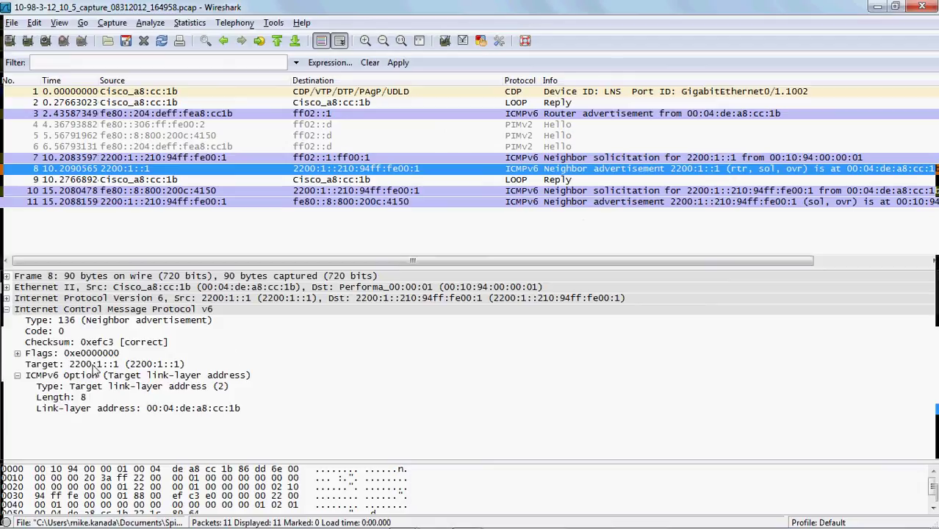
{"action": "left_click", "coordinate": [94, 367]}
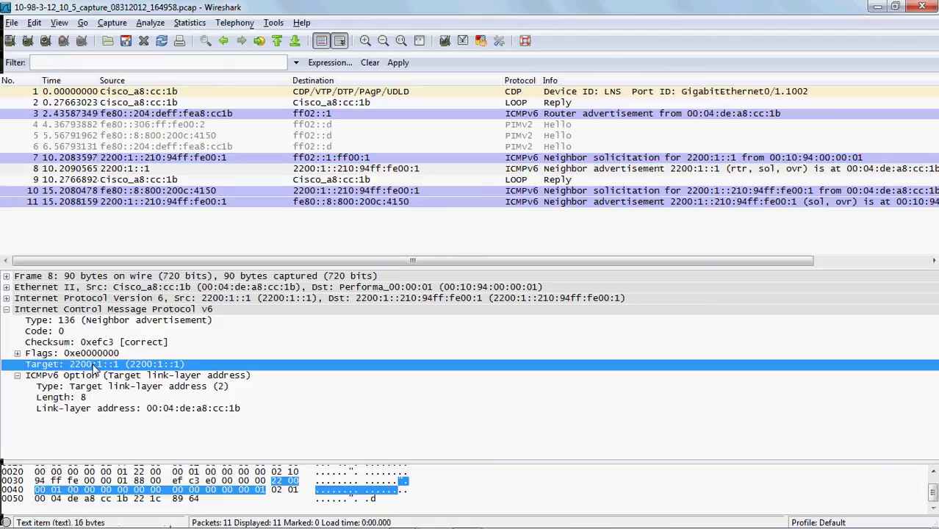
{"action": "left_click", "coordinate": [163, 411]}
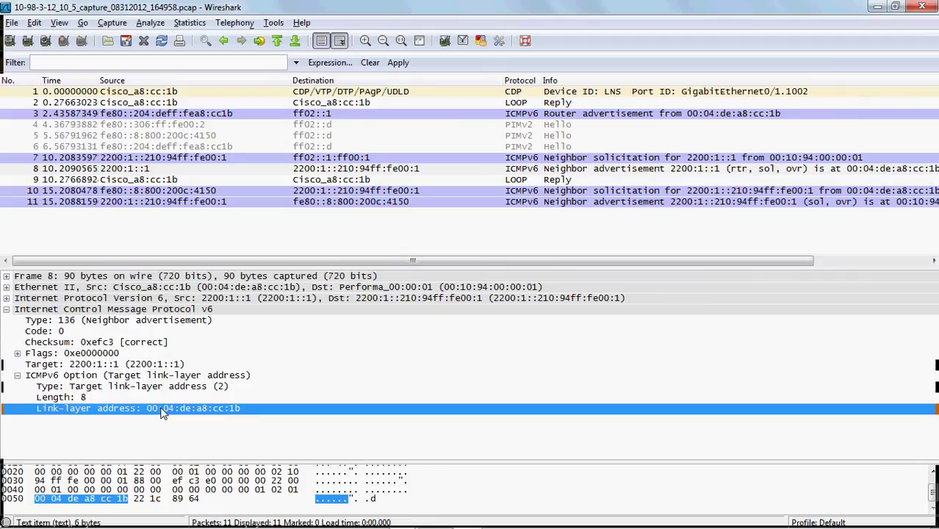
{"action": "left_click", "coordinate": [317, 301]}
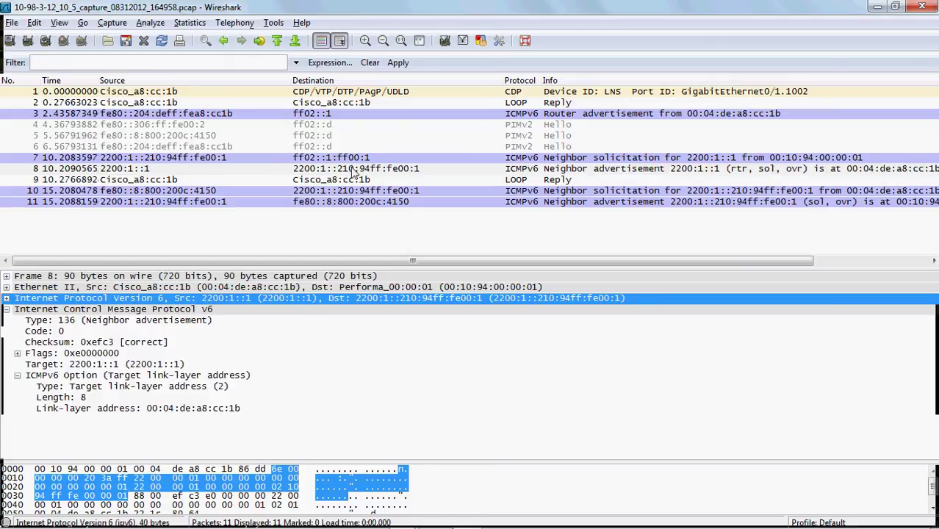
- Compare frames 7, 8, 10 and 11, then minimize Wireshark
{"action": "left_click", "coordinate": [166, 160]}
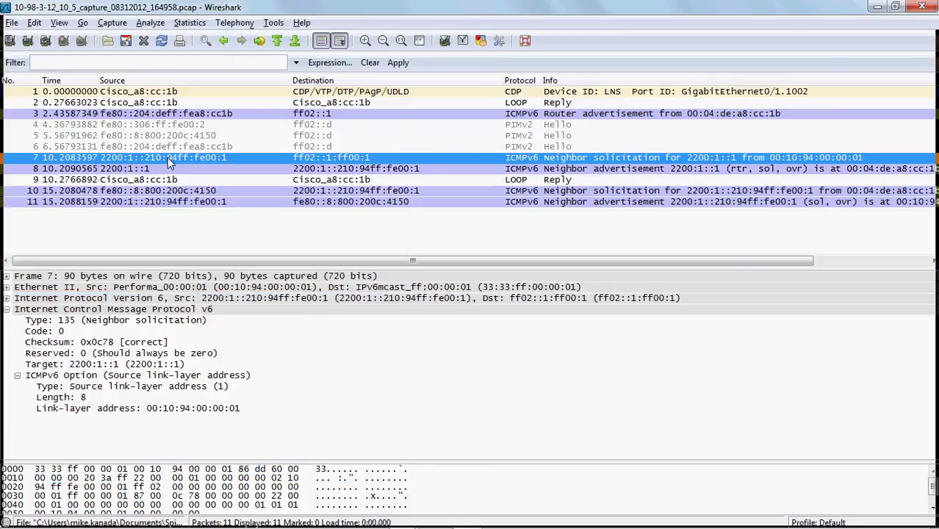
{"action": "left_click", "coordinate": [336, 171]}
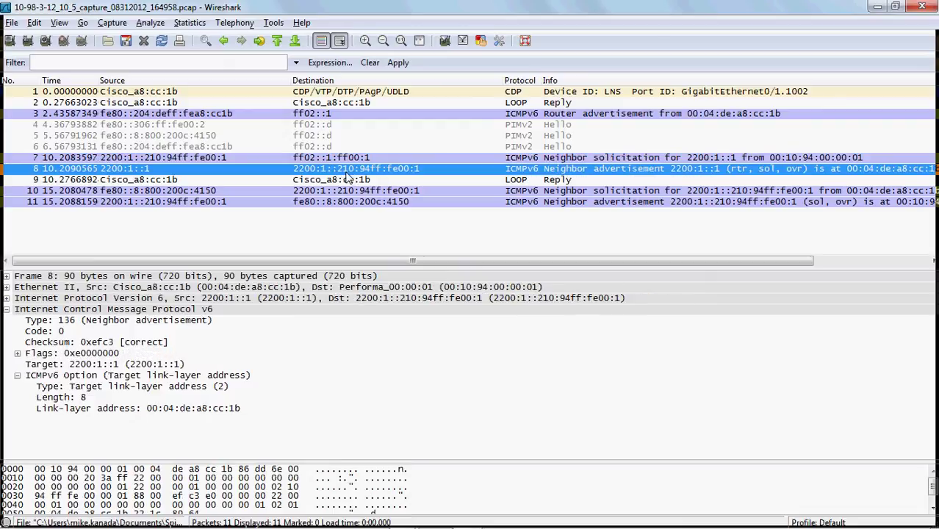
{"action": "left_click", "coordinate": [197, 159]}
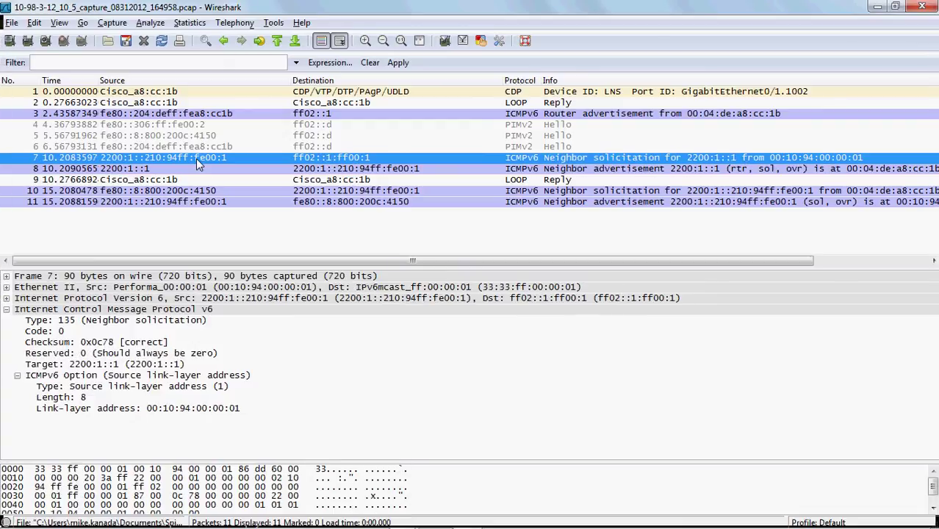
{"action": "left_click", "coordinate": [357, 169]}
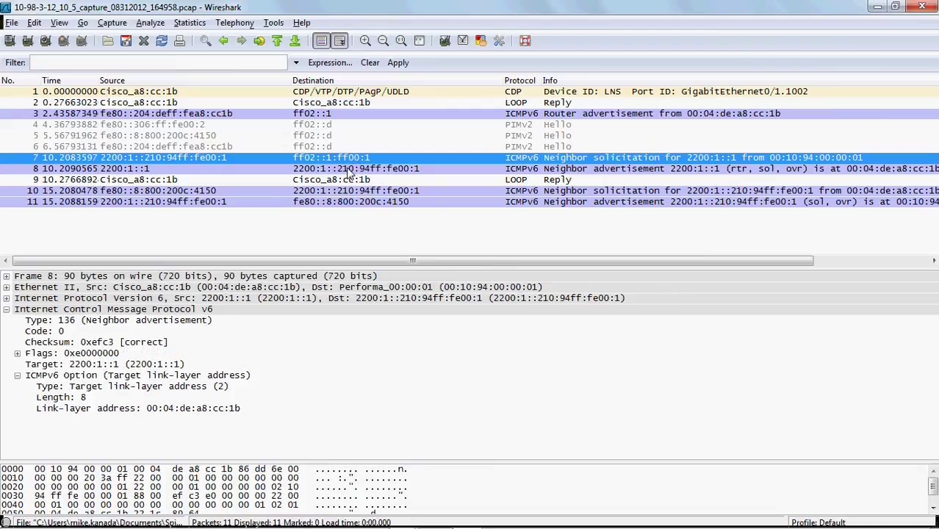
{"action": "left_click", "coordinate": [349, 191]}
{"action": "left_click", "coordinate": [347, 203]}
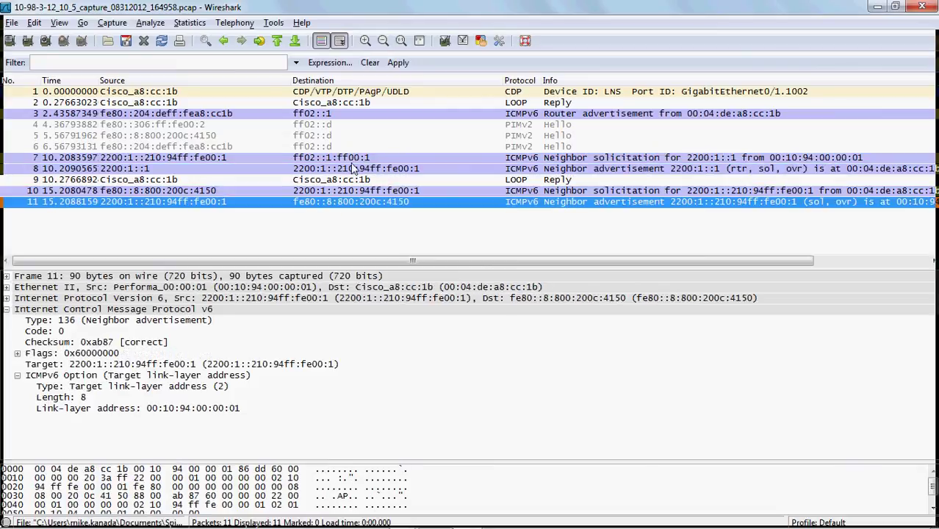
{"action": "left_click", "coordinate": [352, 159]}
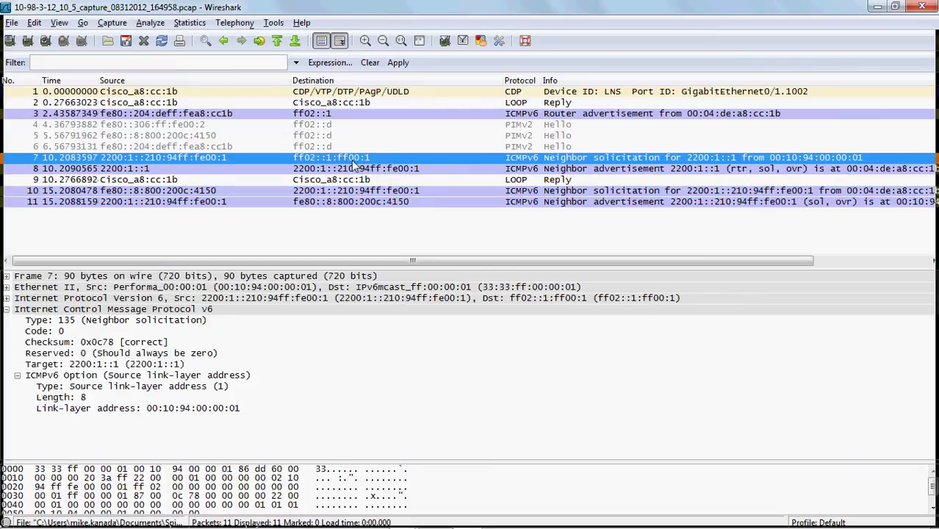
{"action": "left_click", "coordinate": [879, 9]}
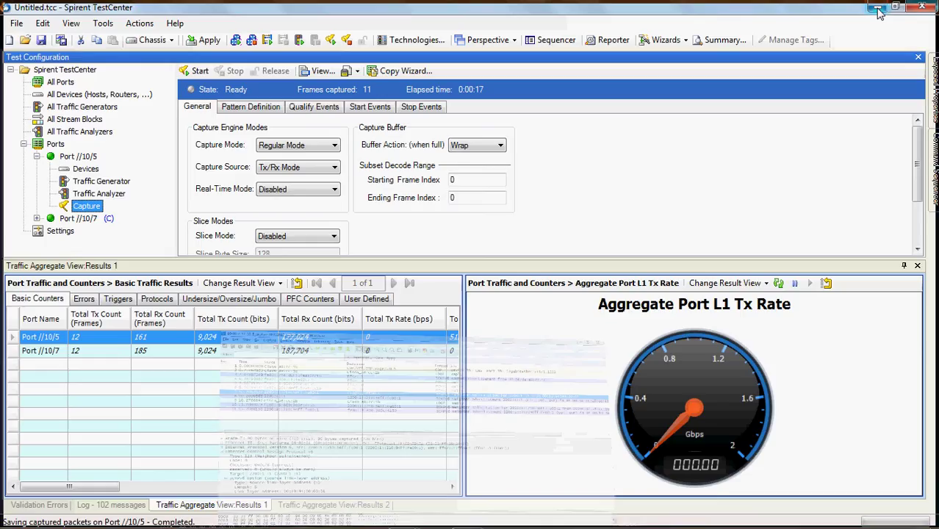
- Apply the configuration and load the Results 1 Layout 2x1 pane arrangement
{"action": "left_click", "coordinate": [205, 39]}
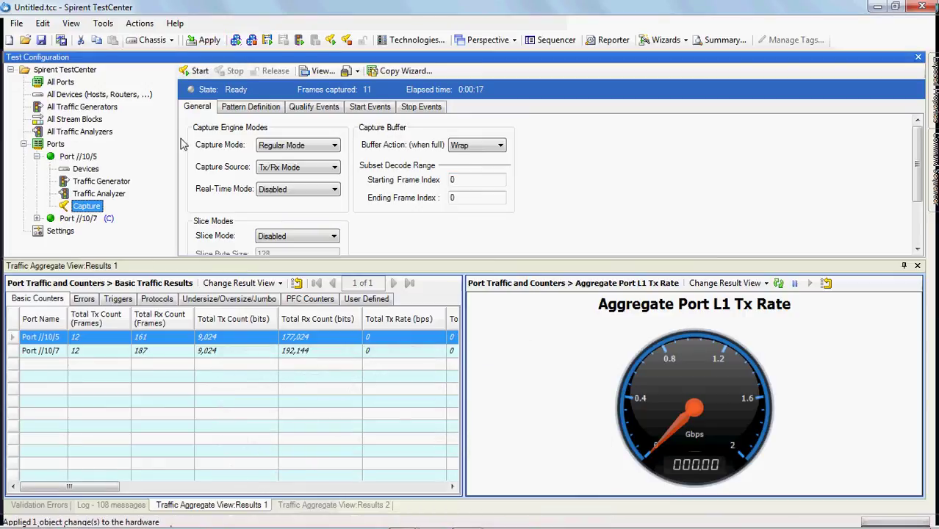
{"action": "left_click", "coordinate": [70, 25]}
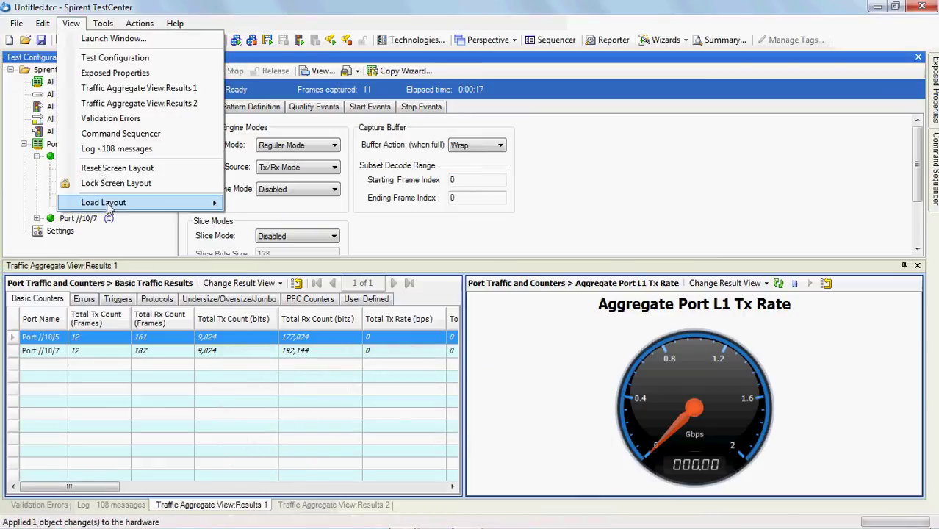
{"action": "mouse_move", "coordinate": [110, 205]}
{"action": "mouse_move", "coordinate": [306, 207]}
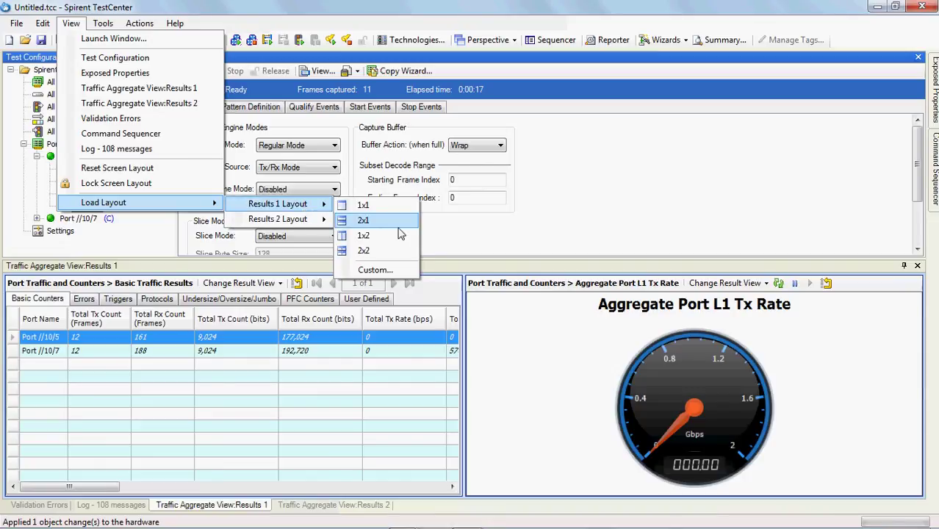
{"action": "left_click", "coordinate": [387, 222]}
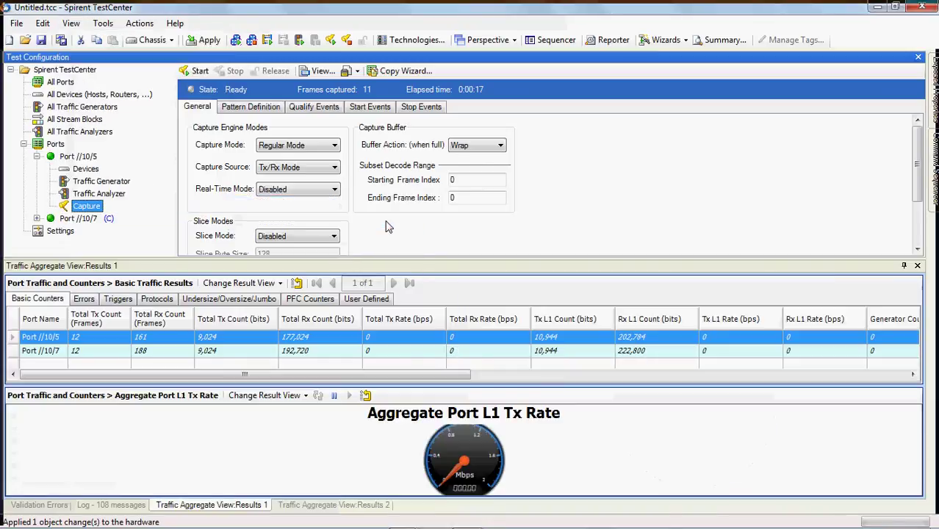
- Show Streams > Detailed Stream Results in the lower results pane
{"action": "left_click", "coordinate": [300, 396]}
{"action": "mouse_move", "coordinate": [386, 492]}
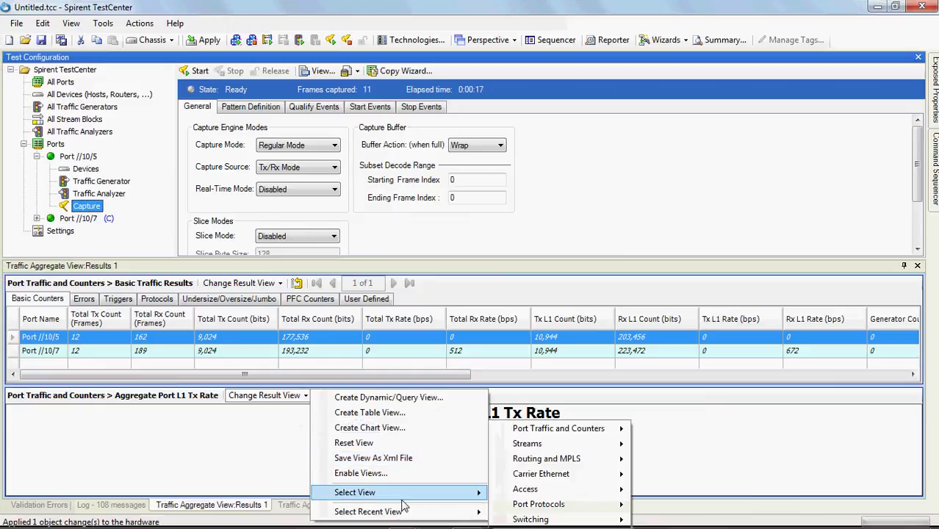
{"action": "mouse_move", "coordinate": [585, 446]}
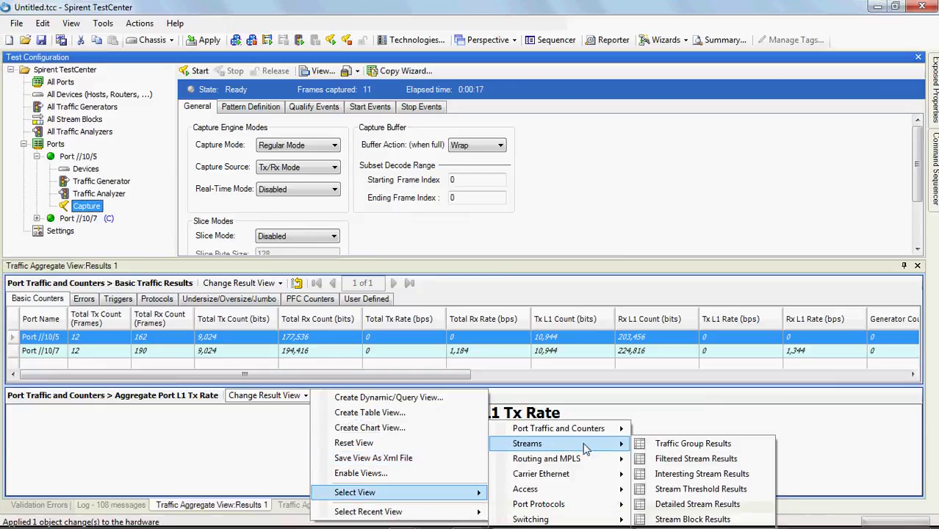
{"action": "left_click", "coordinate": [677, 507]}
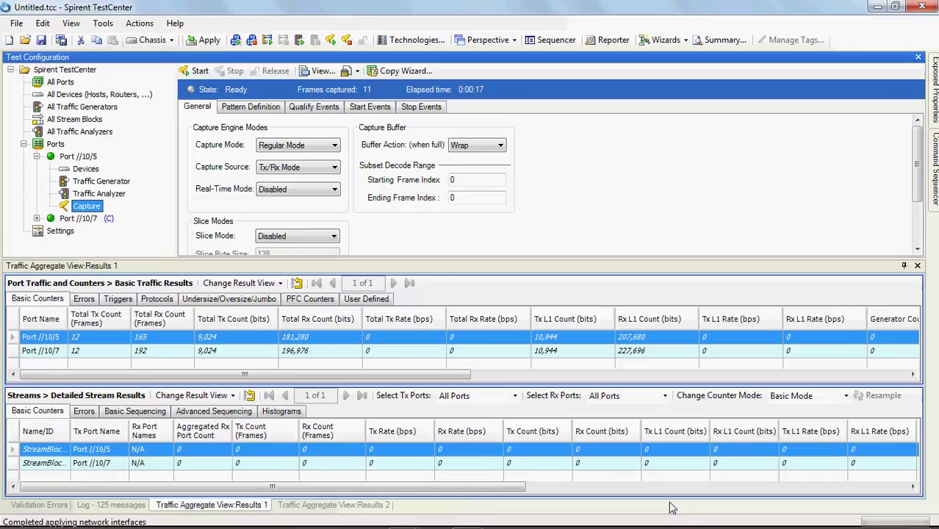
- Start capturing on all ports and start transmitting both IPv6 stream blocks
{"action": "left_click", "coordinate": [83, 120]}
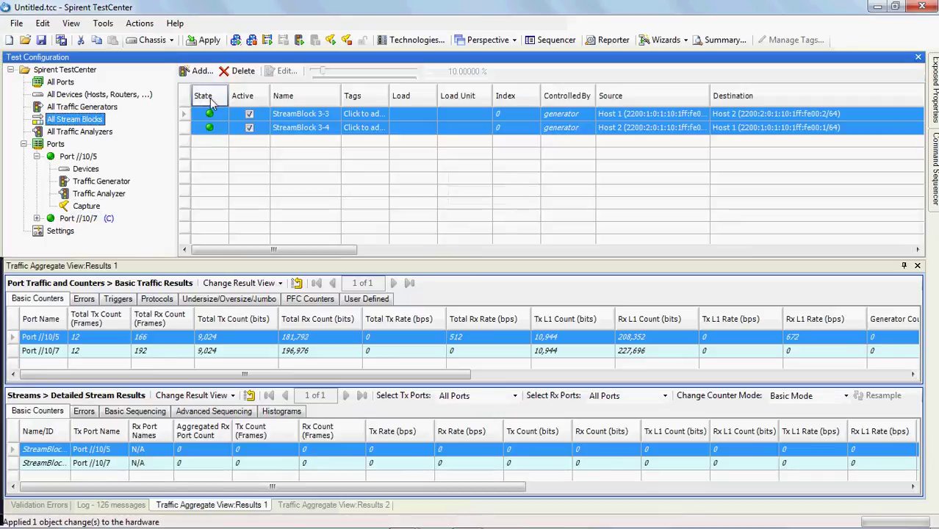
{"action": "left_click", "coordinate": [277, 118]}
{"action": "right_click", "coordinate": [278, 117]}
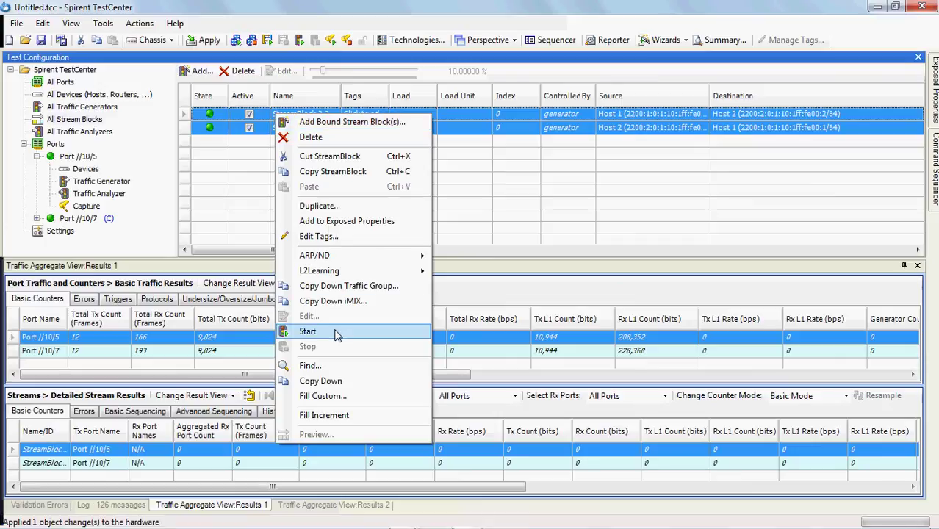
{"action": "left_click", "coordinate": [240, 179]}
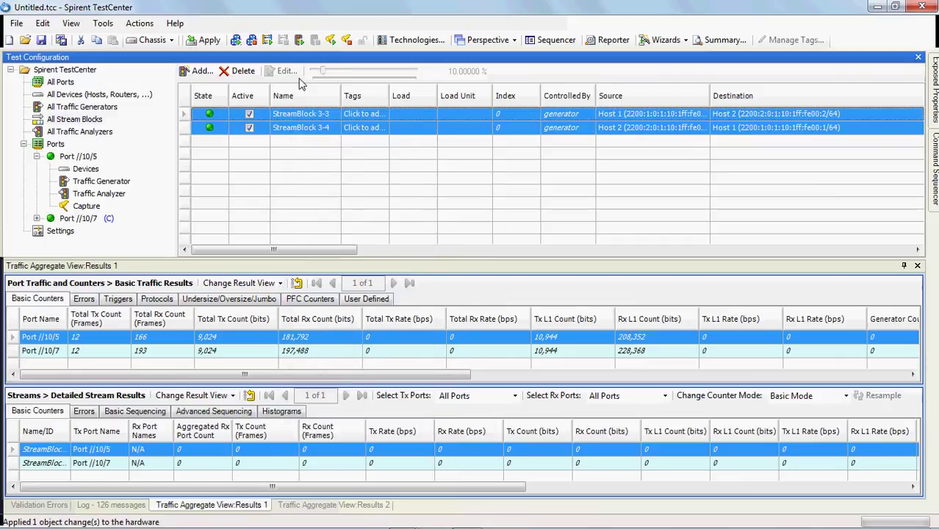
{"action": "left_click", "coordinate": [330, 40]}
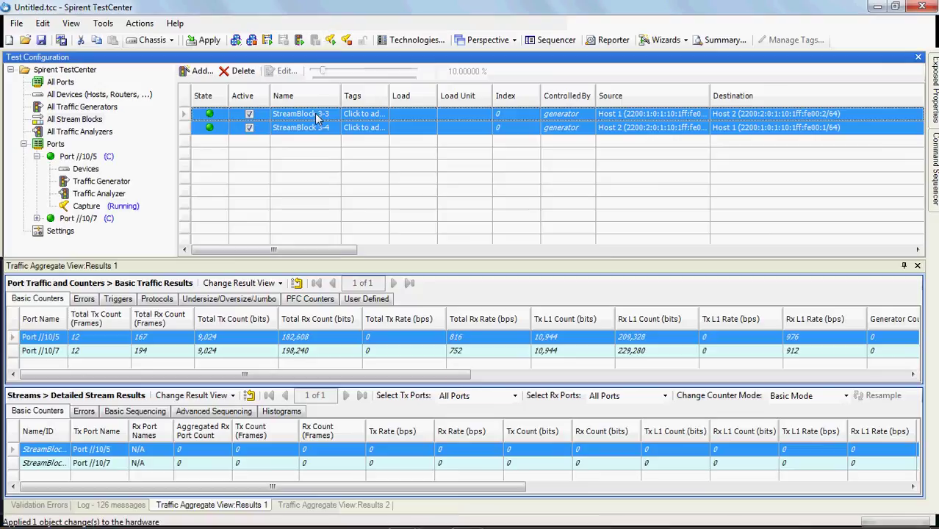
{"action": "right_click", "coordinate": [317, 117]}
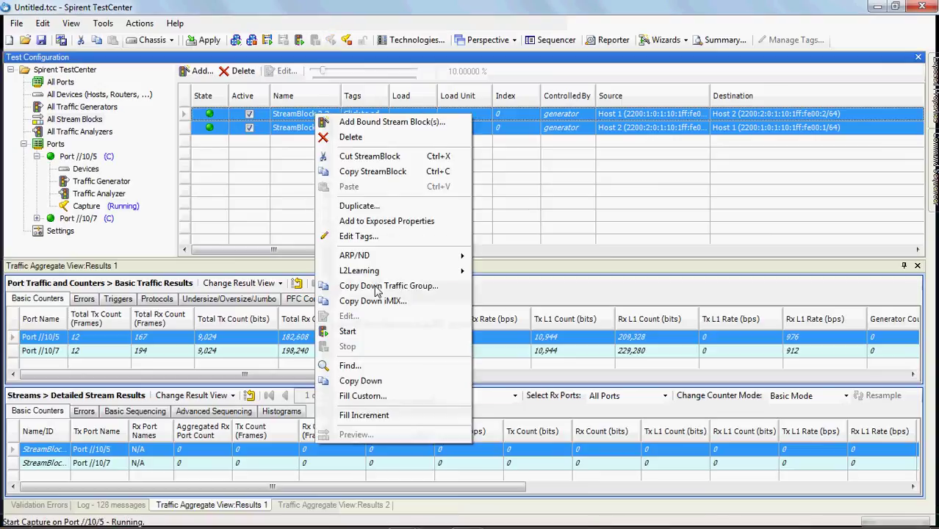
{"action": "left_click", "coordinate": [374, 338]}
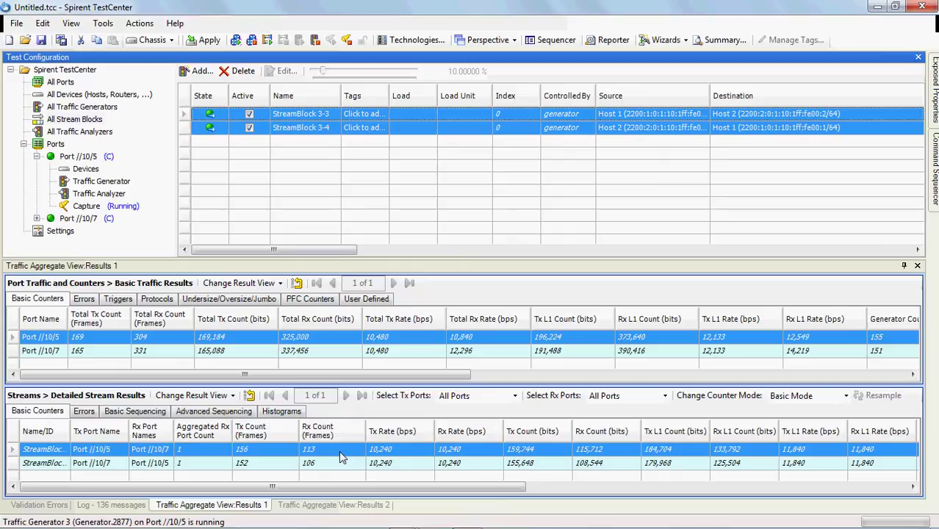
- Stop the running packet capture and dismiss the capture buffer warning
{"action": "left_click", "coordinate": [86, 206]}
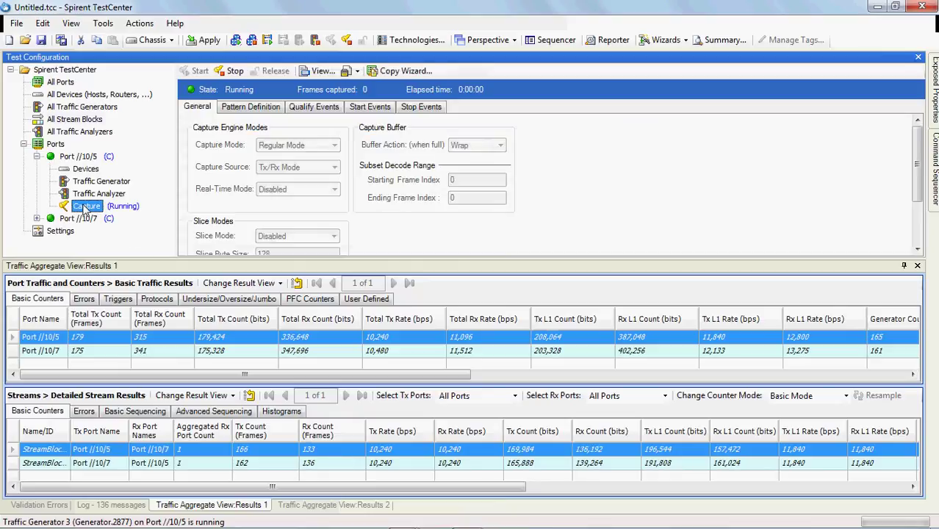
{"action": "left_click", "coordinate": [320, 71]}
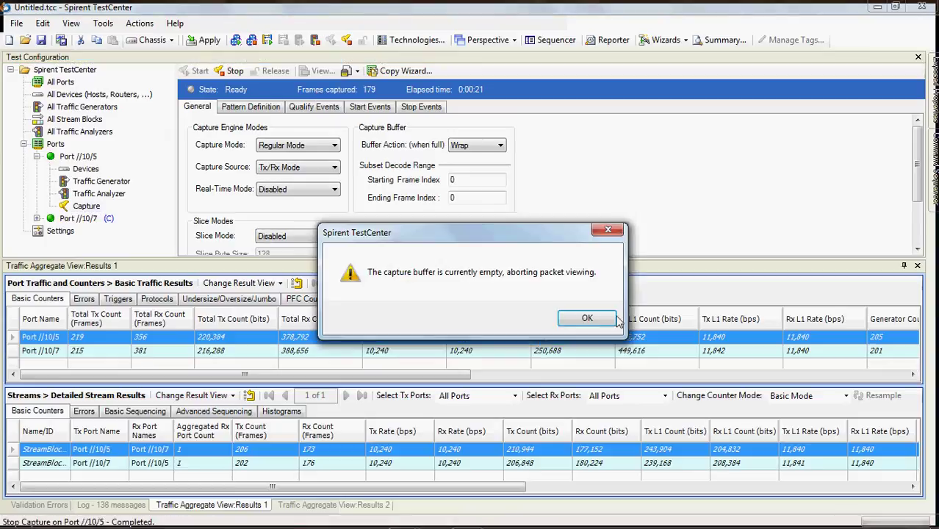
{"action": "left_click", "coordinate": [587, 317]}
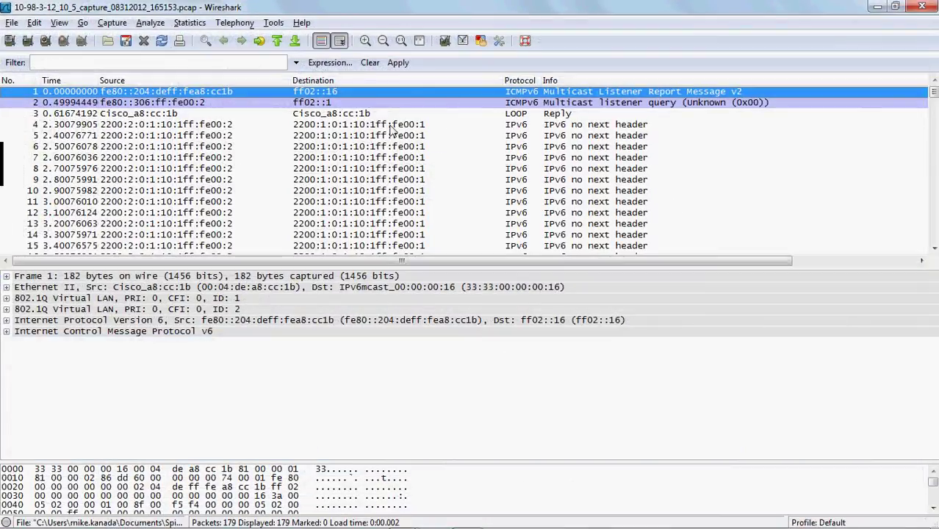
- Inspect IPv6 frames 4 and 9 from Host 2 to Host 1, then minimize Wireshark
{"action": "left_click", "coordinate": [353, 126]}
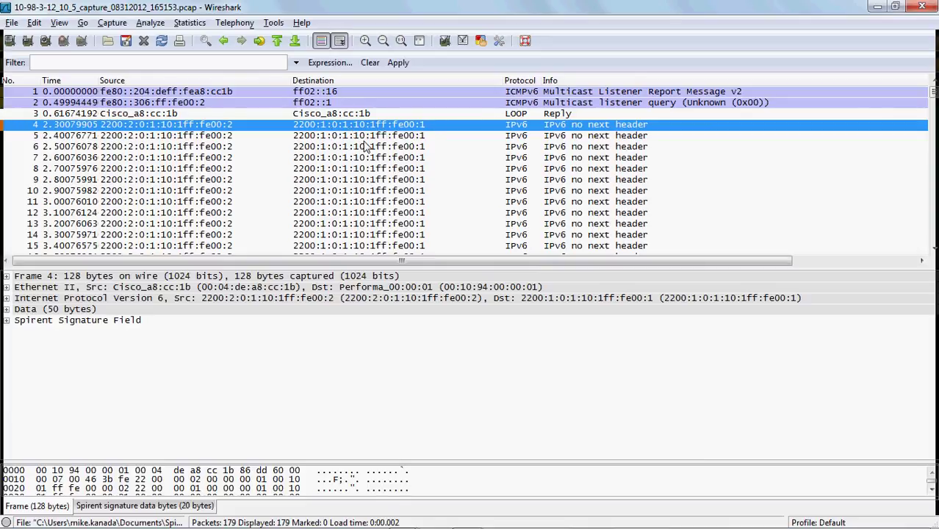
{"action": "left_click", "coordinate": [380, 176]}
{"action": "scroll", "coordinate": [379, 169], "scroll_direction": "down", "scroll_amount": 6}
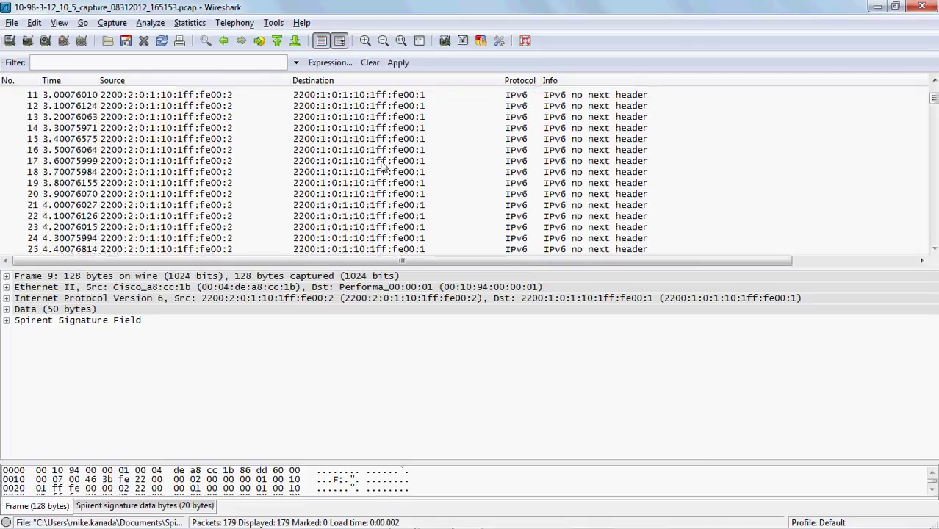
{"action": "scroll", "coordinate": [381, 167], "scroll_direction": "down", "scroll_amount": 7}
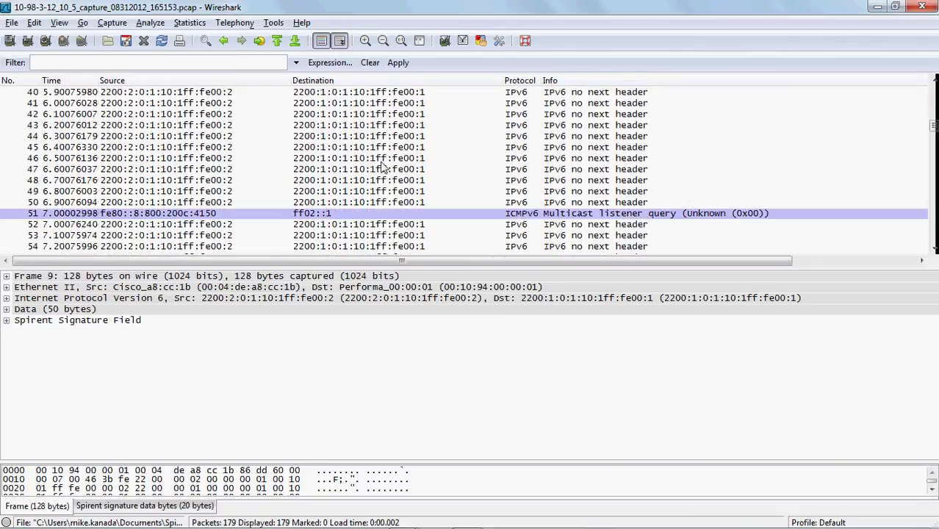
{"action": "left_click", "coordinate": [876, 9]}
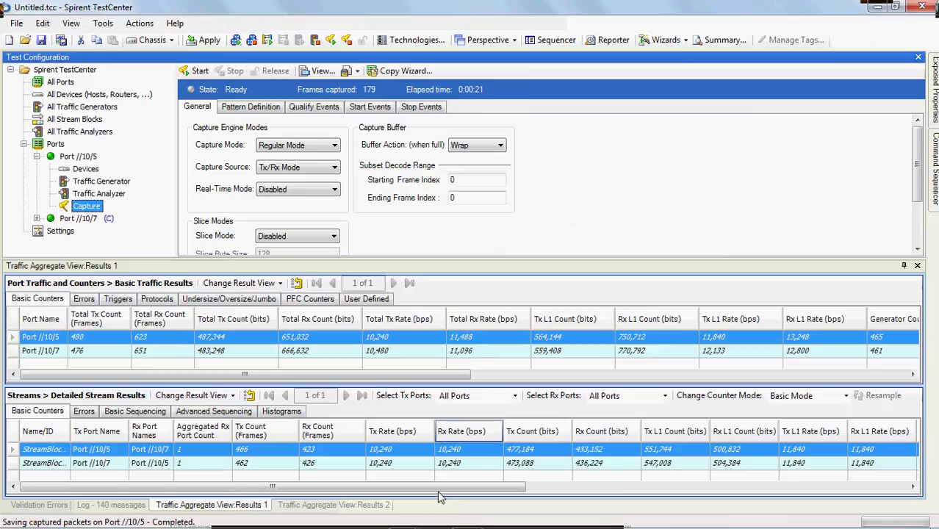
- Review the UltraEdit topology diagram, highlighting CPE 1, then return to TestCenter
{"action": "mouse_move", "coordinate": [489, 523]}
{"action": "left_click", "coordinate": [476, 501]}
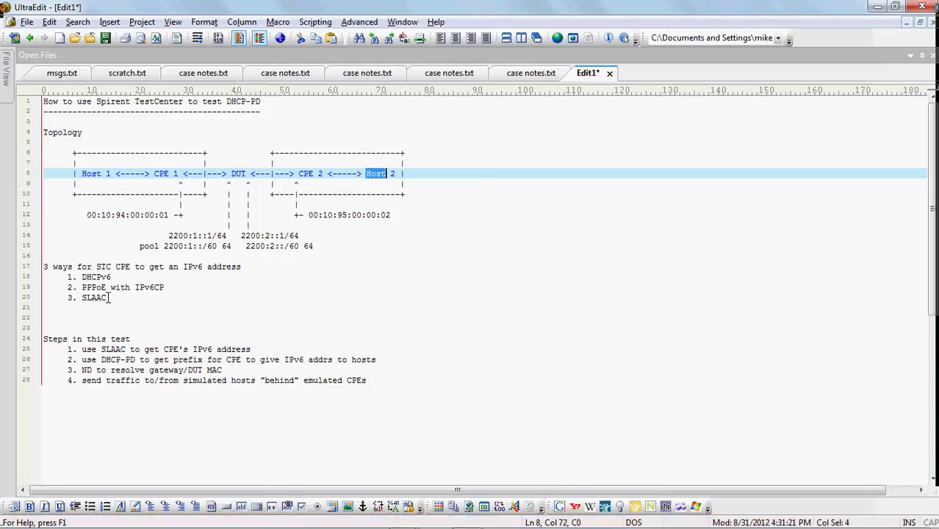
{"action": "scroll", "coordinate": [92, 297], "scroll_direction": "down", "scroll_amount": 1}
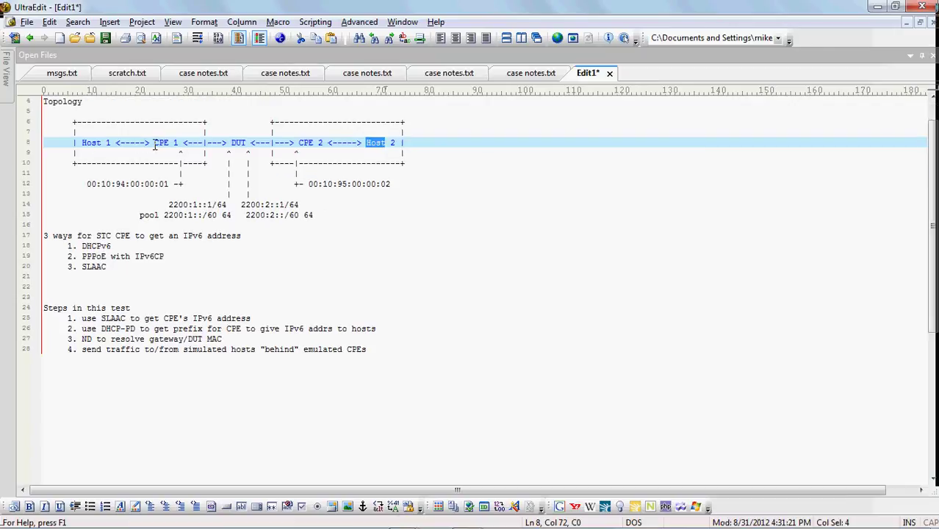
{"action": "mouse_move", "coordinate": [485, 526]}
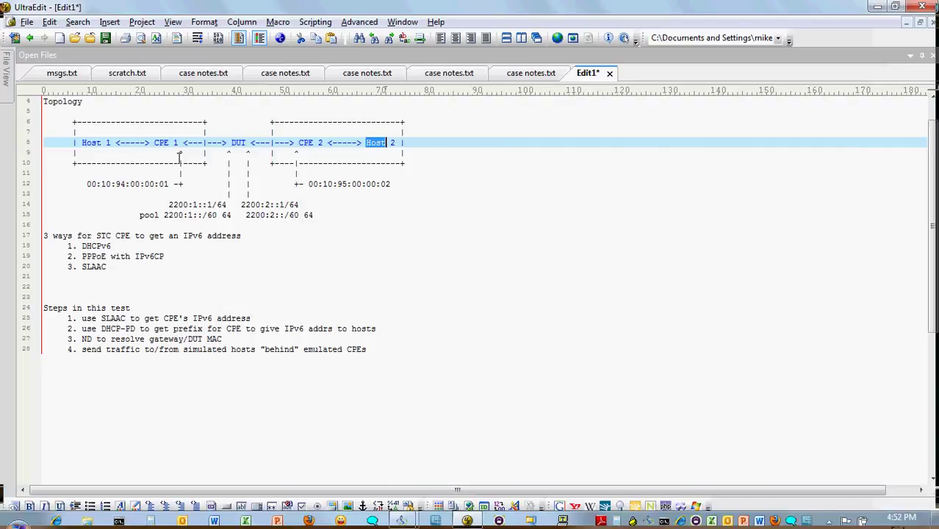
{"action": "left_click_drag", "start_coordinate": [180, 144], "coordinate": [156, 144]}
{"action": "key", "text": "alt+Tab"}
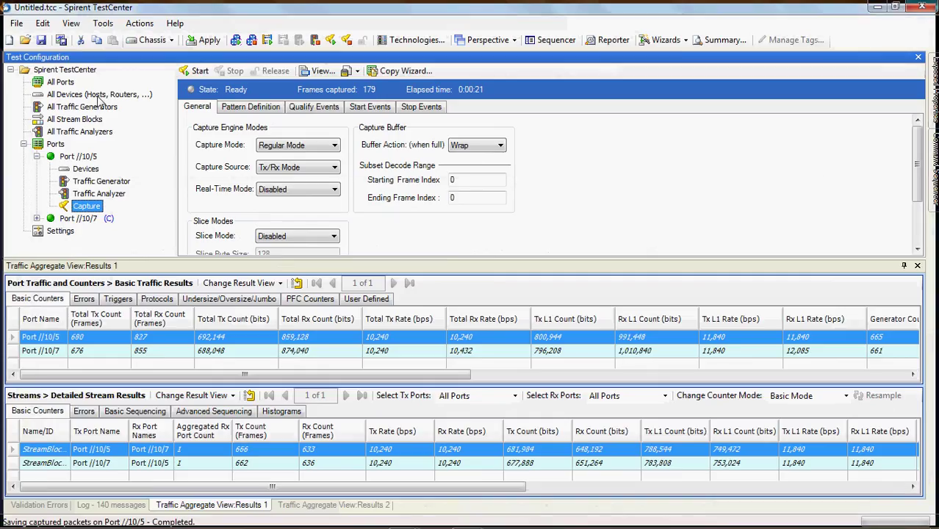
- List all devices and autofit the Outgoing and Incoming Links columns, then return to UltraEdit
{"action": "left_click", "coordinate": [100, 94]}
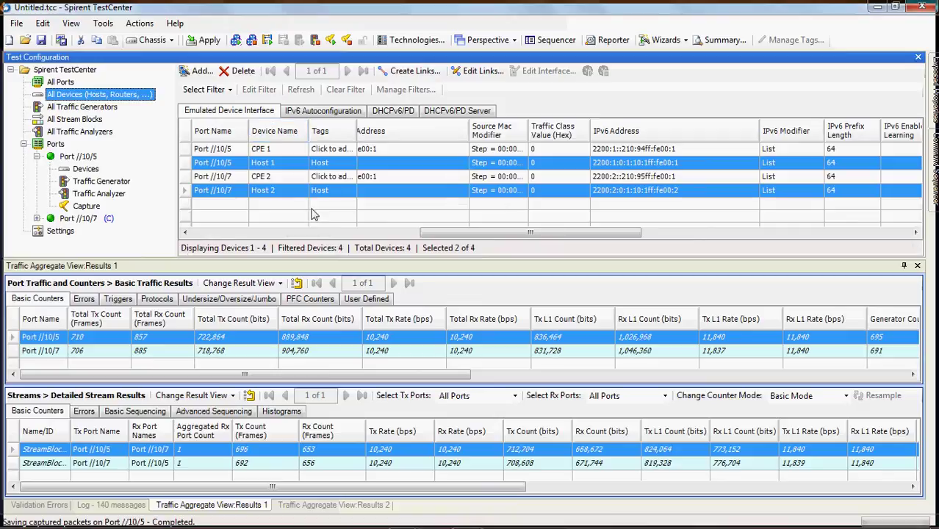
{"action": "left_click", "coordinate": [234, 234]}
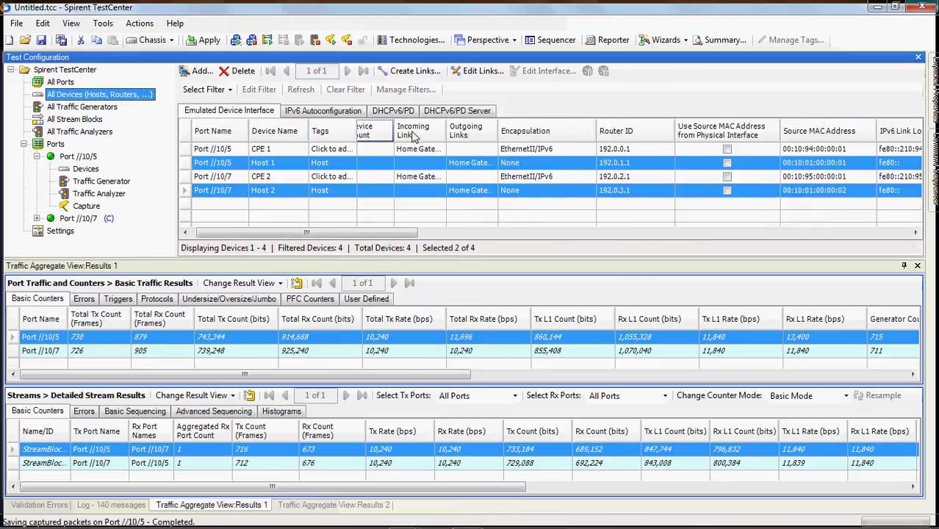
{"action": "double_click", "coordinate": [497, 130]}
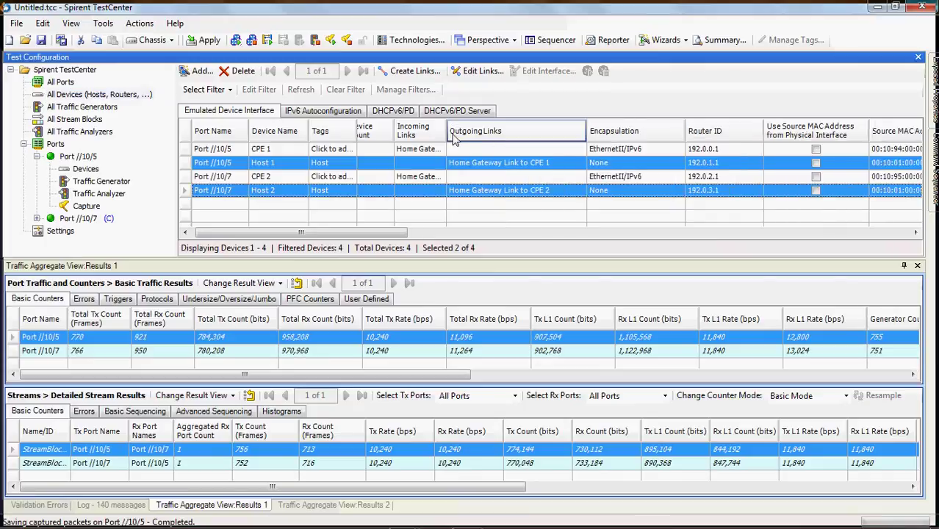
{"action": "left_click_drag", "start_coordinate": [445, 133], "coordinate": [508, 133]}
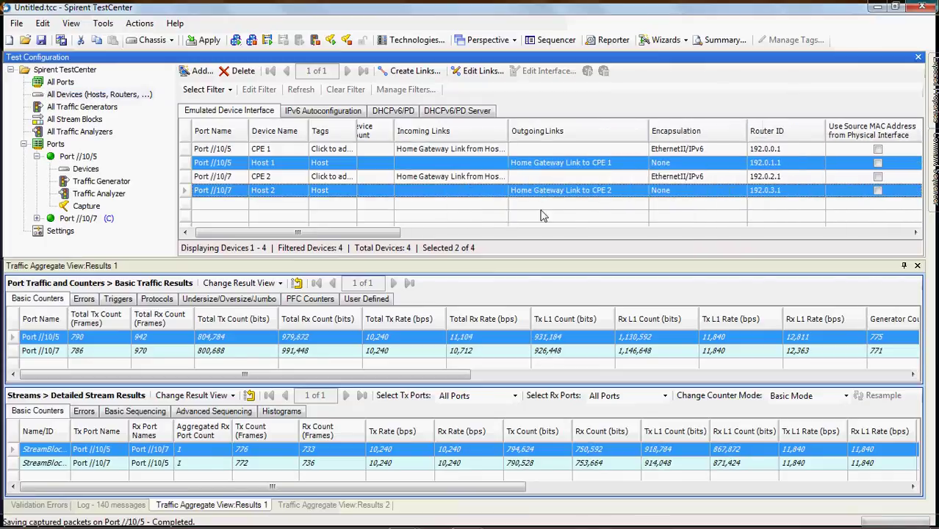
{"action": "double_click", "coordinate": [512, 135]}
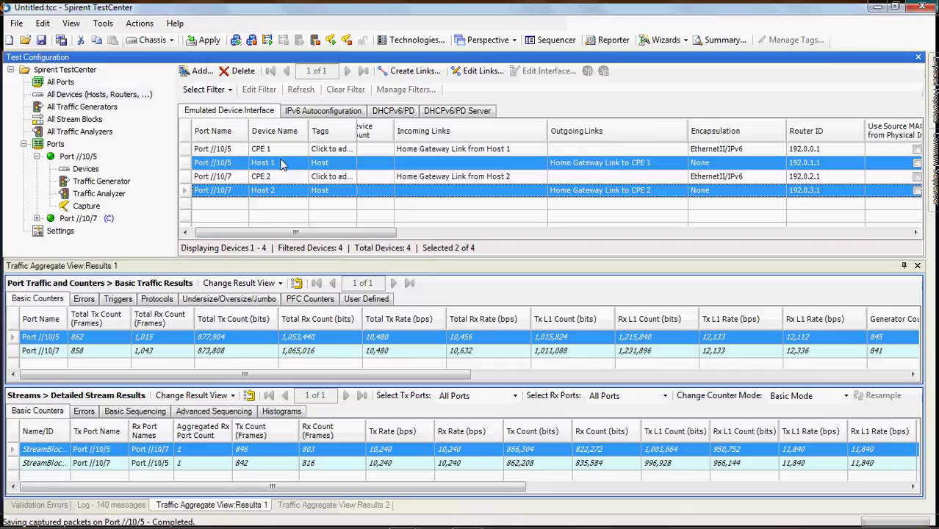
{"action": "key", "text": "alt+Tab"}
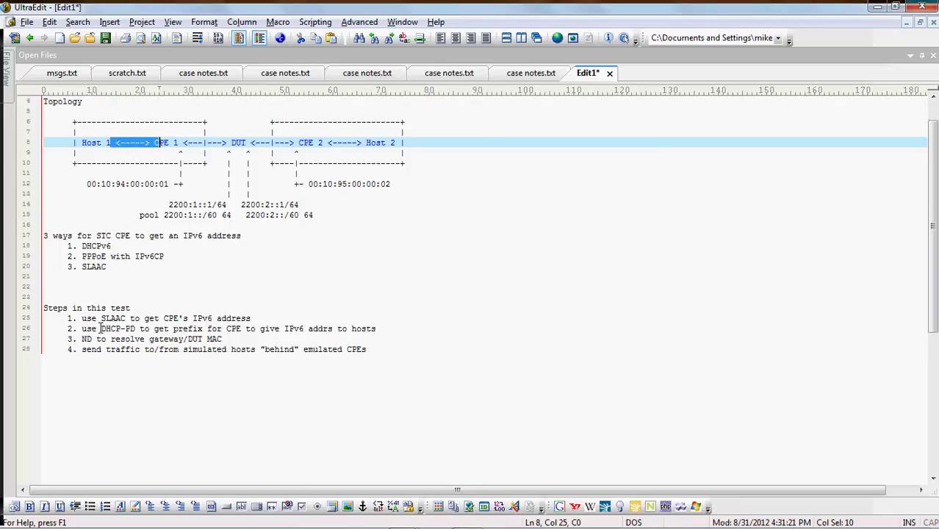
{"action": "left_click_drag", "start_coordinate": [115, 328], "coordinate": [137, 329]}
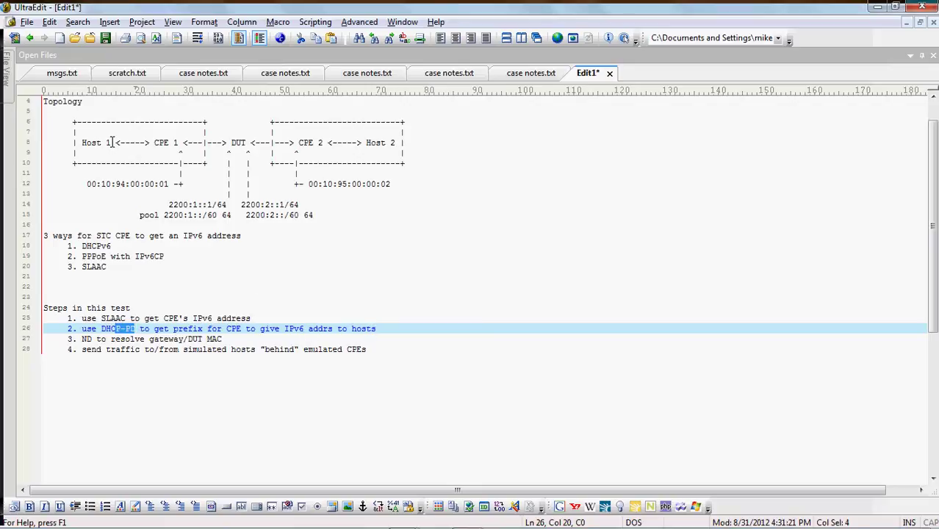
{"action": "left_click_drag", "start_coordinate": [112, 142], "coordinate": [82, 140]}
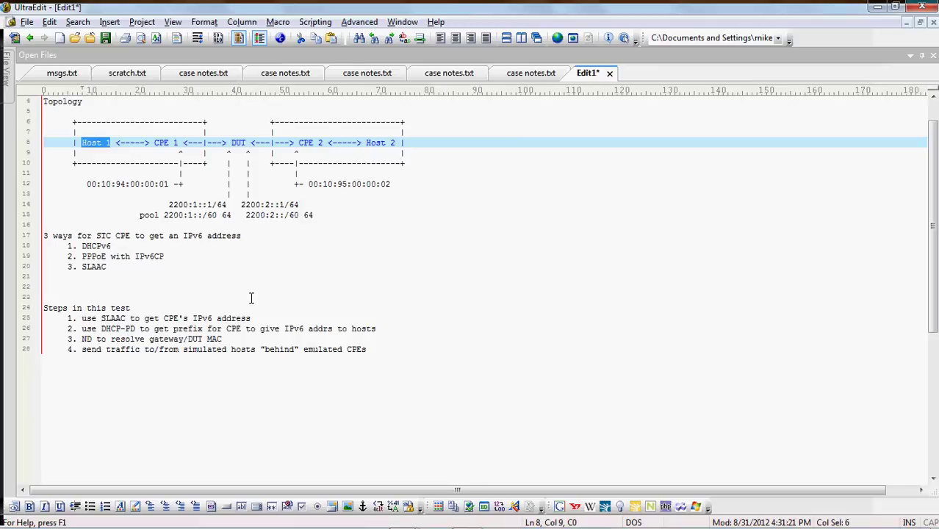
{"action": "left_click", "coordinate": [227, 339]}
{"action": "left_click_drag", "start_coordinate": [227, 339], "coordinate": [74, 342]}
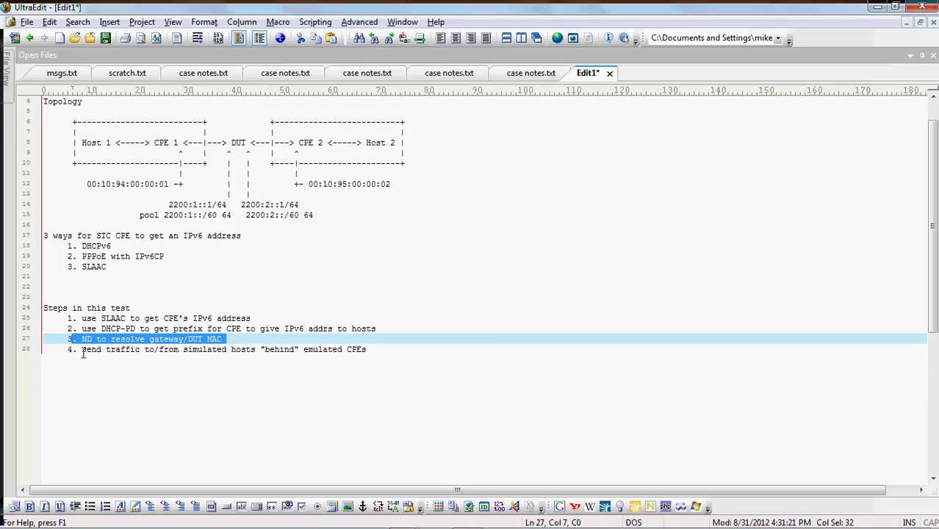
{"action": "left_click_drag", "start_coordinate": [82, 352], "coordinate": [372, 350]}
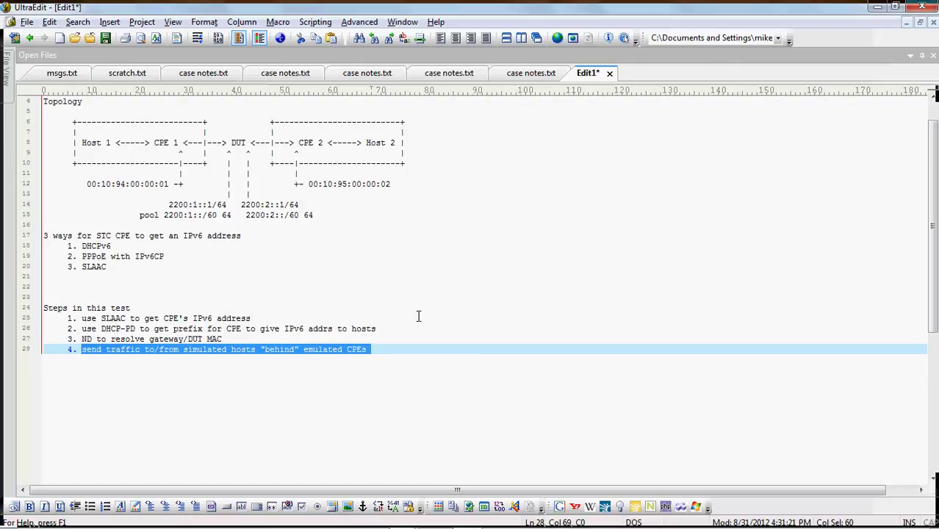
{"action": "scroll", "coordinate": [418, 316], "scroll_direction": "up", "scroll_amount": 1}
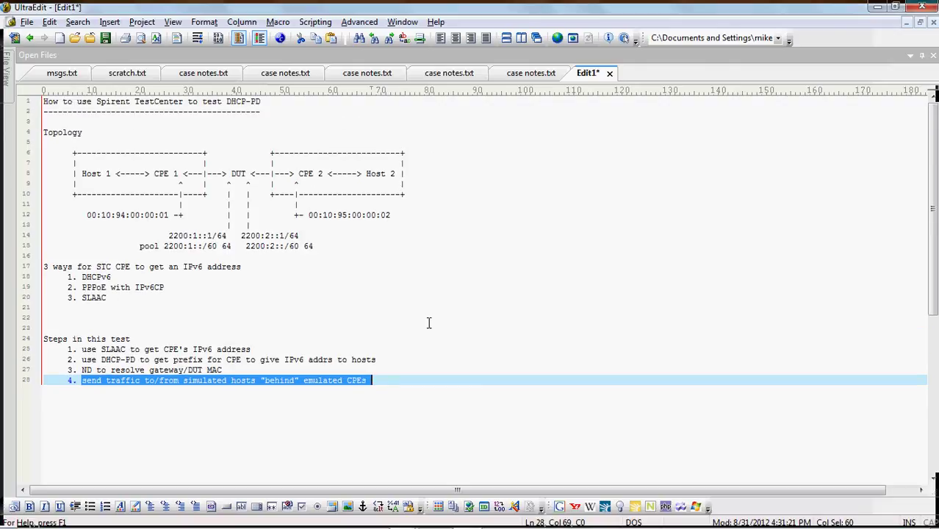
- Switch back to Spirent TestCenter's device table
{"action": "key", "text": "alt+Tab"}
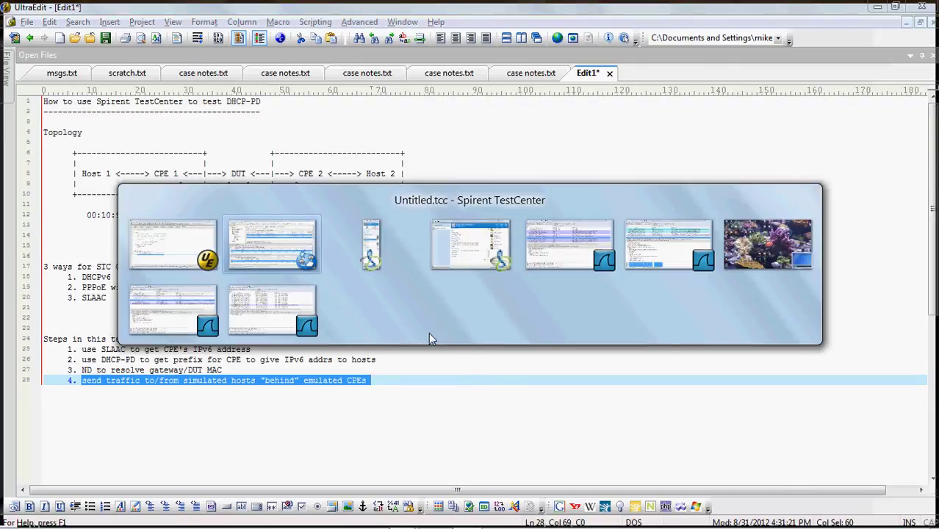